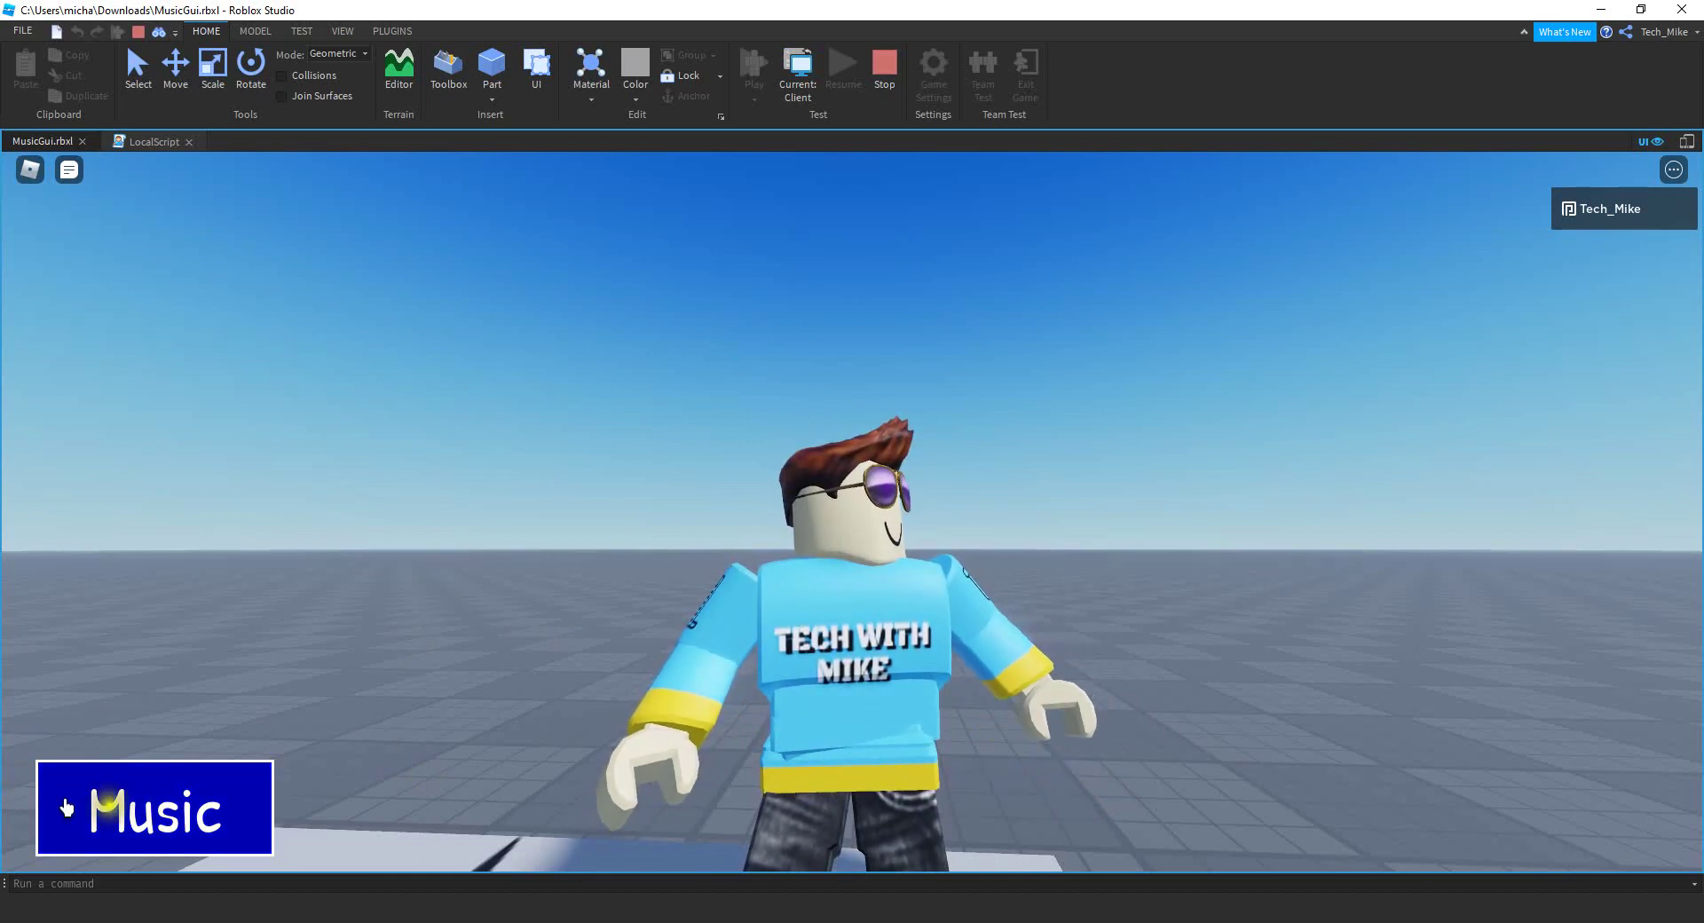
Open the Music panel in the running game, look through its track list and play Collider (a)
click(66, 809)
scroll(654, 502, down, 3)
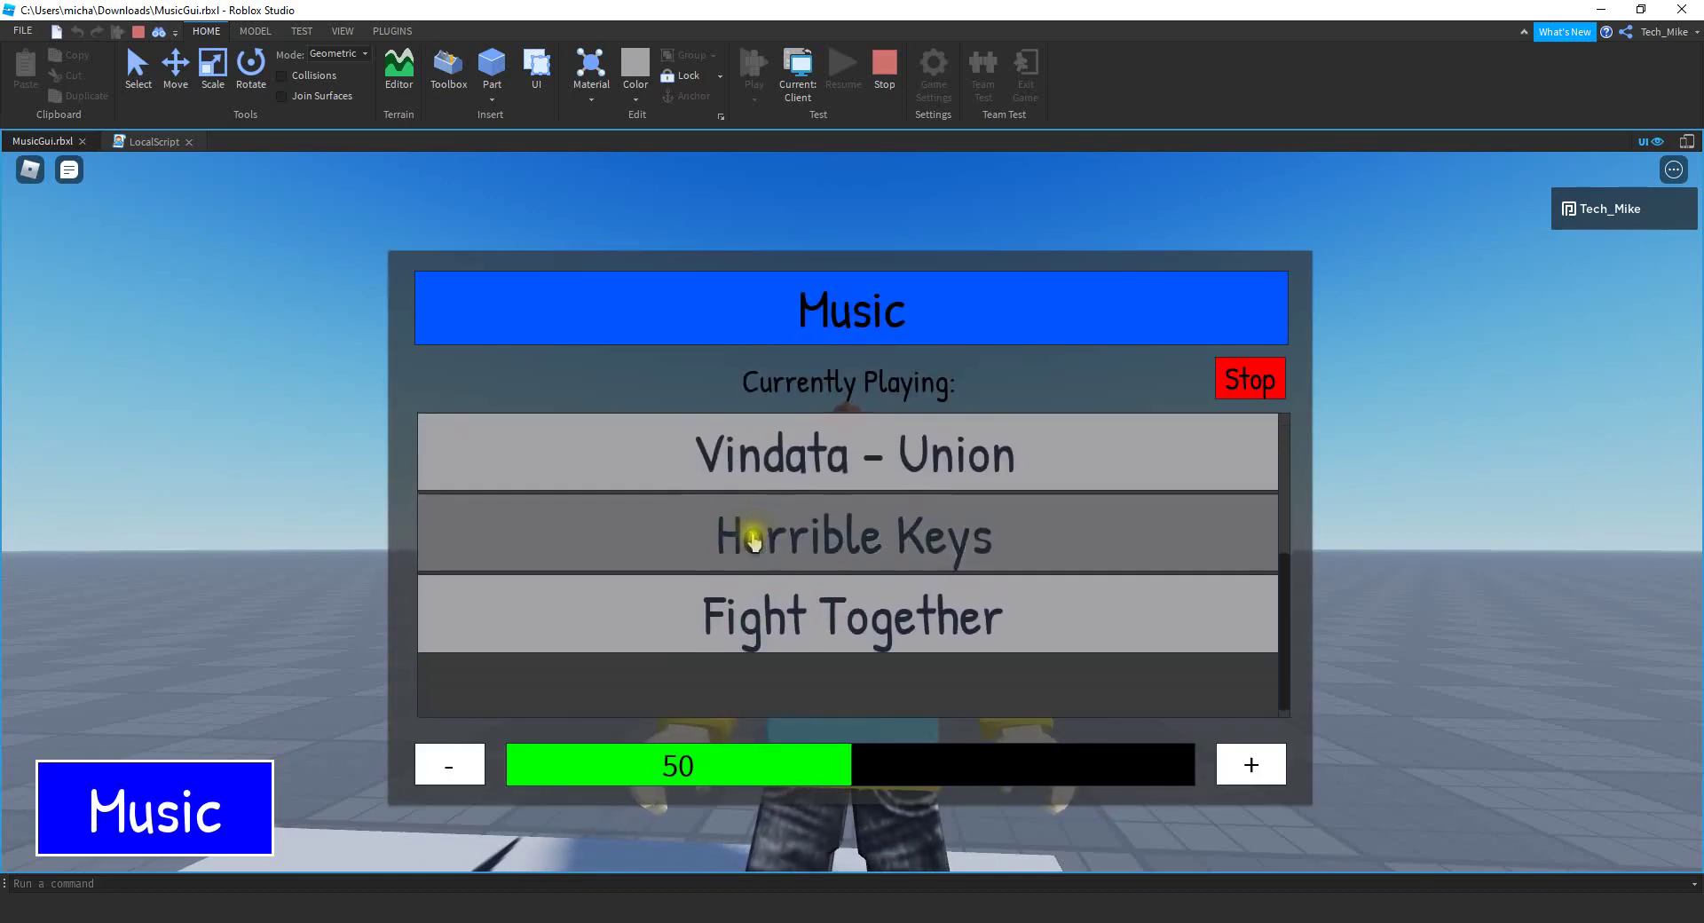
scroll(736, 515, up, 3)
click(730, 479)
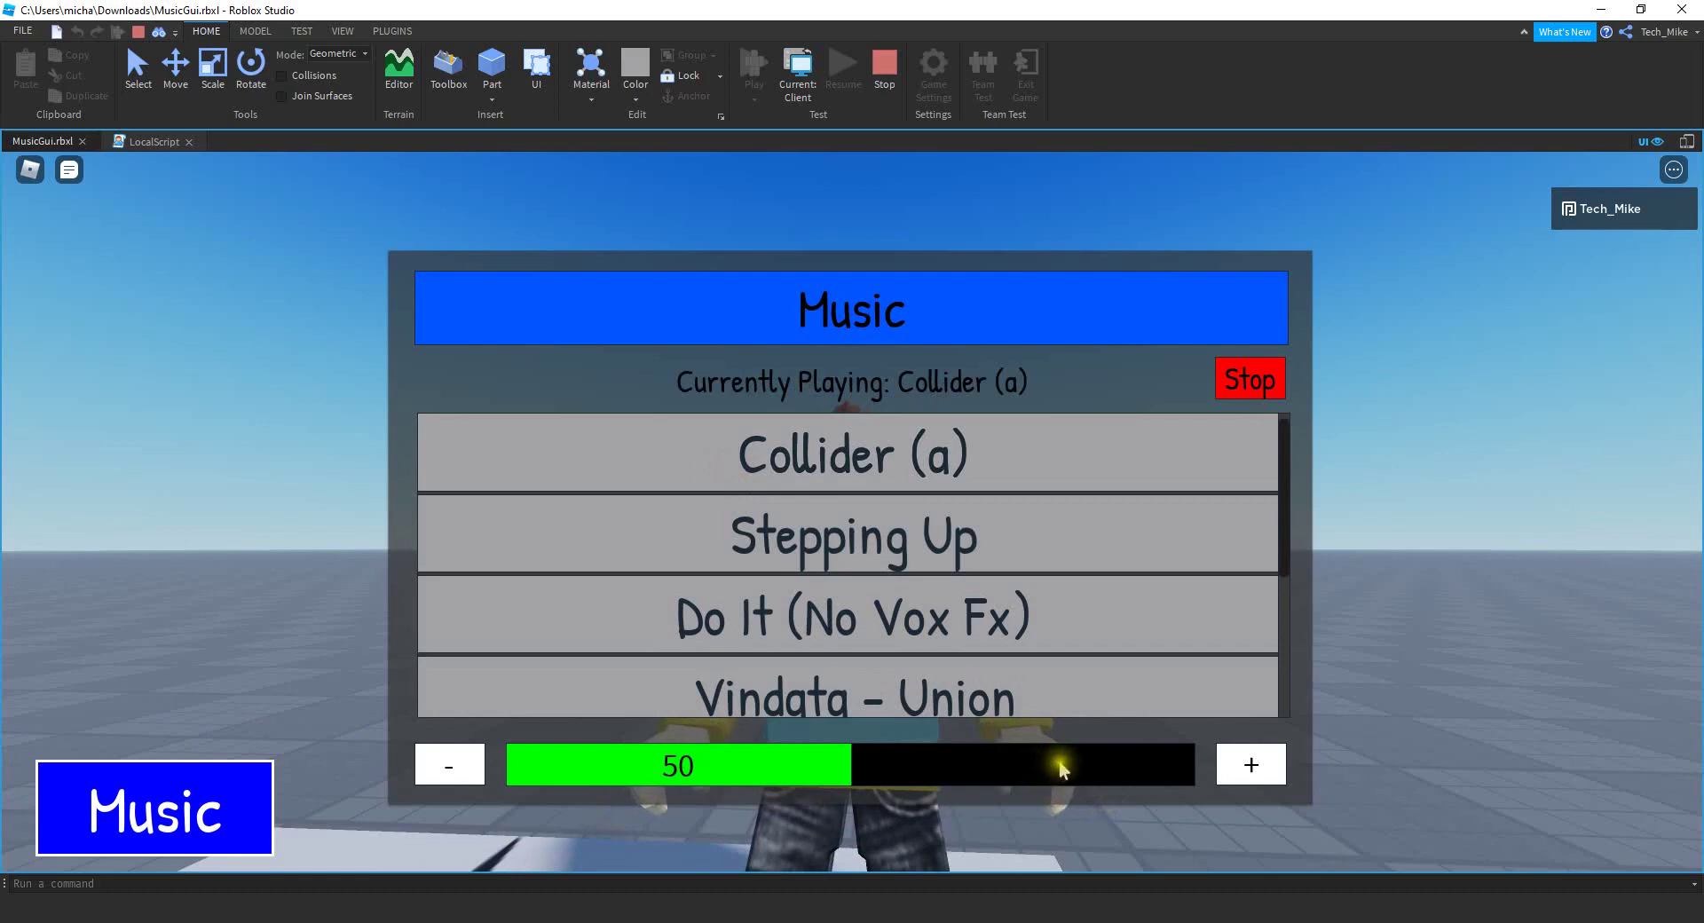
Test the player controls by raising the volume to 100 and playing, then stopping, the track Do It (No Vox Fx)
click(1252, 767)
click(1251, 768)
click(1251, 767)
click(1251, 768)
click(1251, 767)
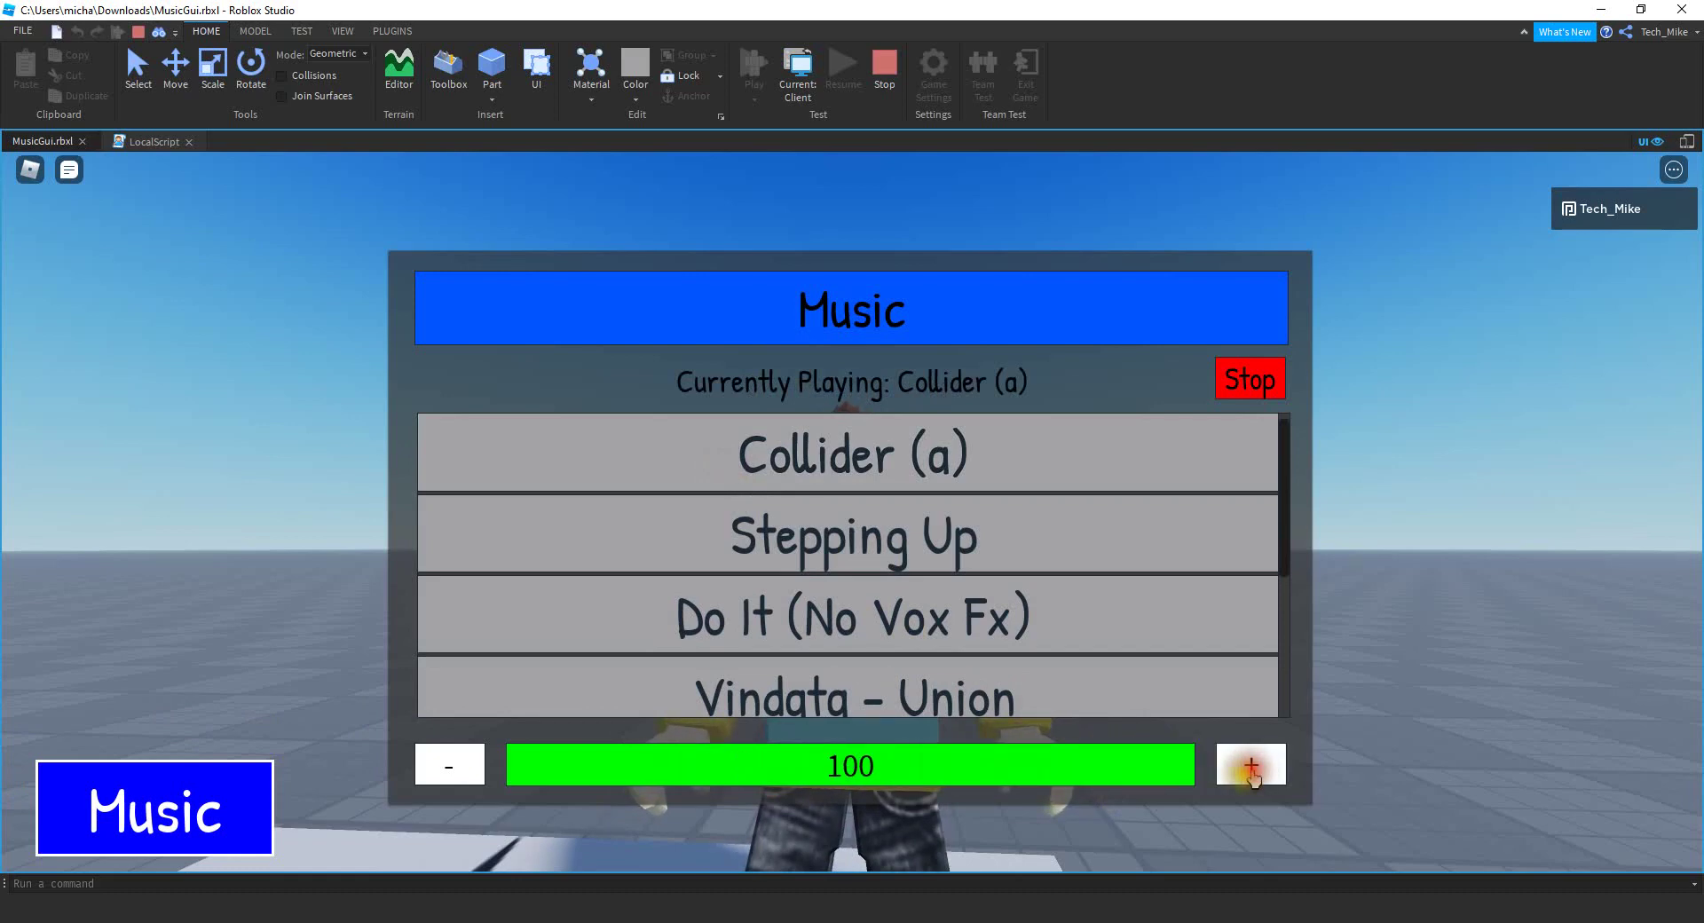
click(927, 612)
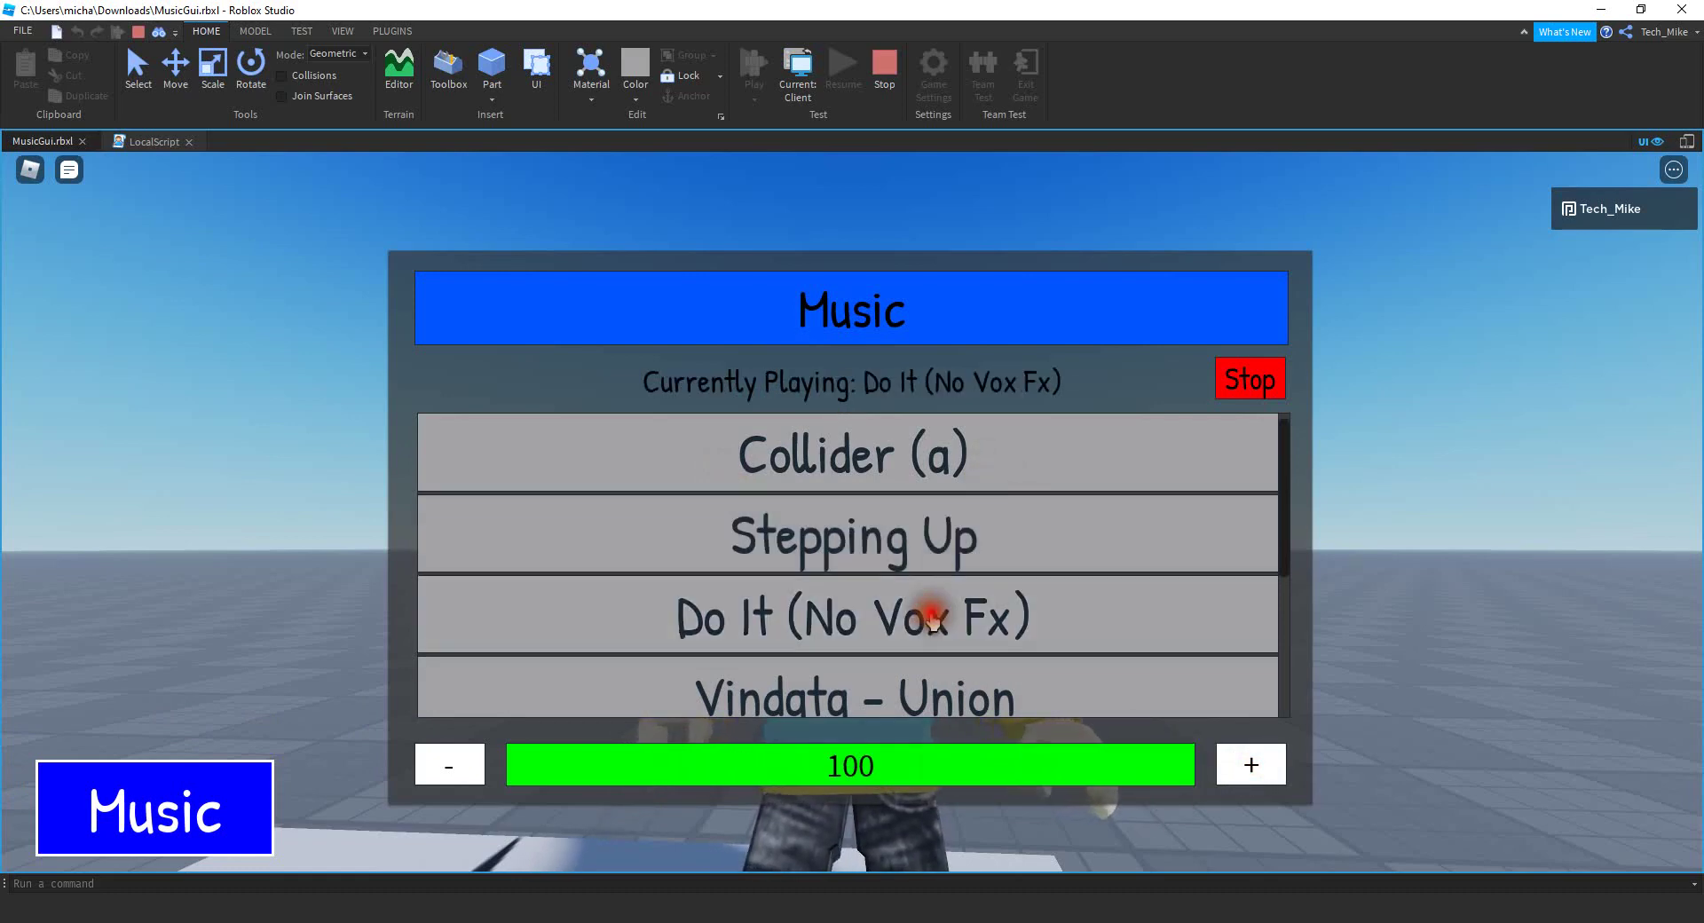
click(1251, 382)
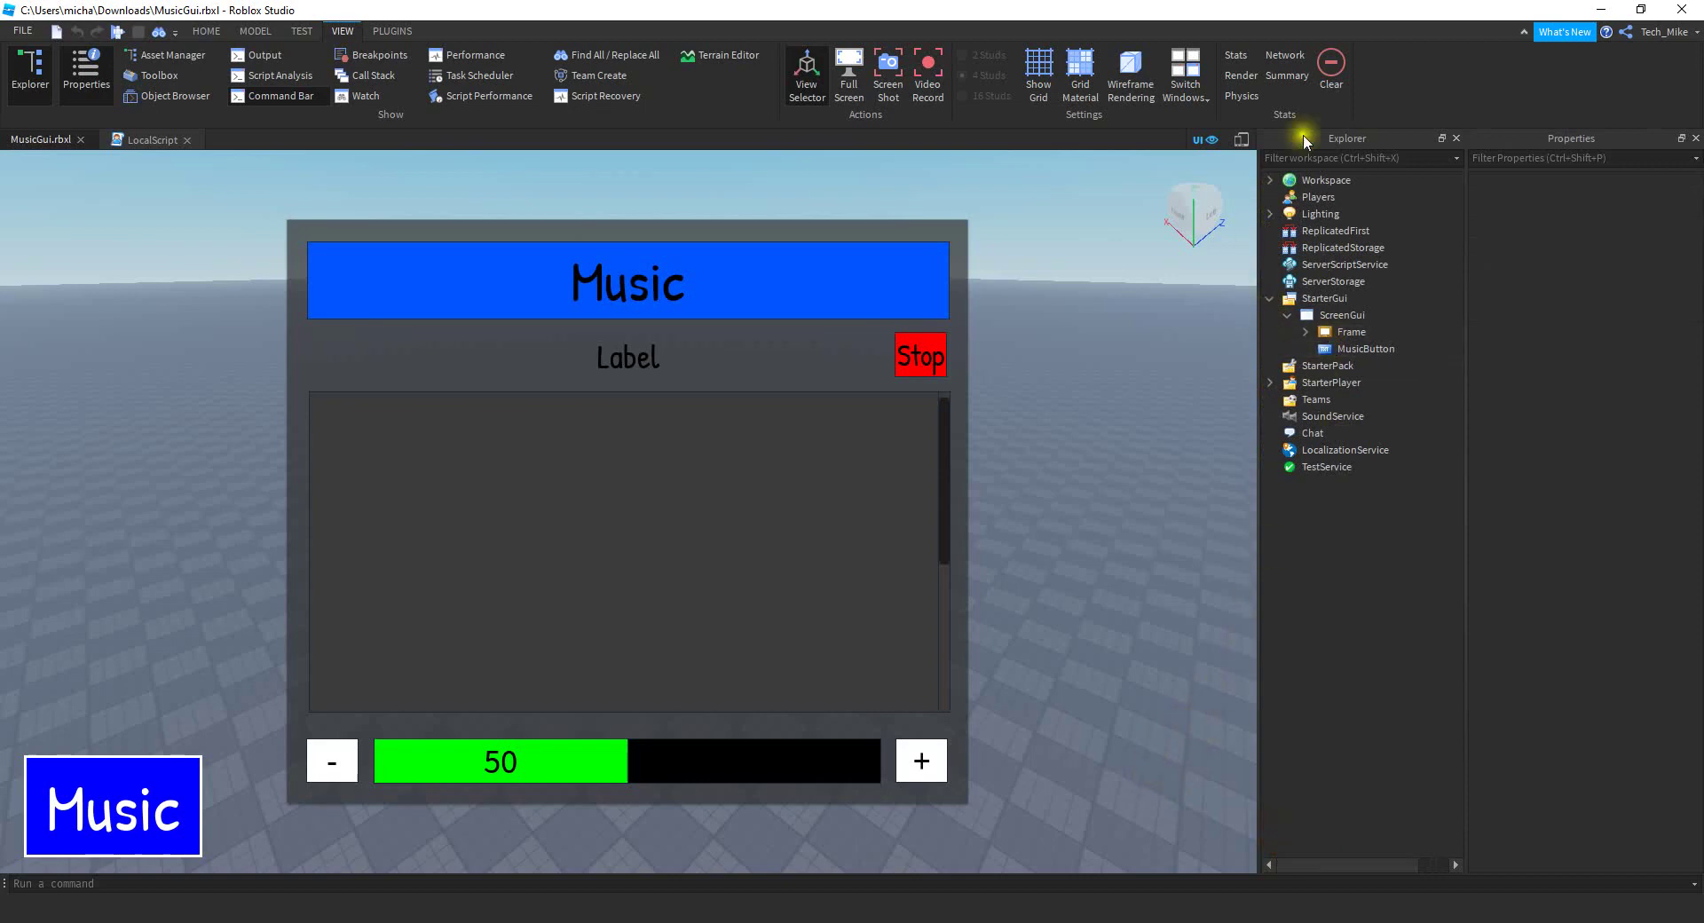
Add a second ScreenGui under StarterGui and insert a Frame into it
click(1359, 298)
click(1314, 381)
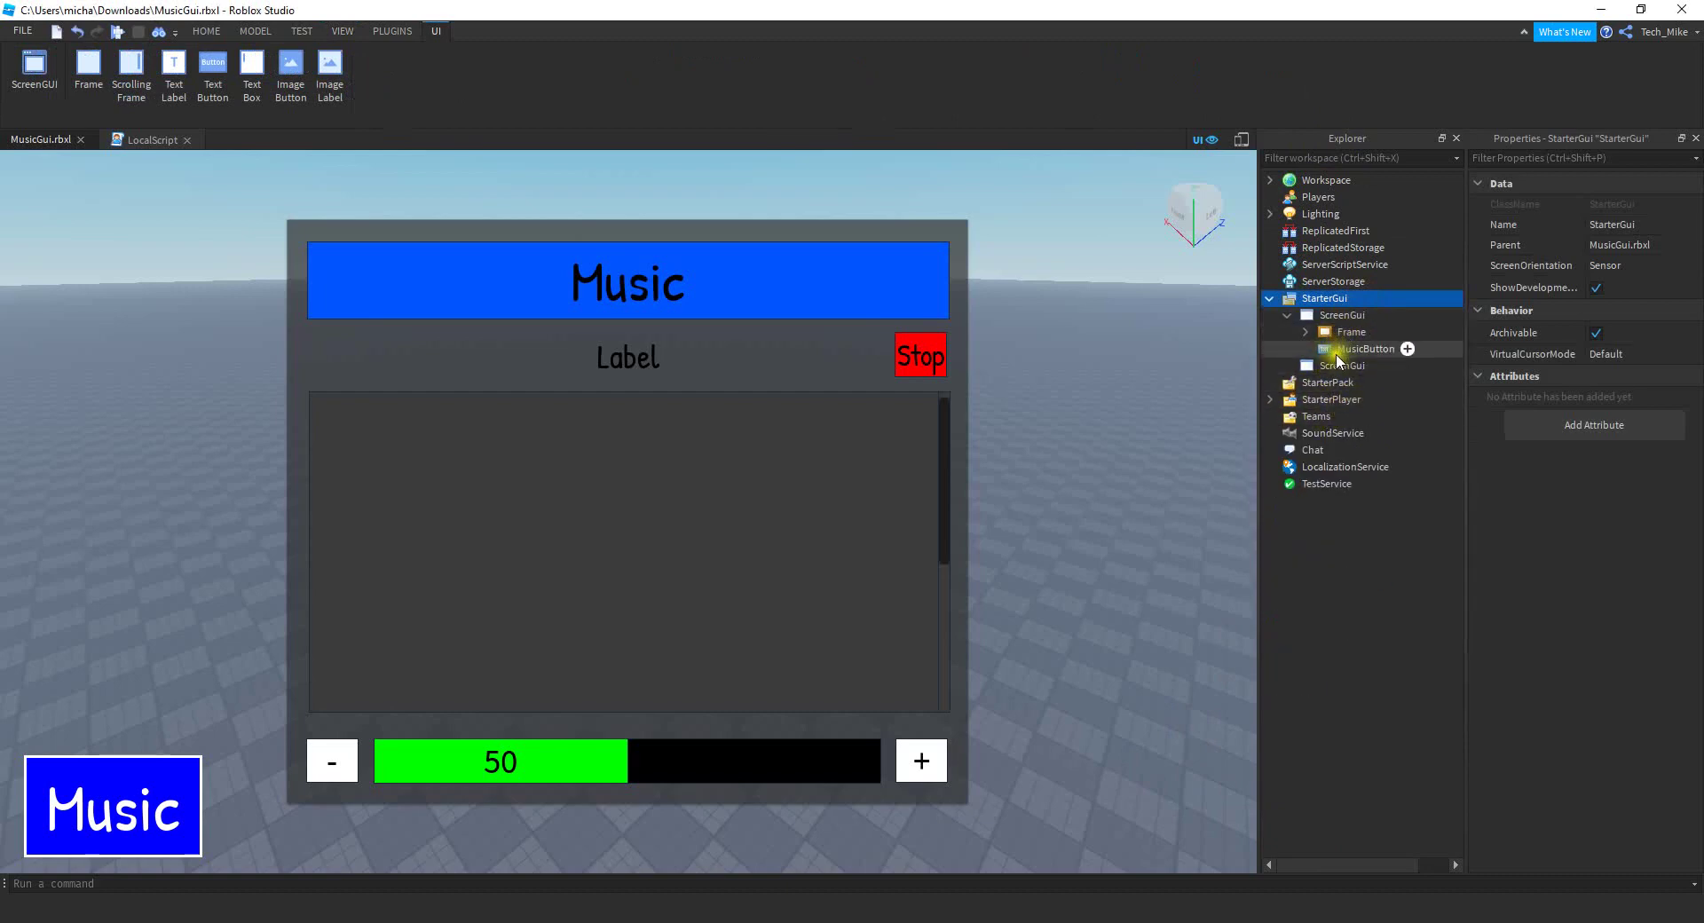
click(1377, 367)
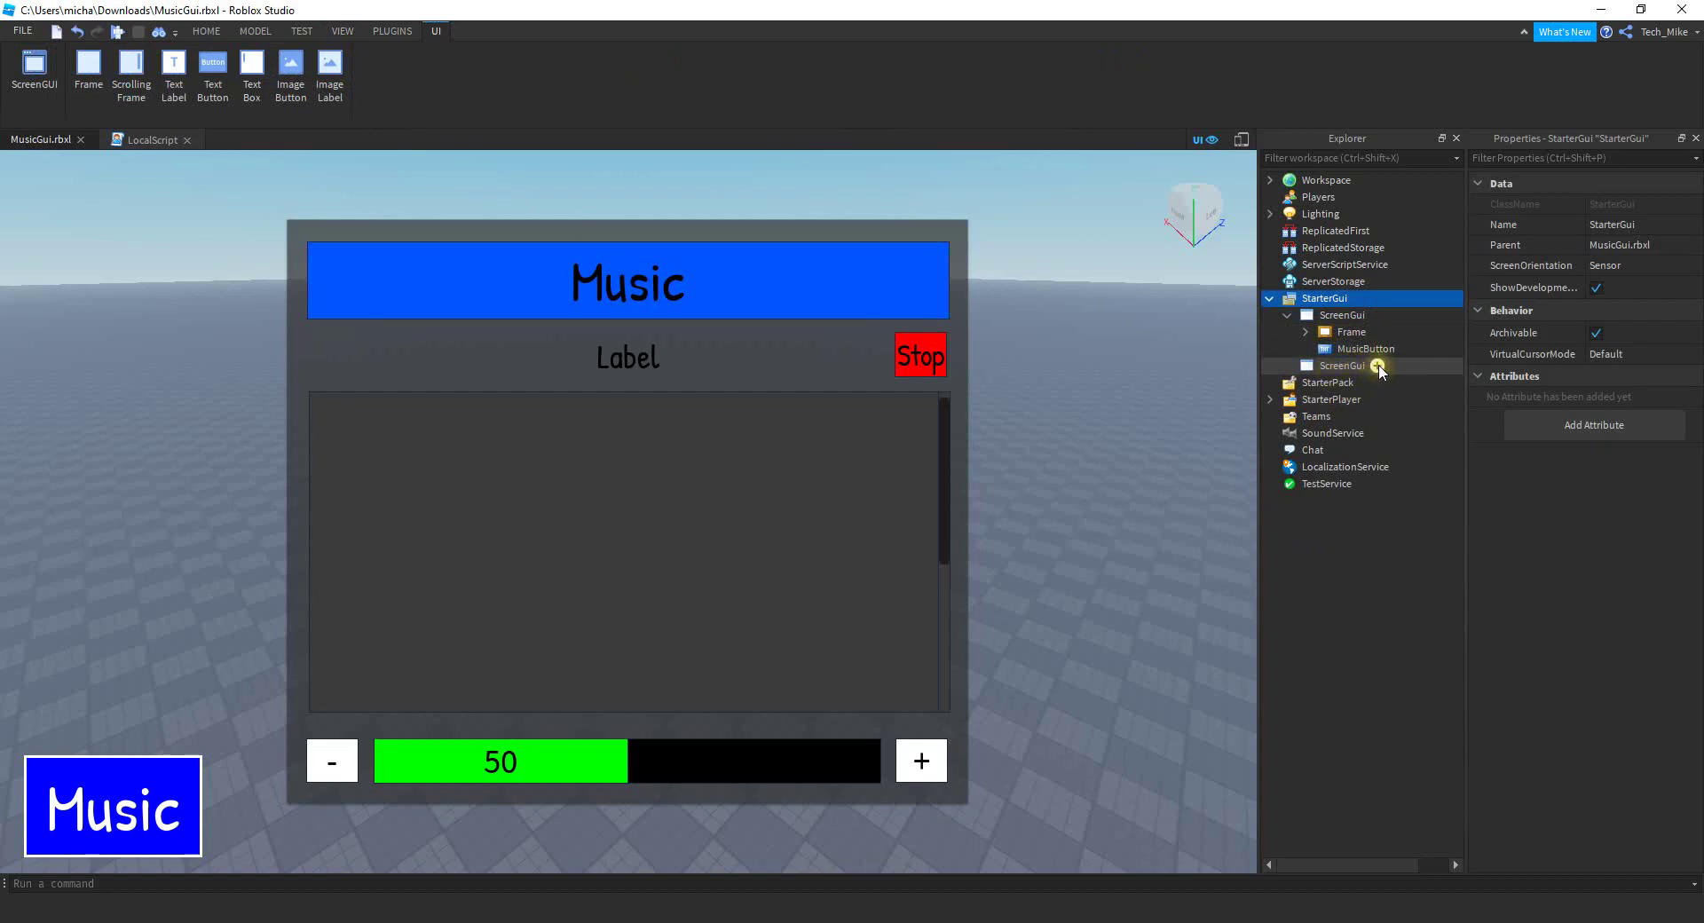
click(1295, 442)
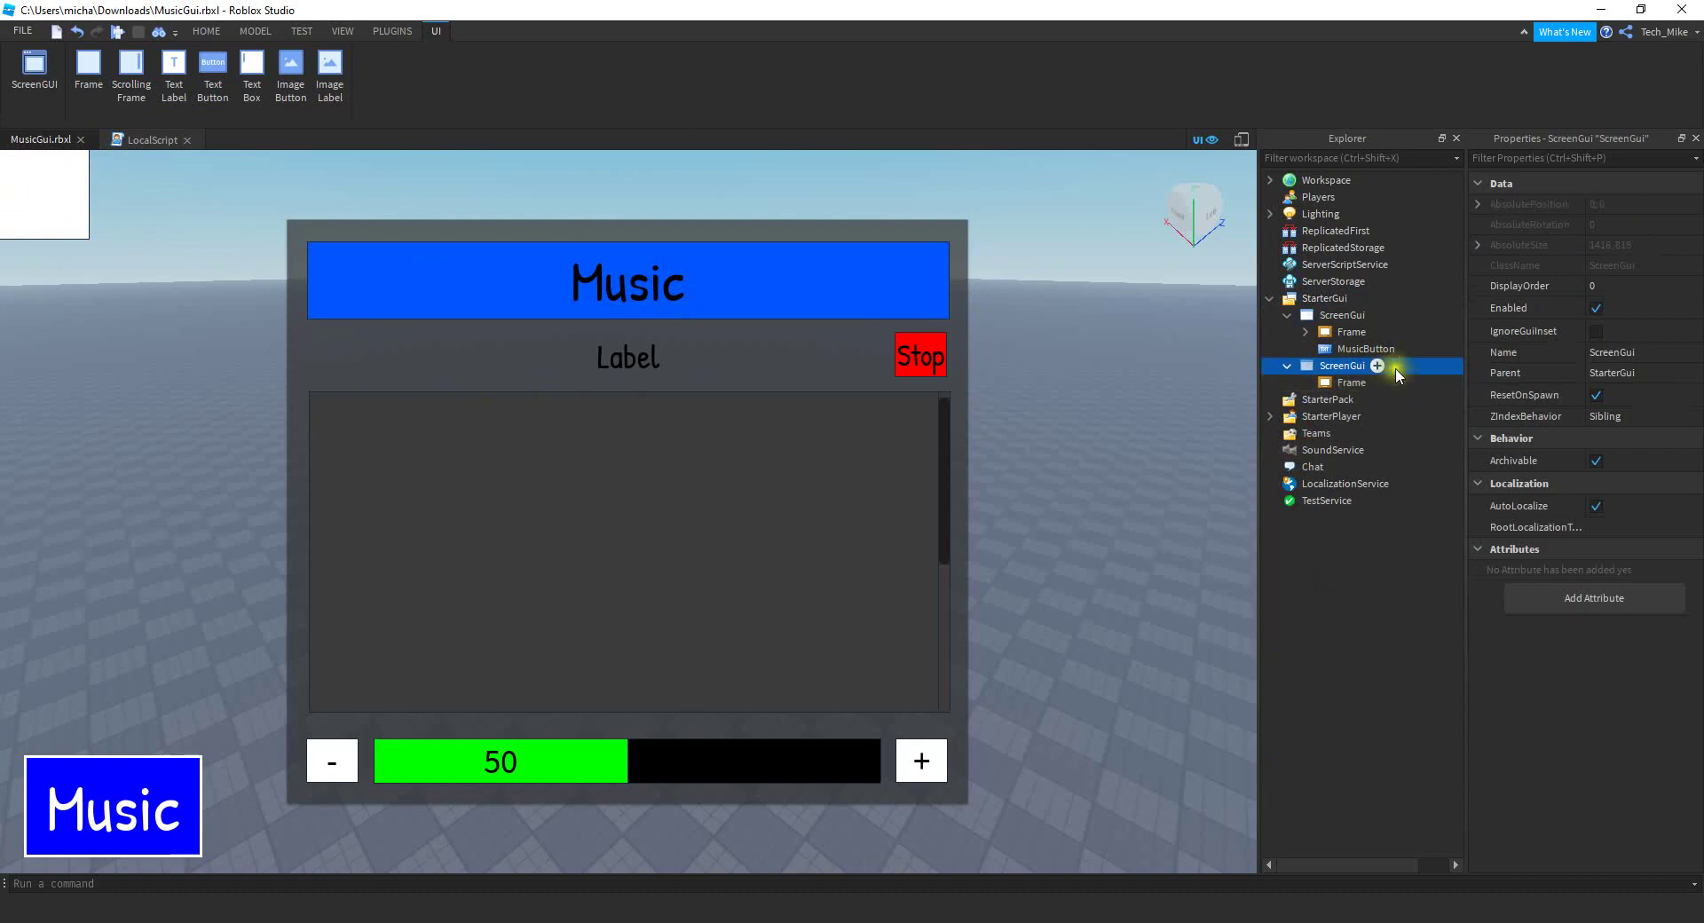
Insert a TextButton into the new ScreenGui and place it just above the existing blue Music button
click(1377, 382)
click(1338, 467)
drag(114, 175, 139, 708)
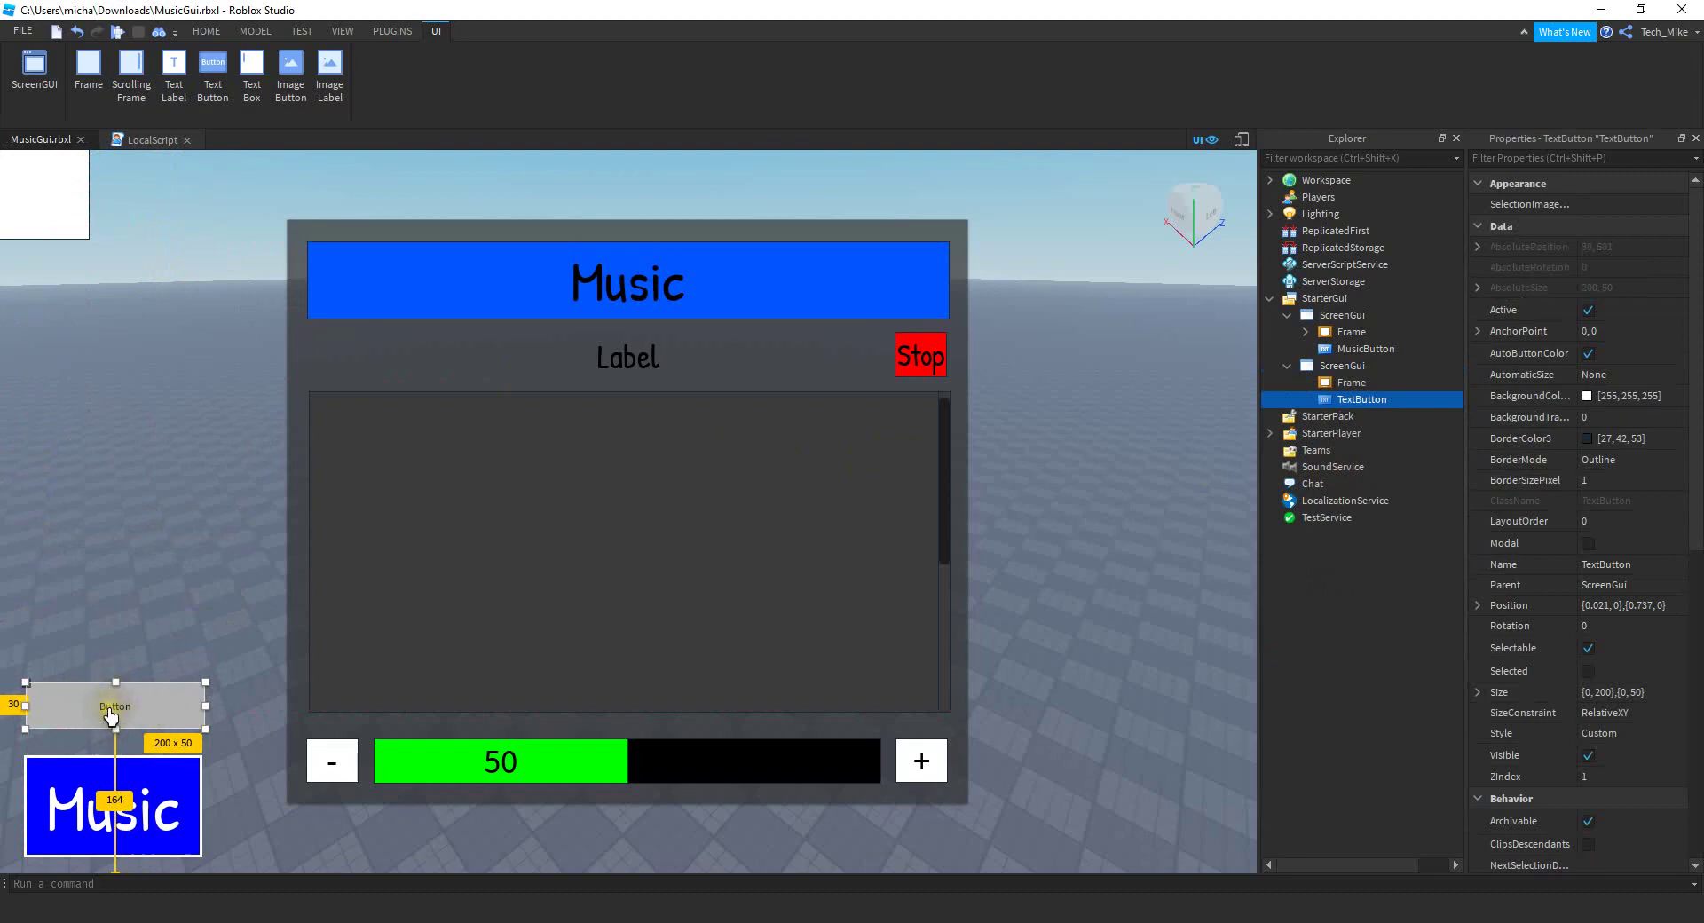
Rename the new TextButton as MusicButton
click(1346, 404)
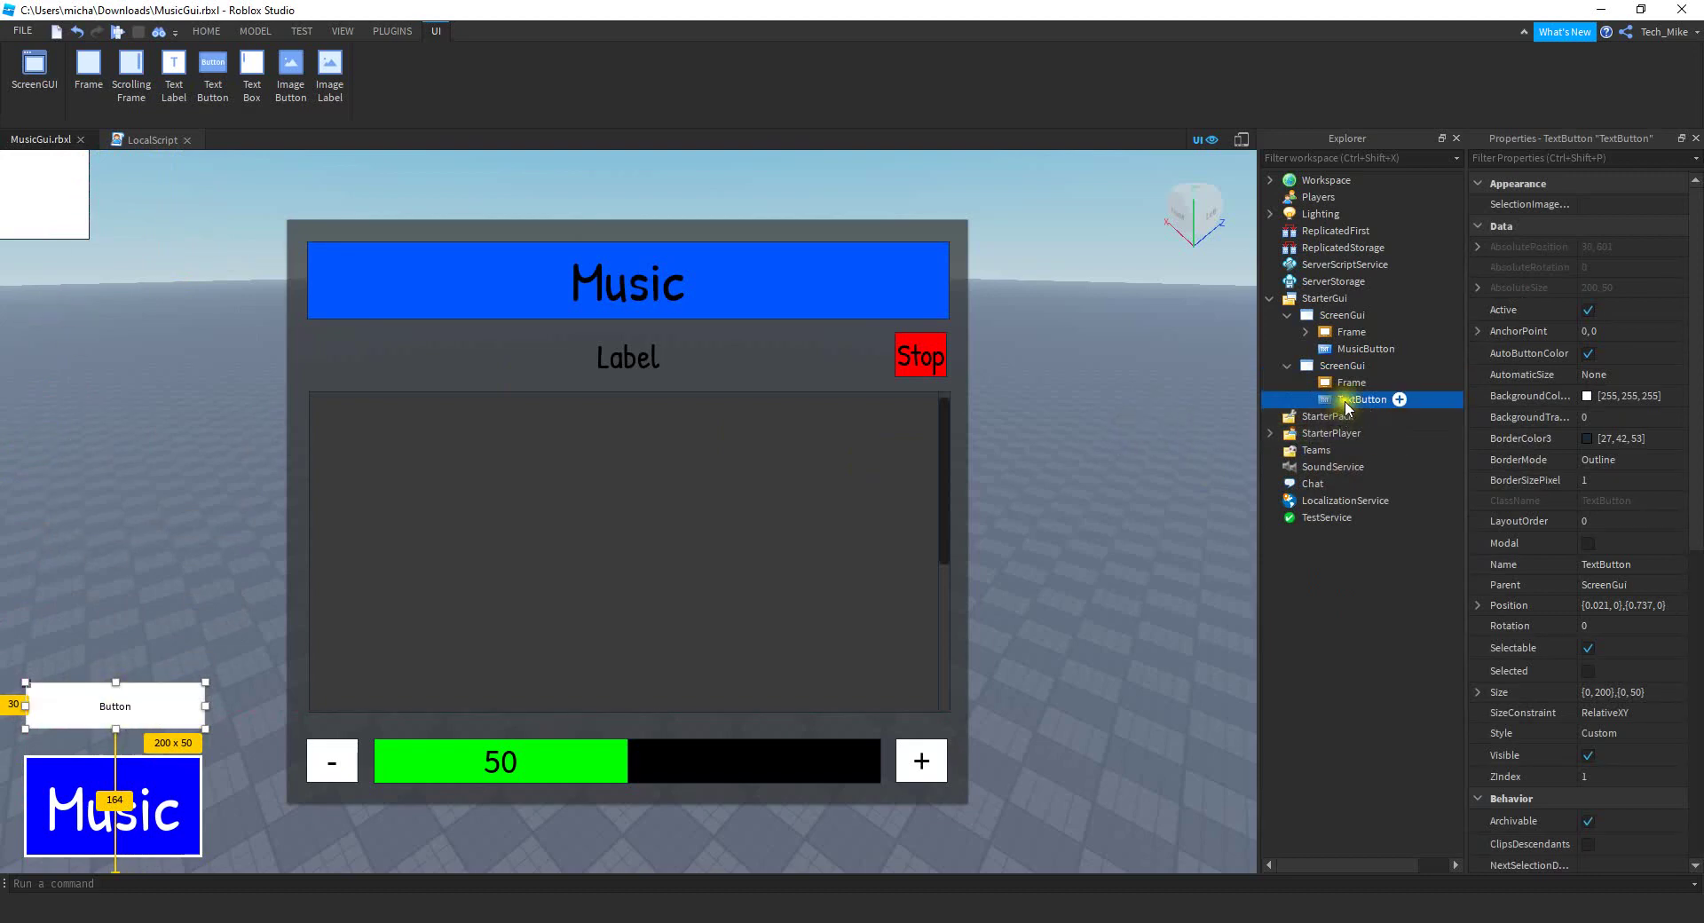
right_click(1350, 406)
click(1415, 503)
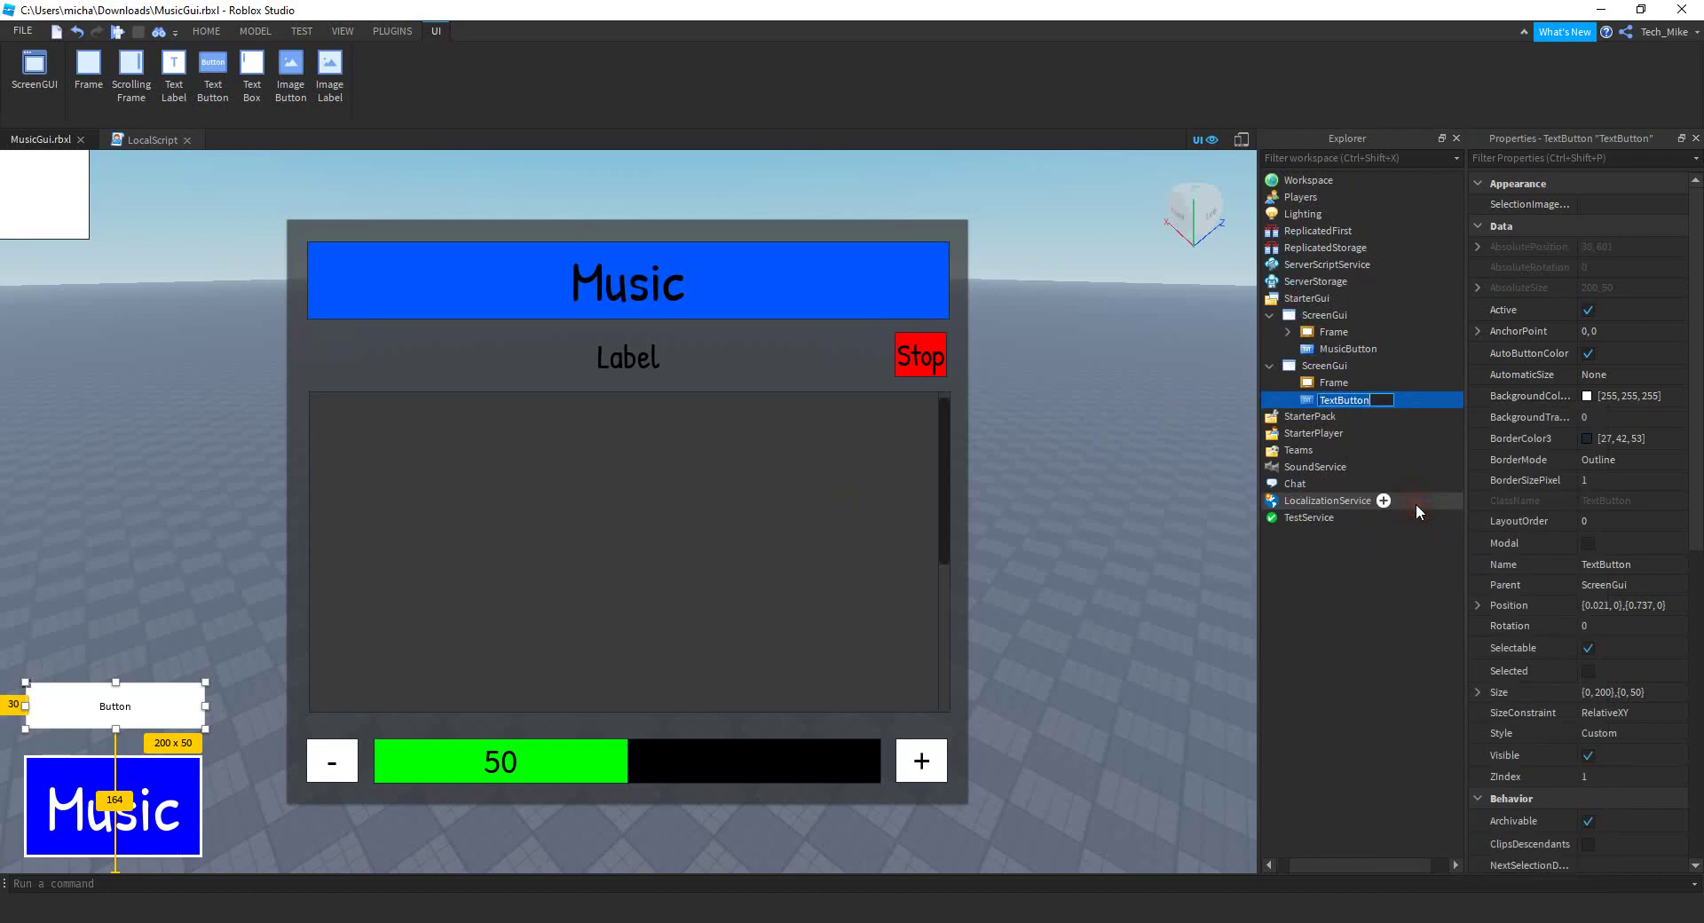
text(MusicButton)
key(Return)
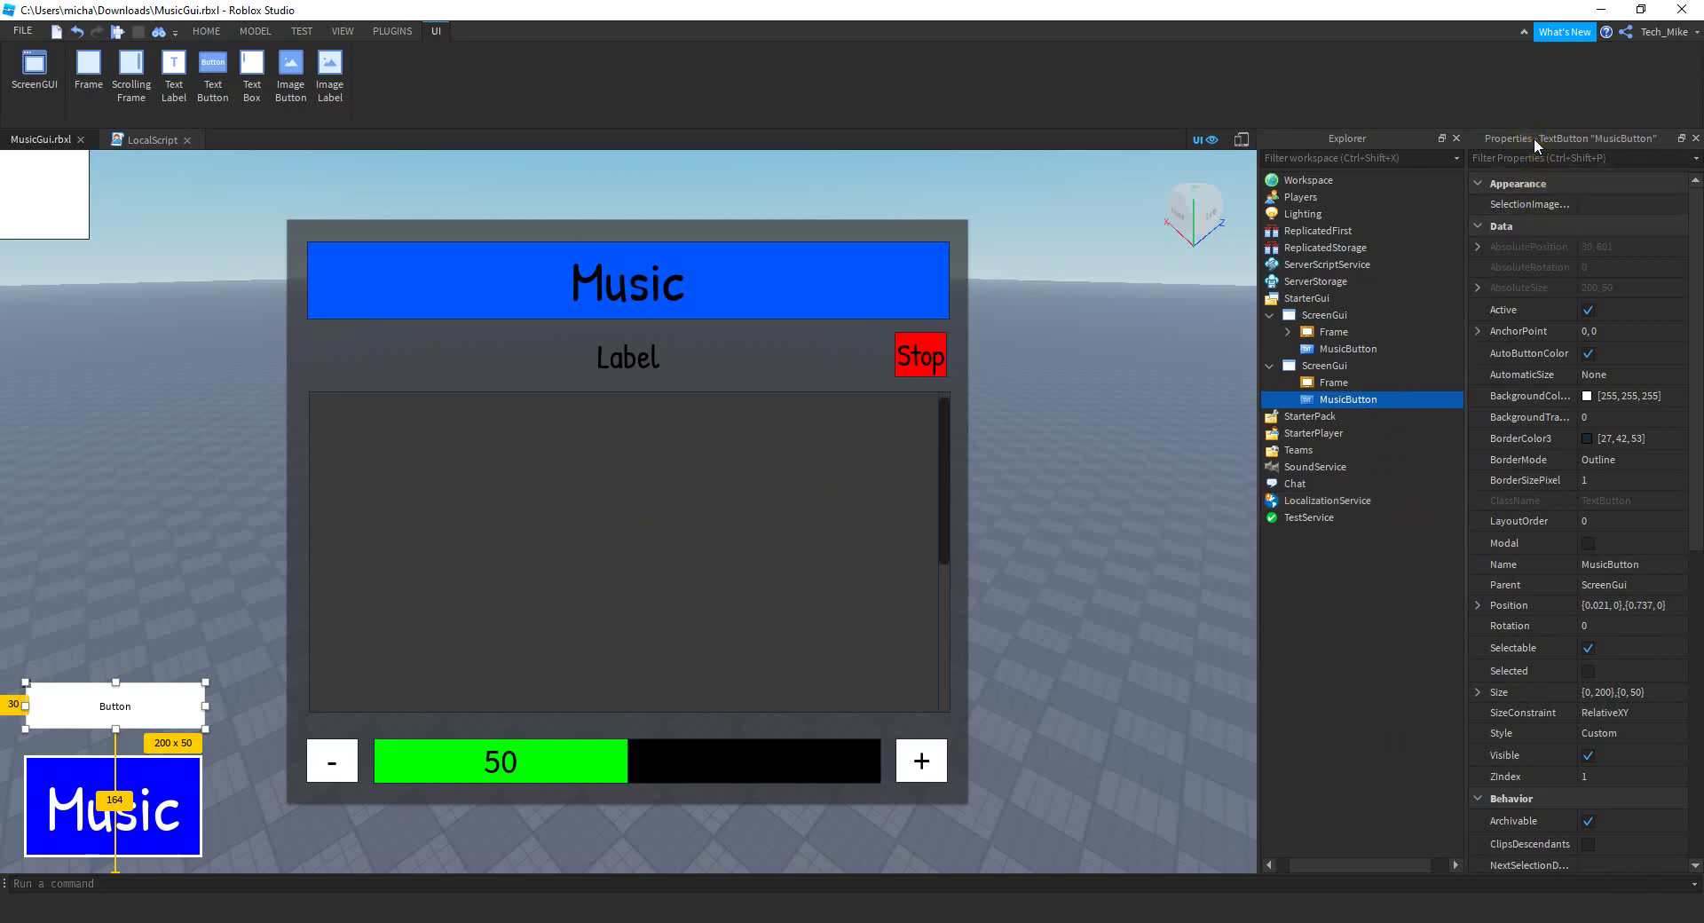
Move the new ScreenGui's Frame over the existing music panel and enlarge it to about 772 x 666 to cover it
click(1331, 382)
drag(36, 186, 317, 247)
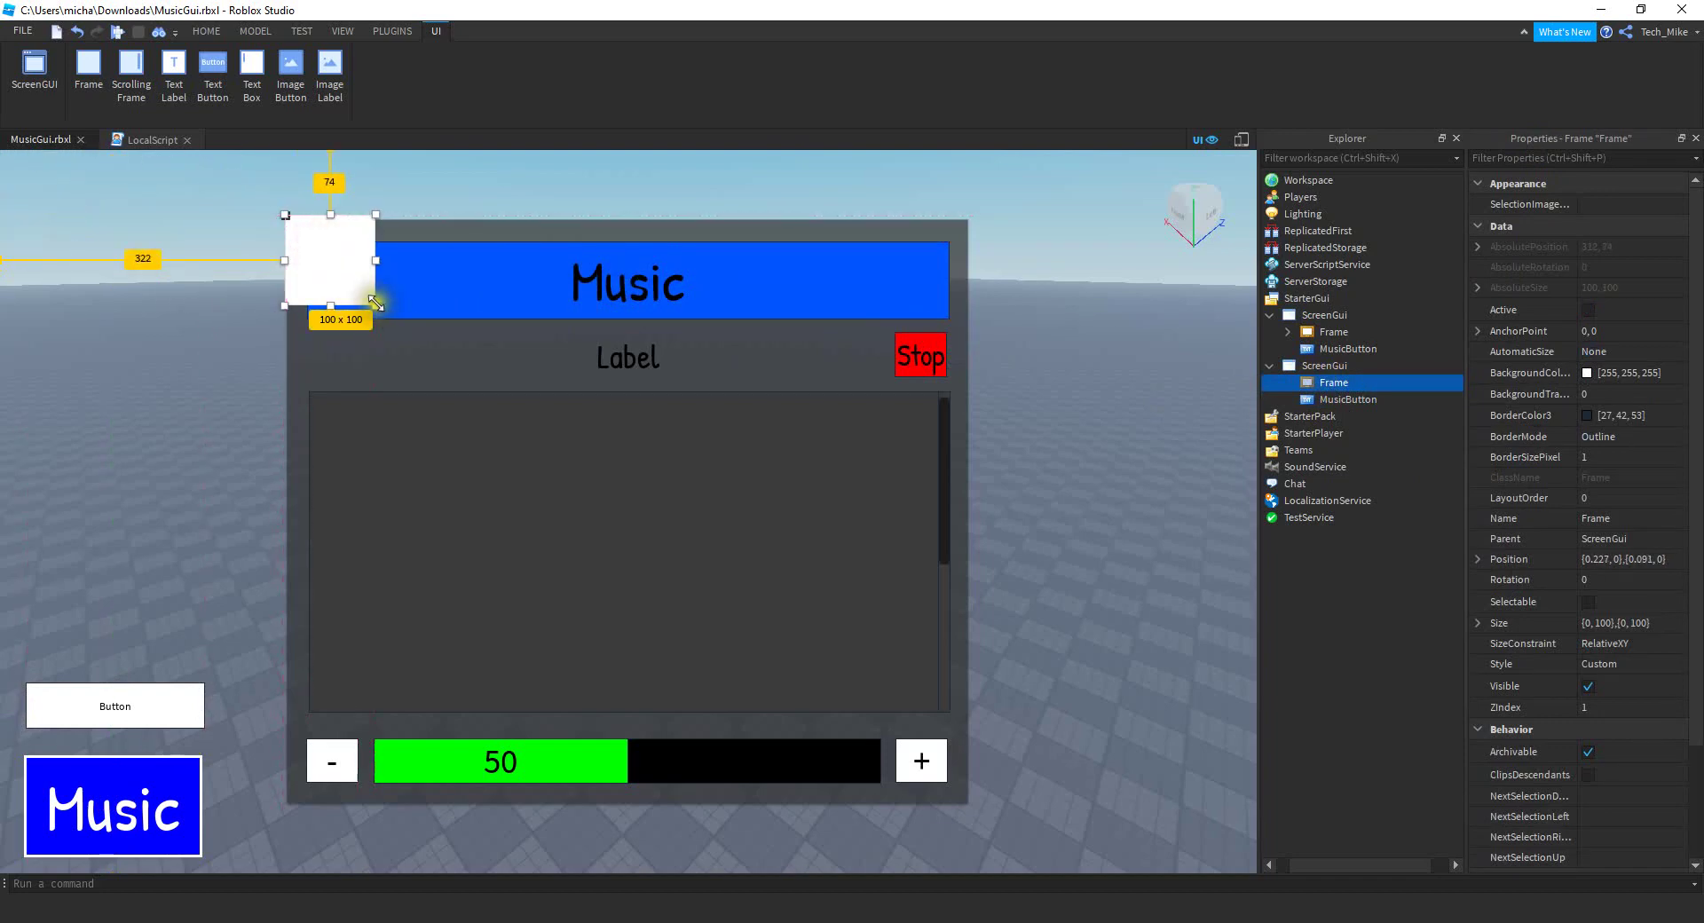
drag(376, 304, 972, 808)
Search the Toolbox plugins for "auto scale lite" and view the AutoScale Lite details
scroll(949, 122, up, 1)
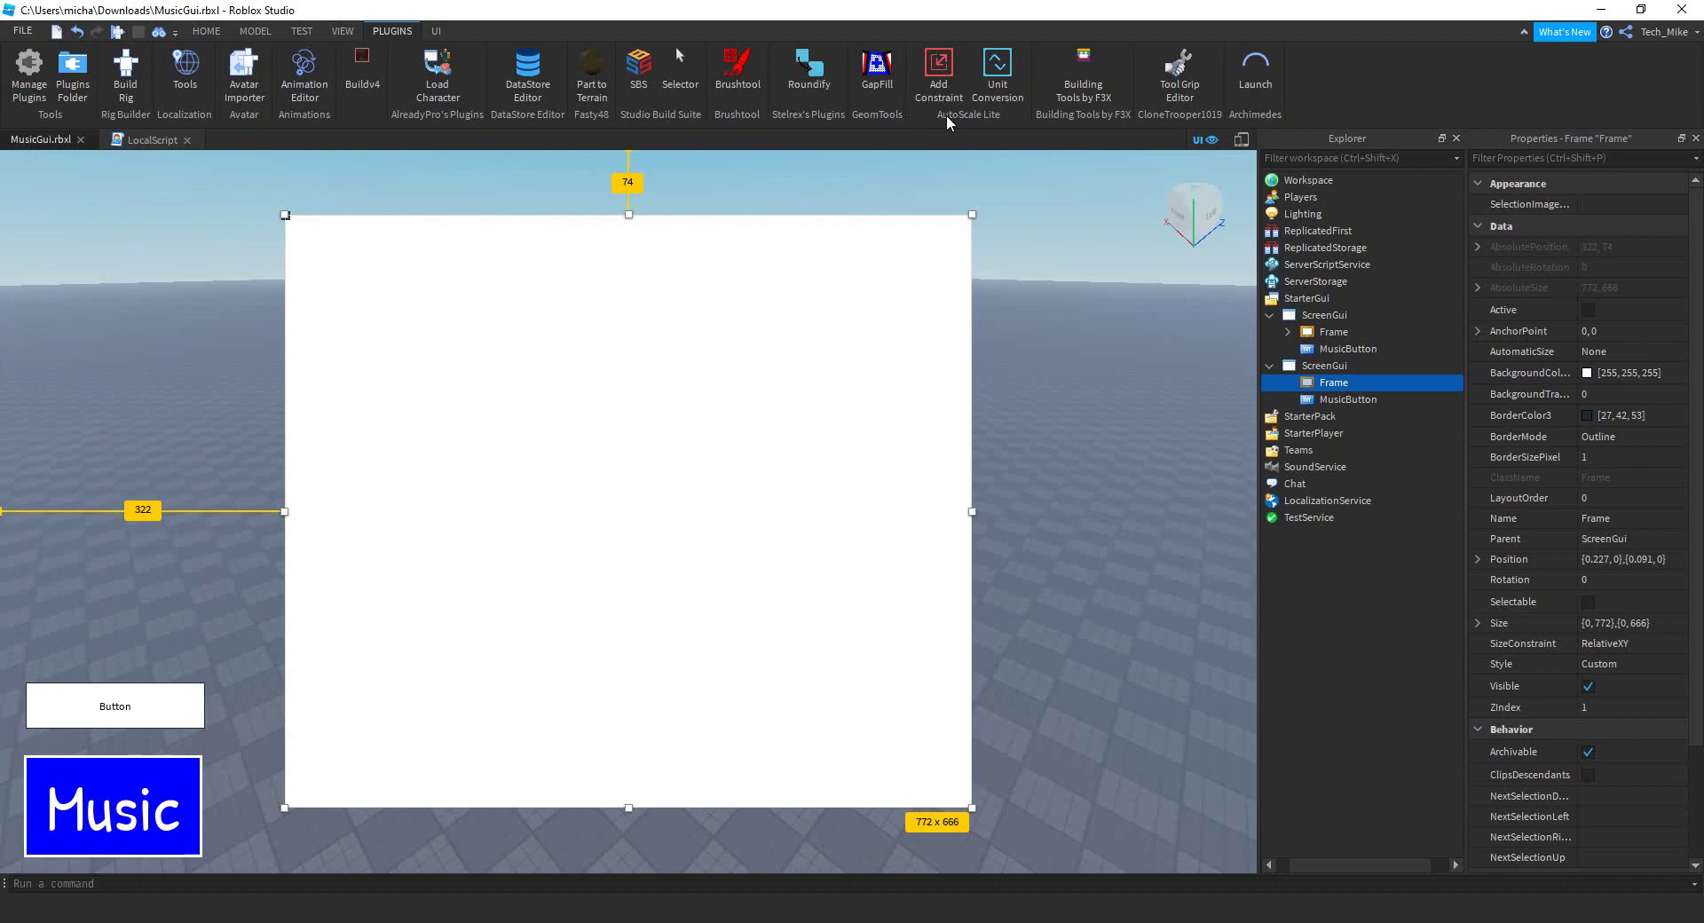
click(206, 32)
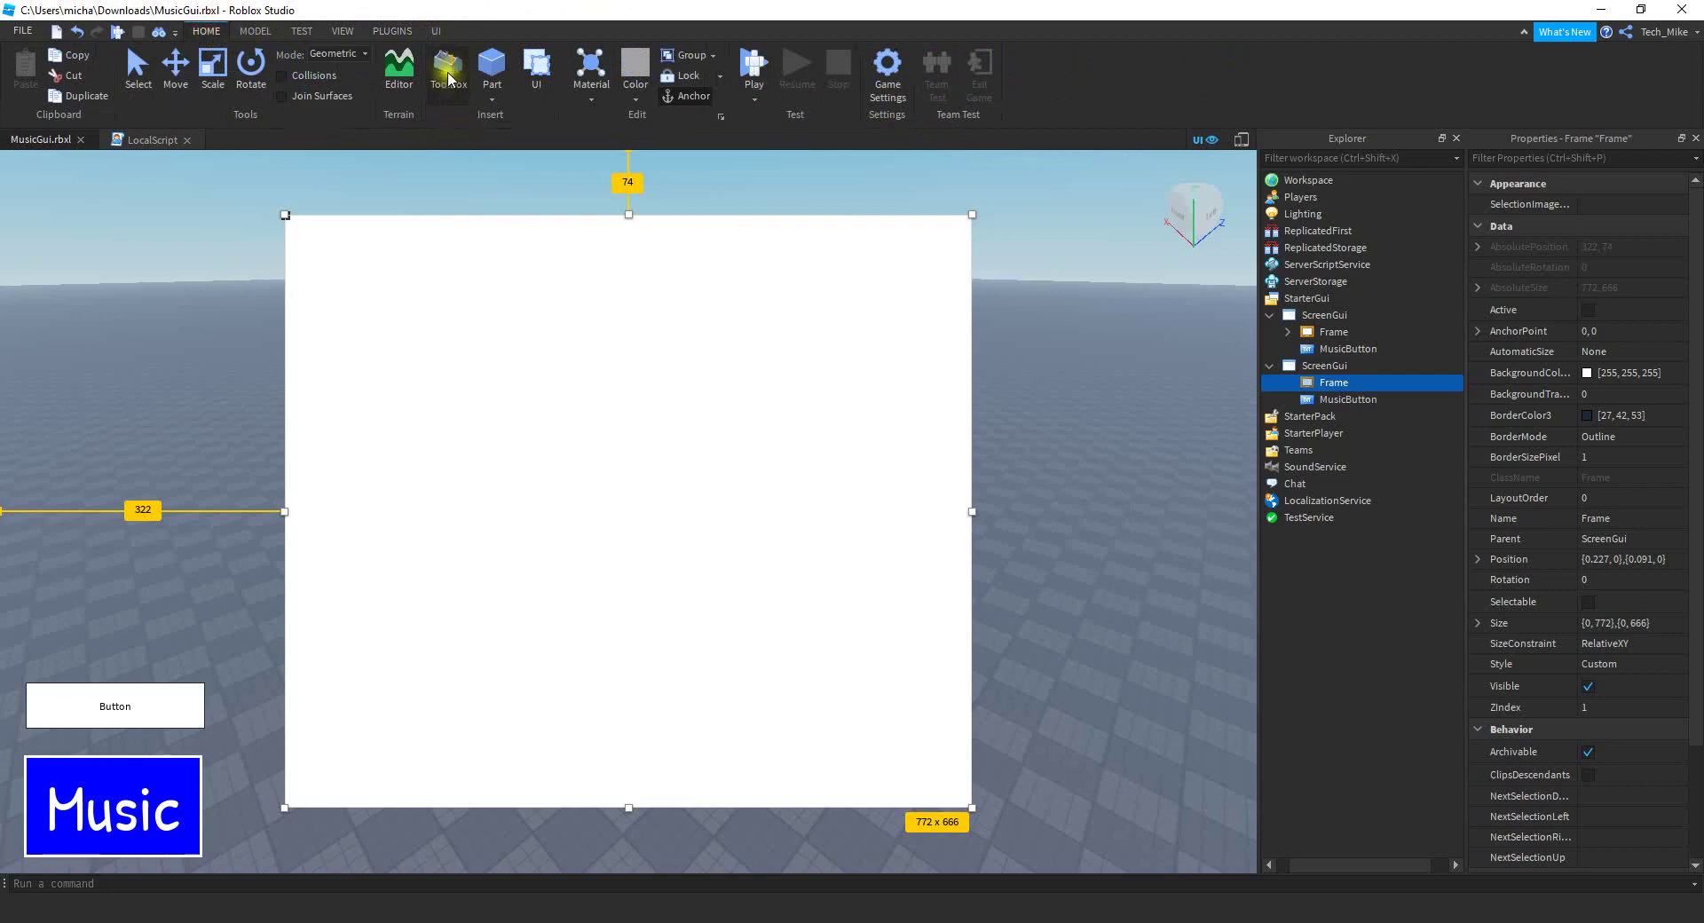
click(449, 67)
click(68, 199)
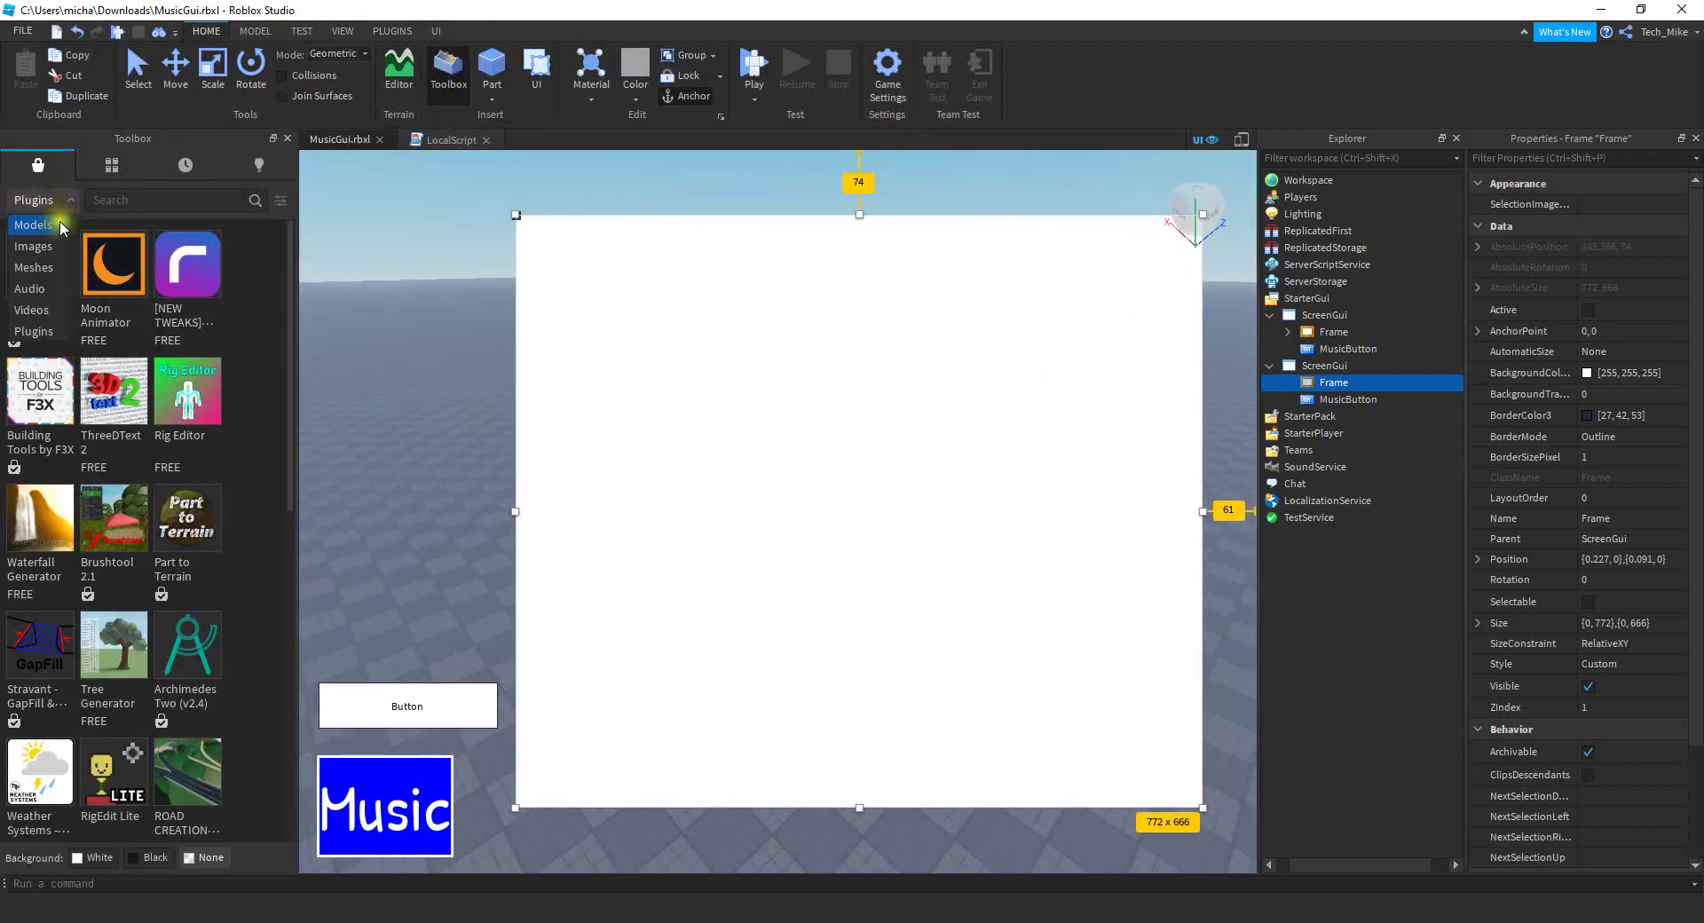
click(126, 199)
text(auto scale)
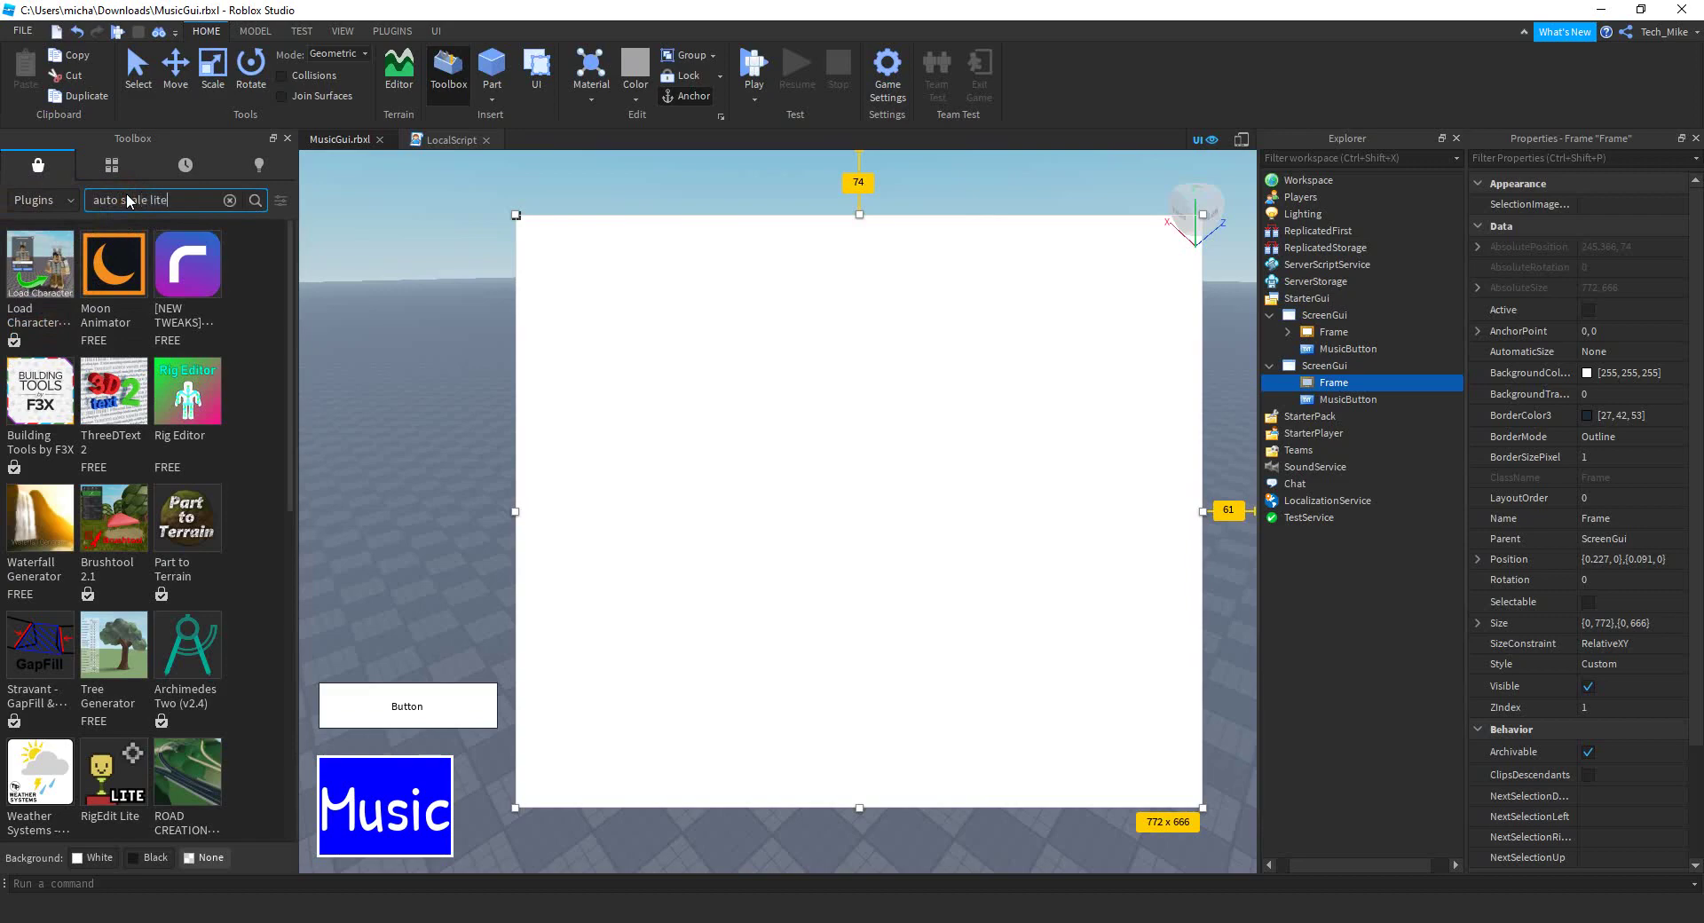
text( lite)
key(Return)
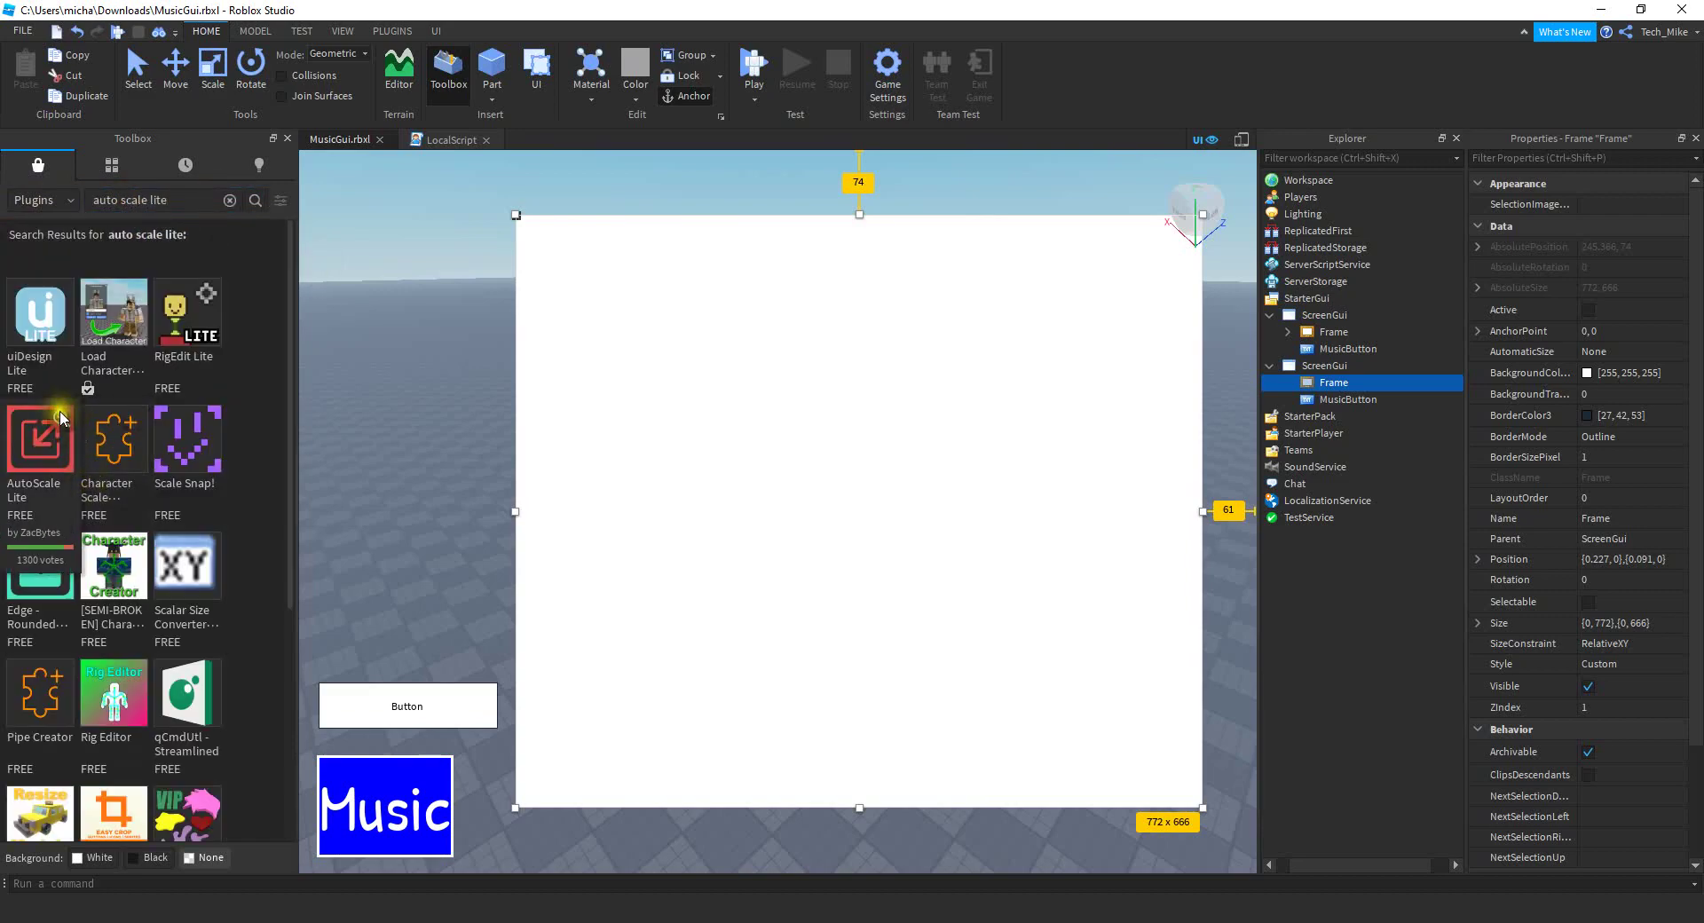
click(27, 440)
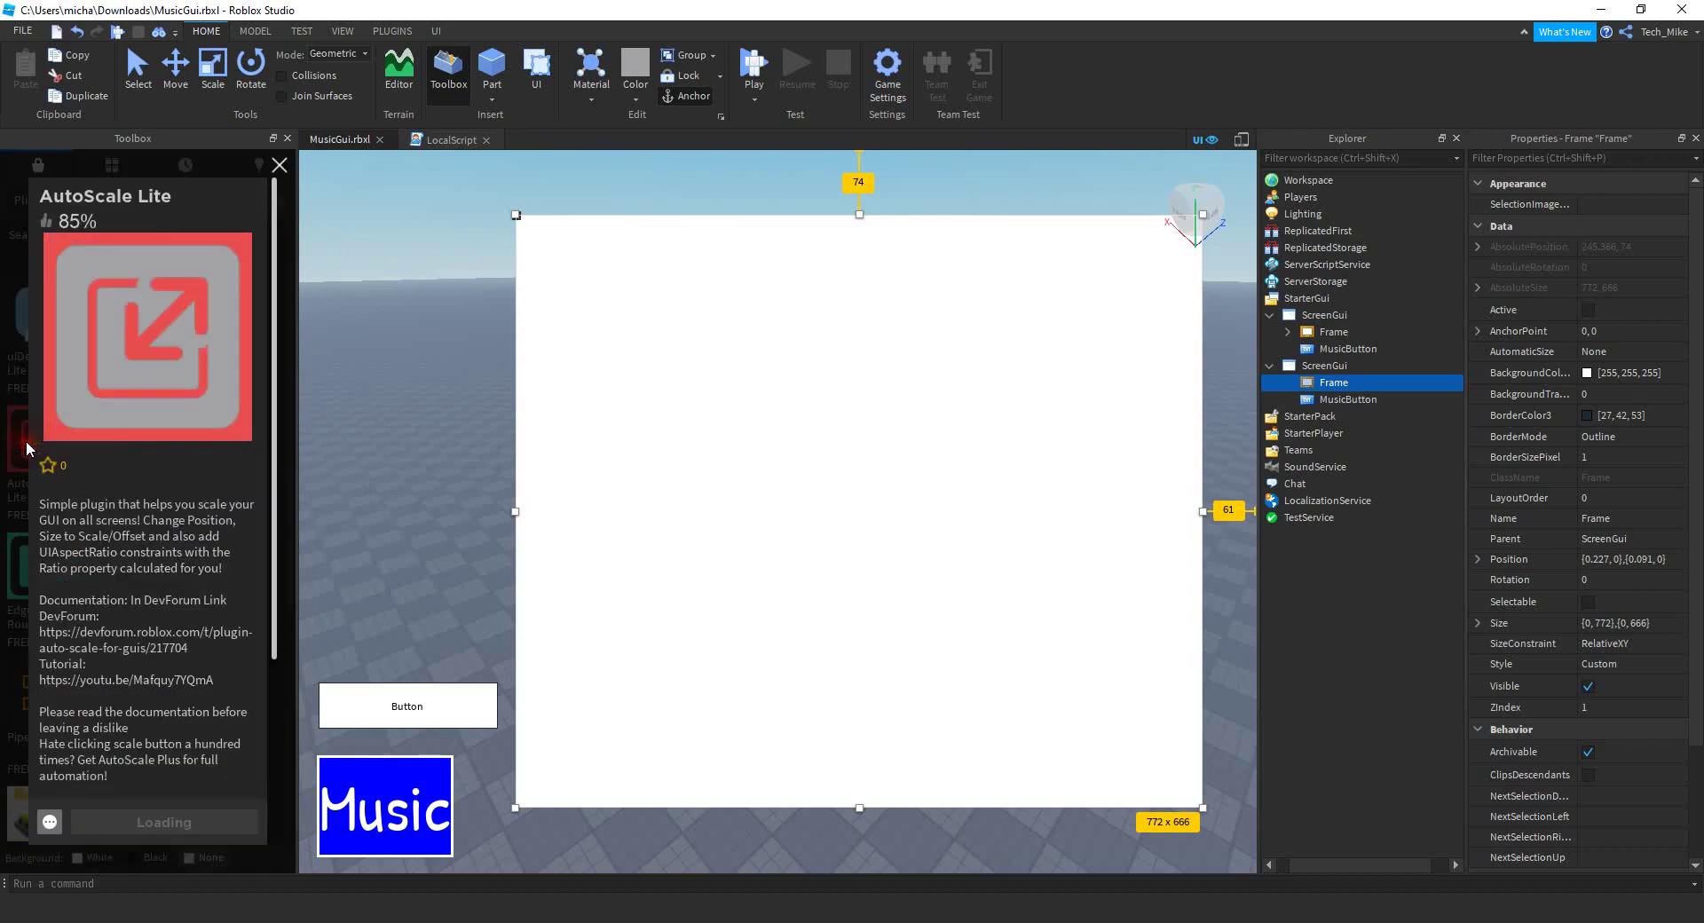
click(286, 139)
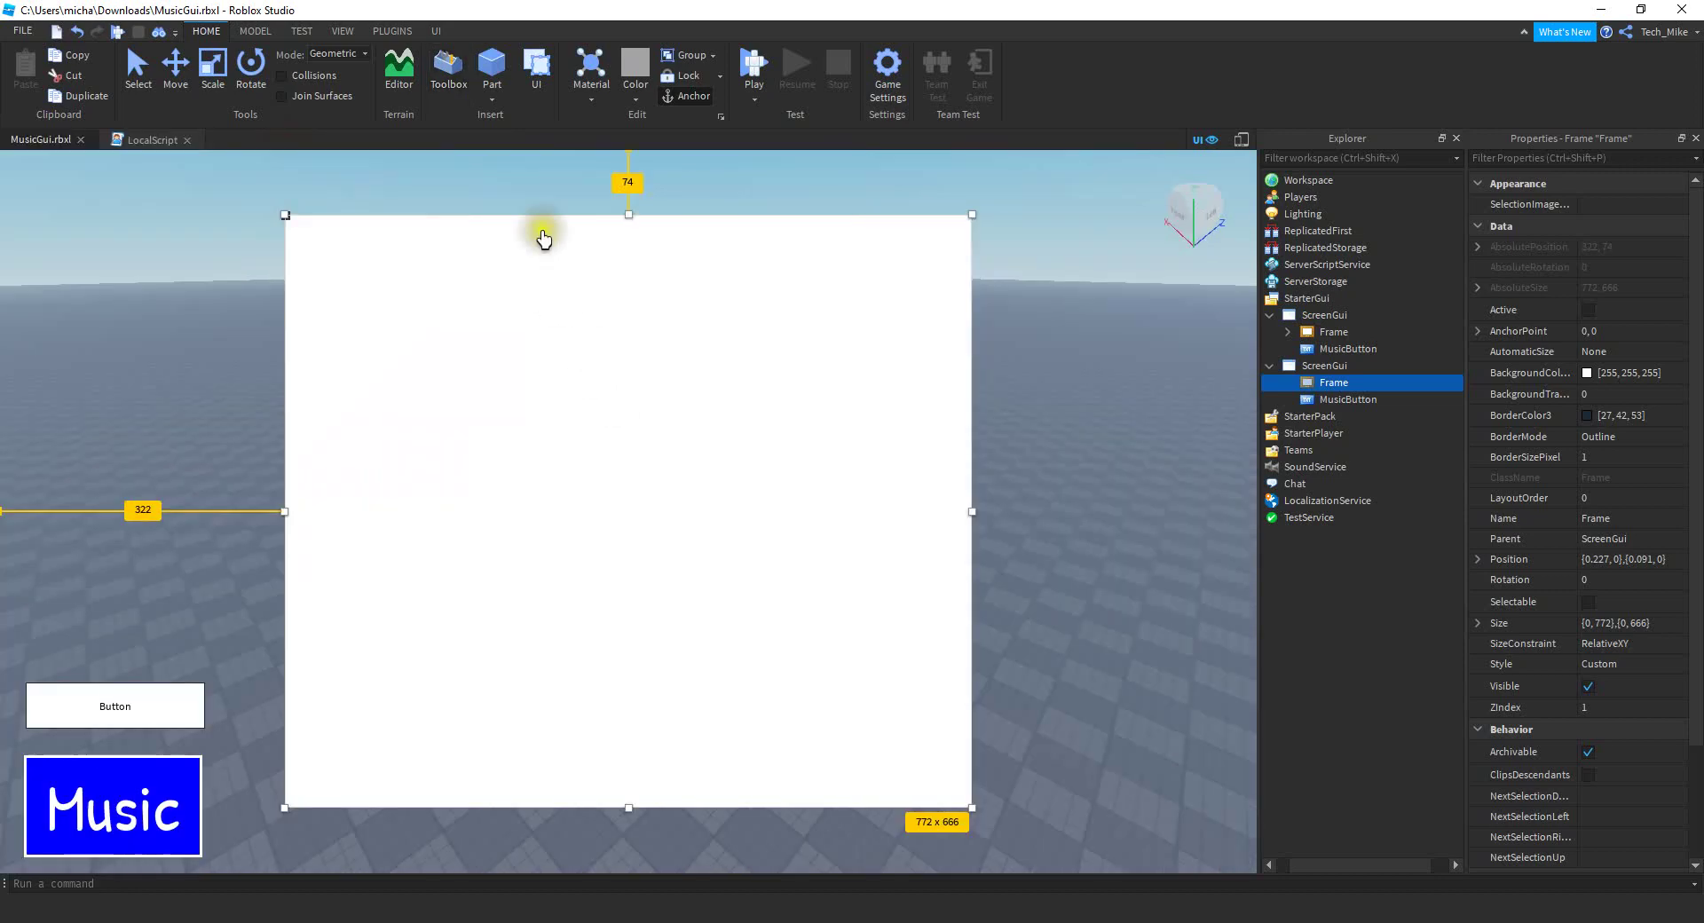
Convert the new Frame's size to Scale with AutoScale Lite's Unit Conversion and set its Style to DropShadow
click(392, 31)
click(997, 66)
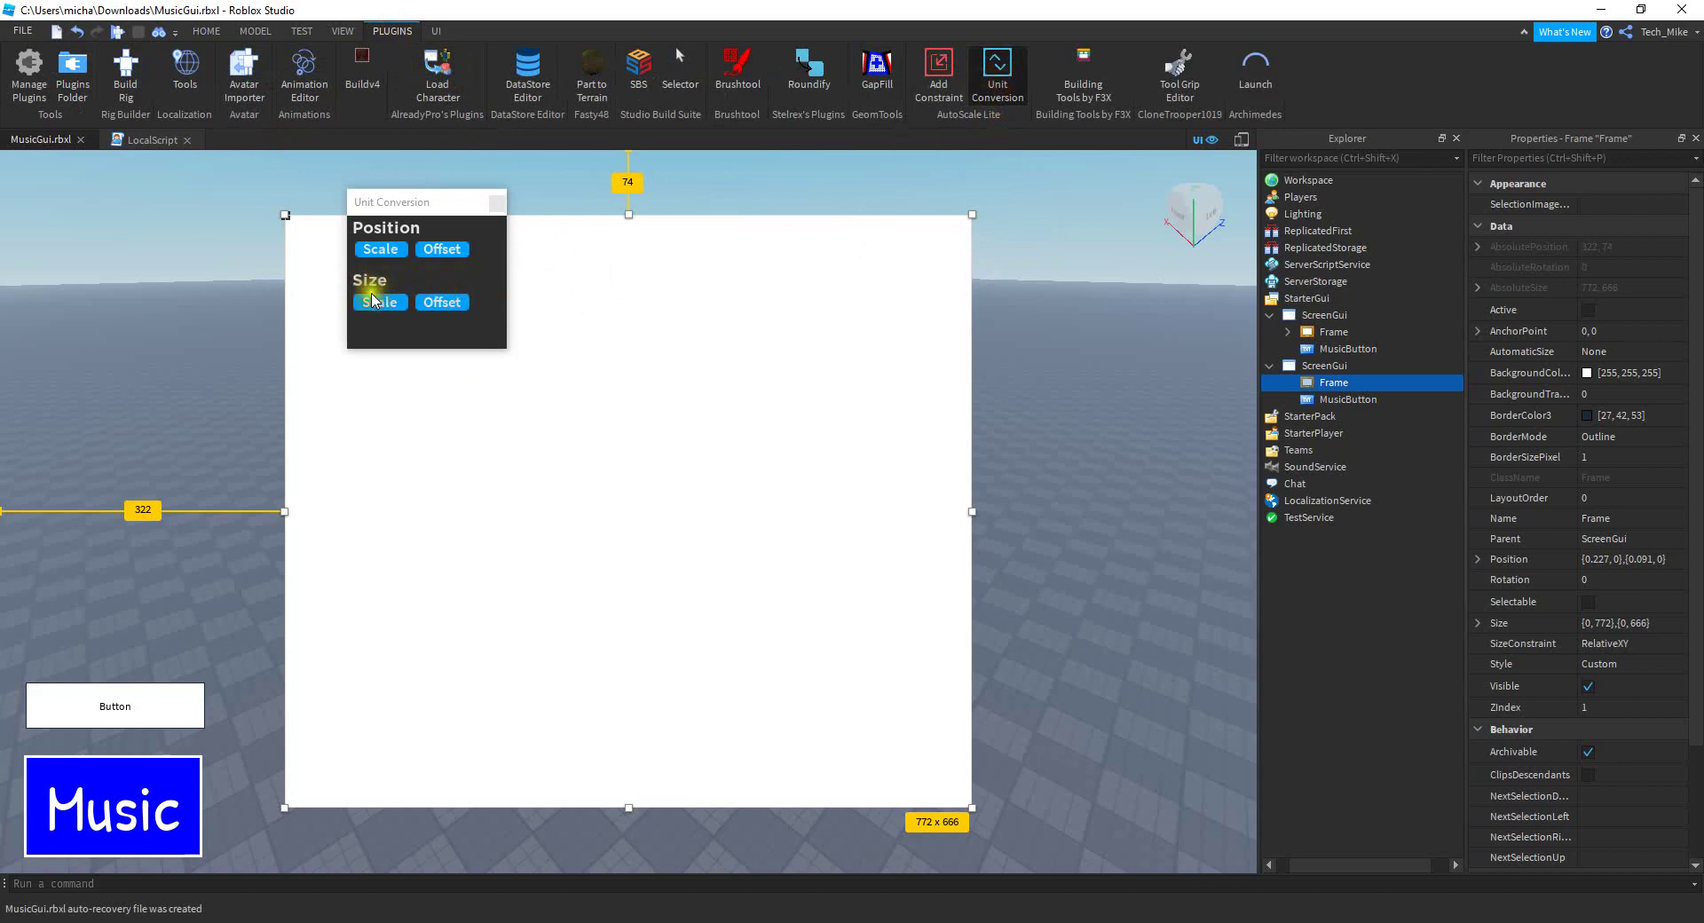
click(380, 303)
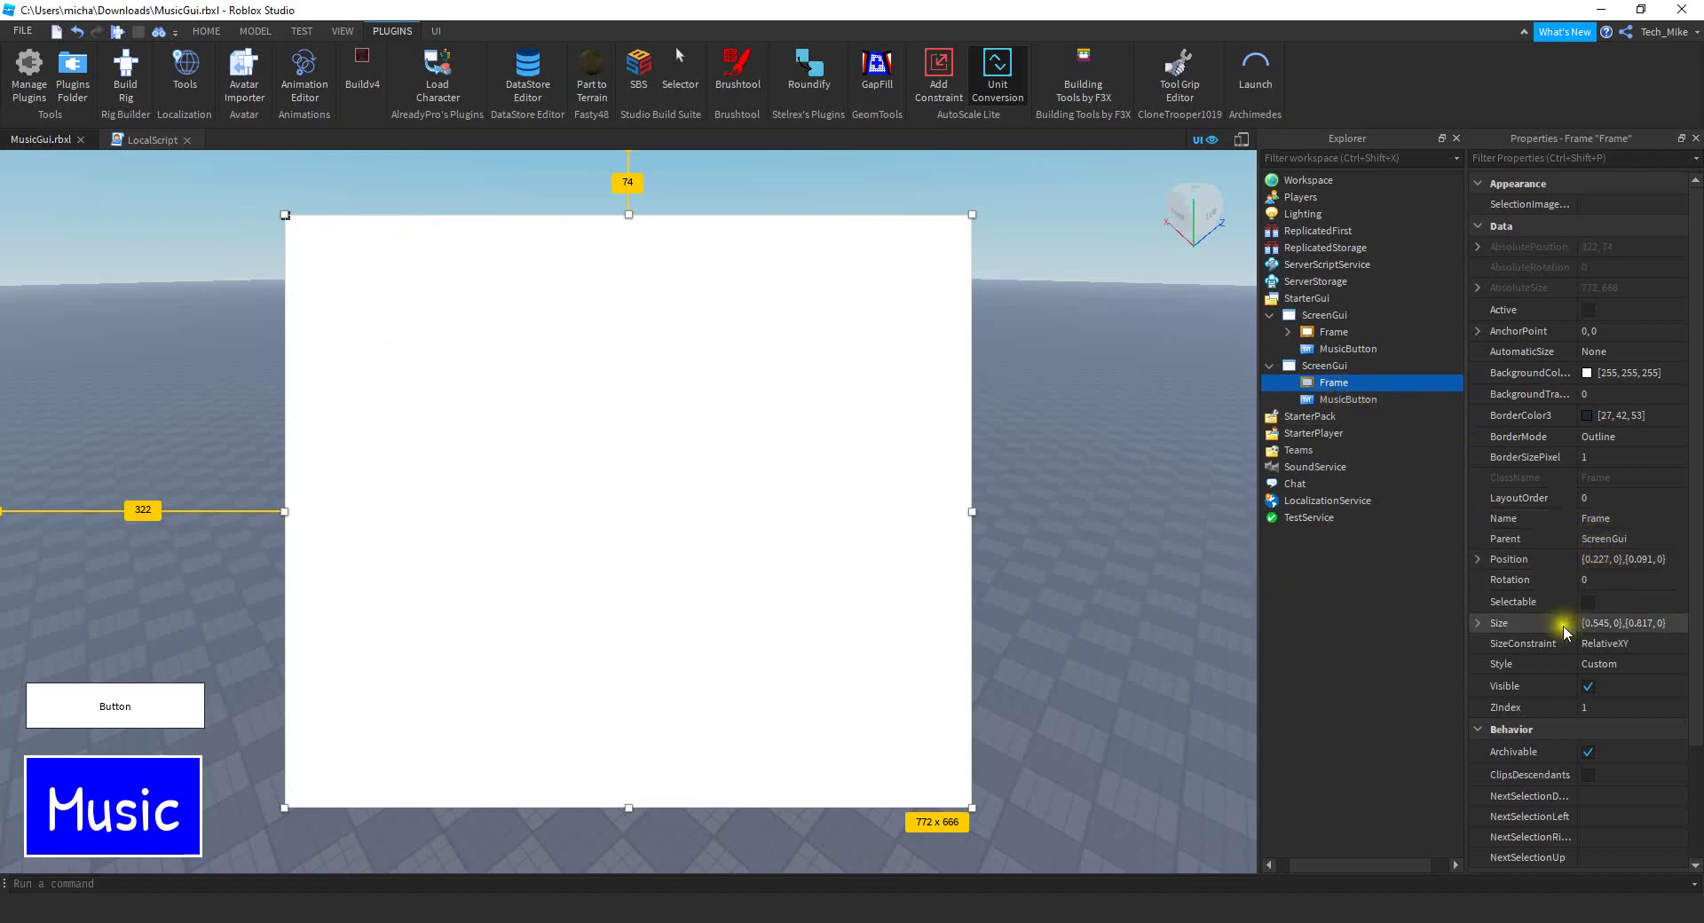
click(1615, 667)
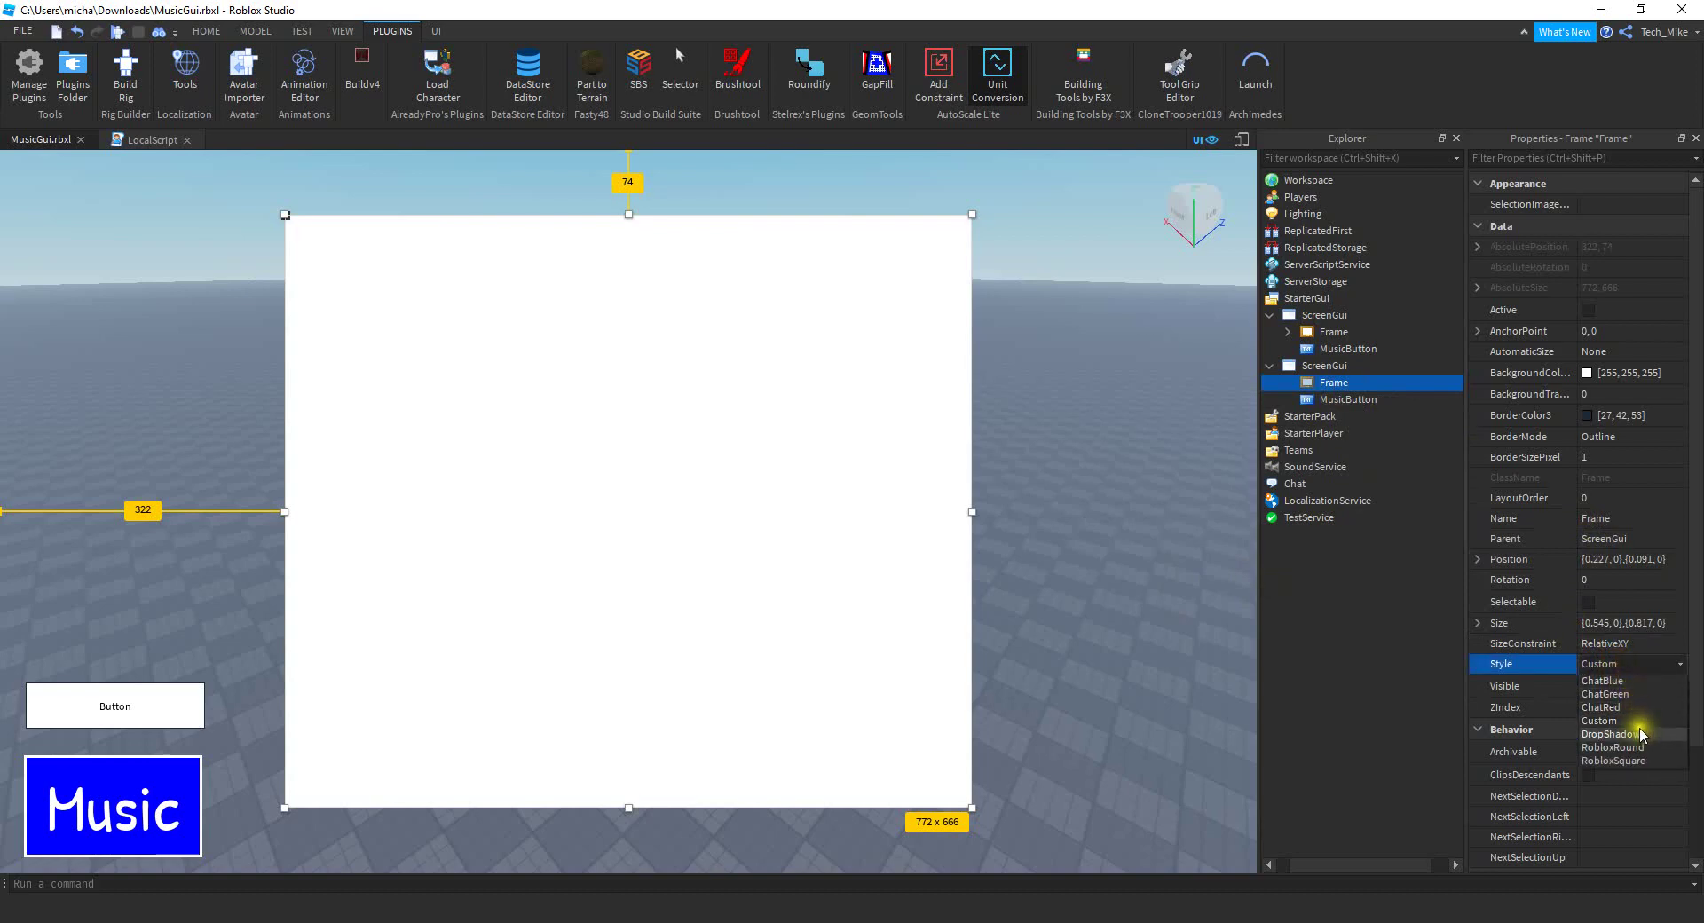
click(1639, 741)
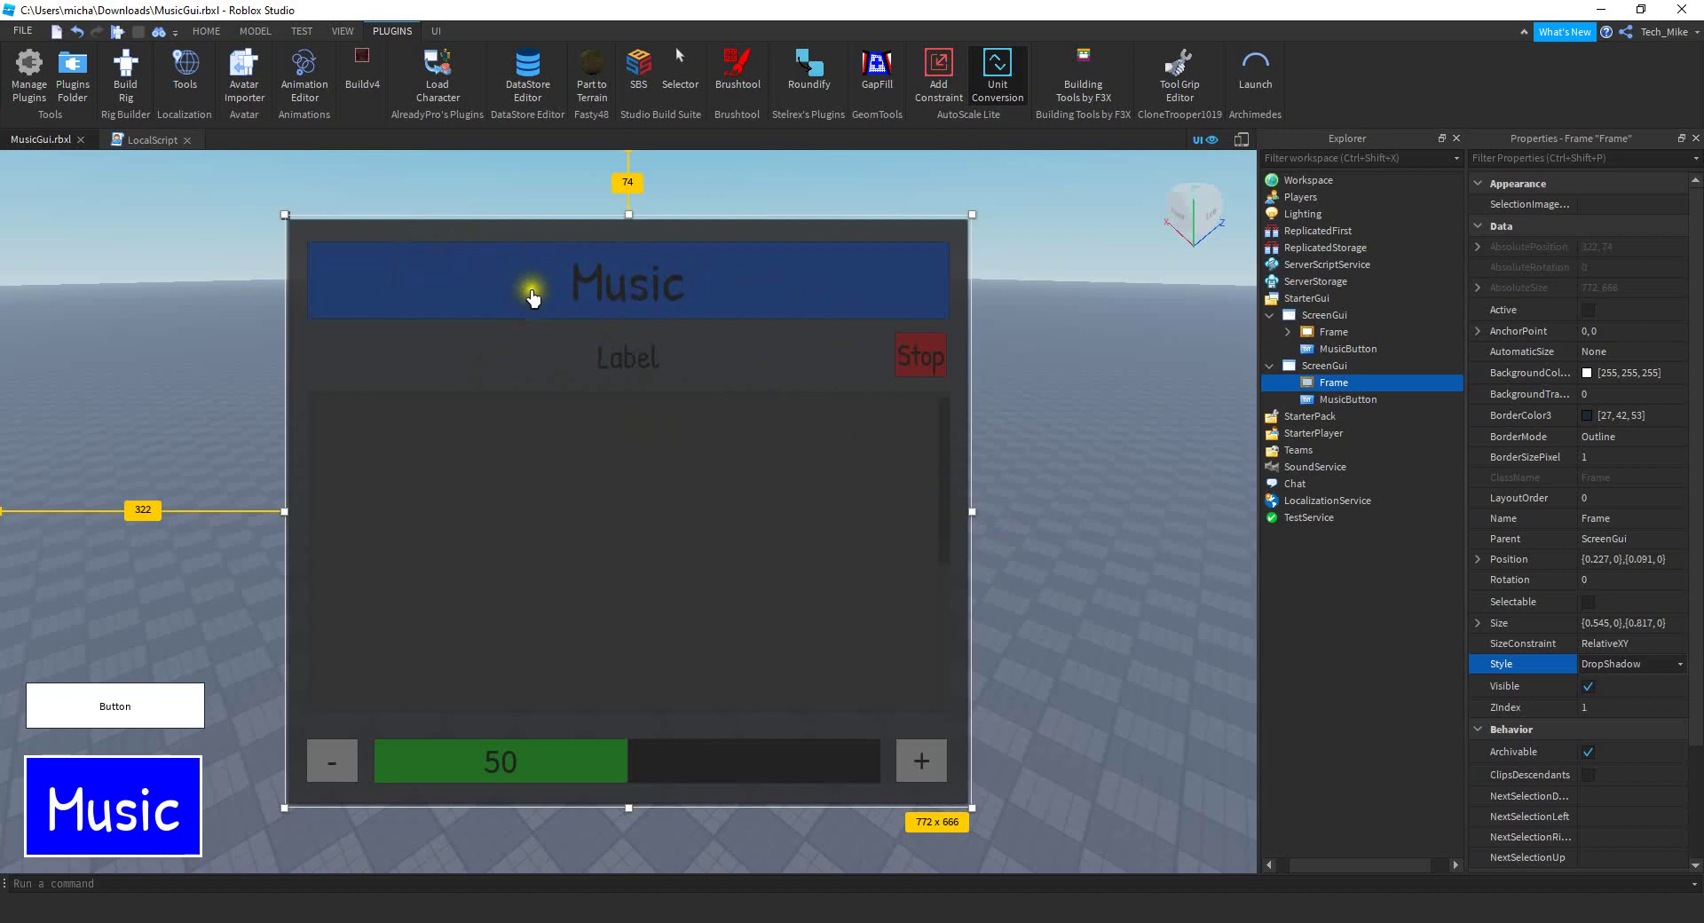
Insert a TextLabel into the new Frame and rename it Title
click(1375, 384)
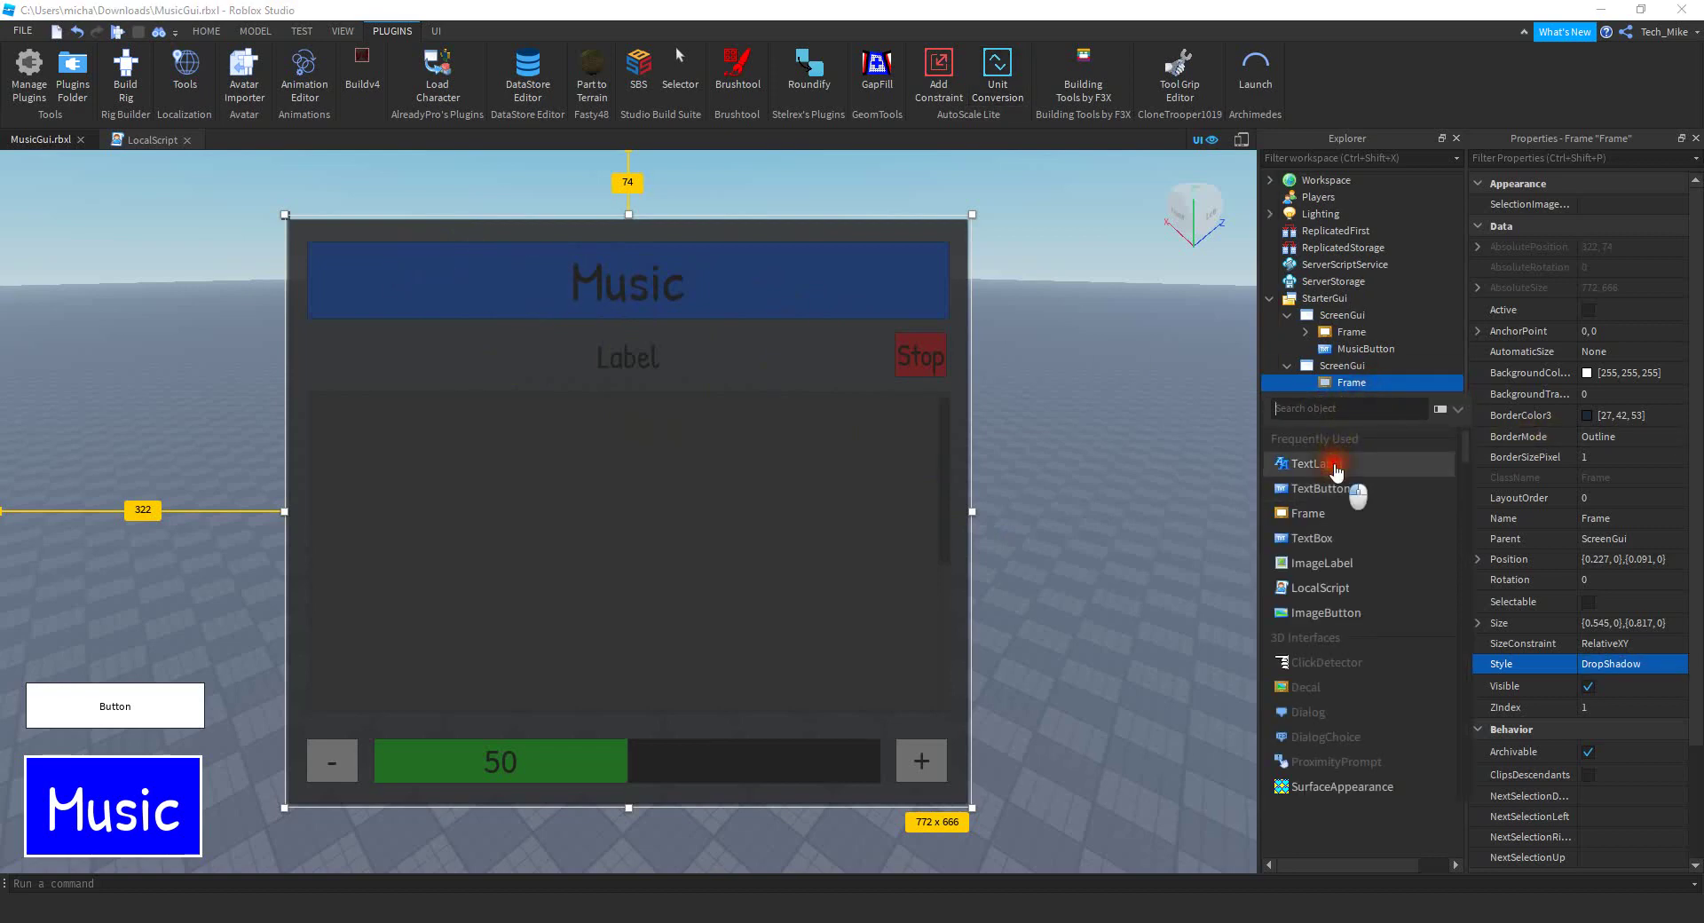
click(1316, 463)
right_click(1356, 548)
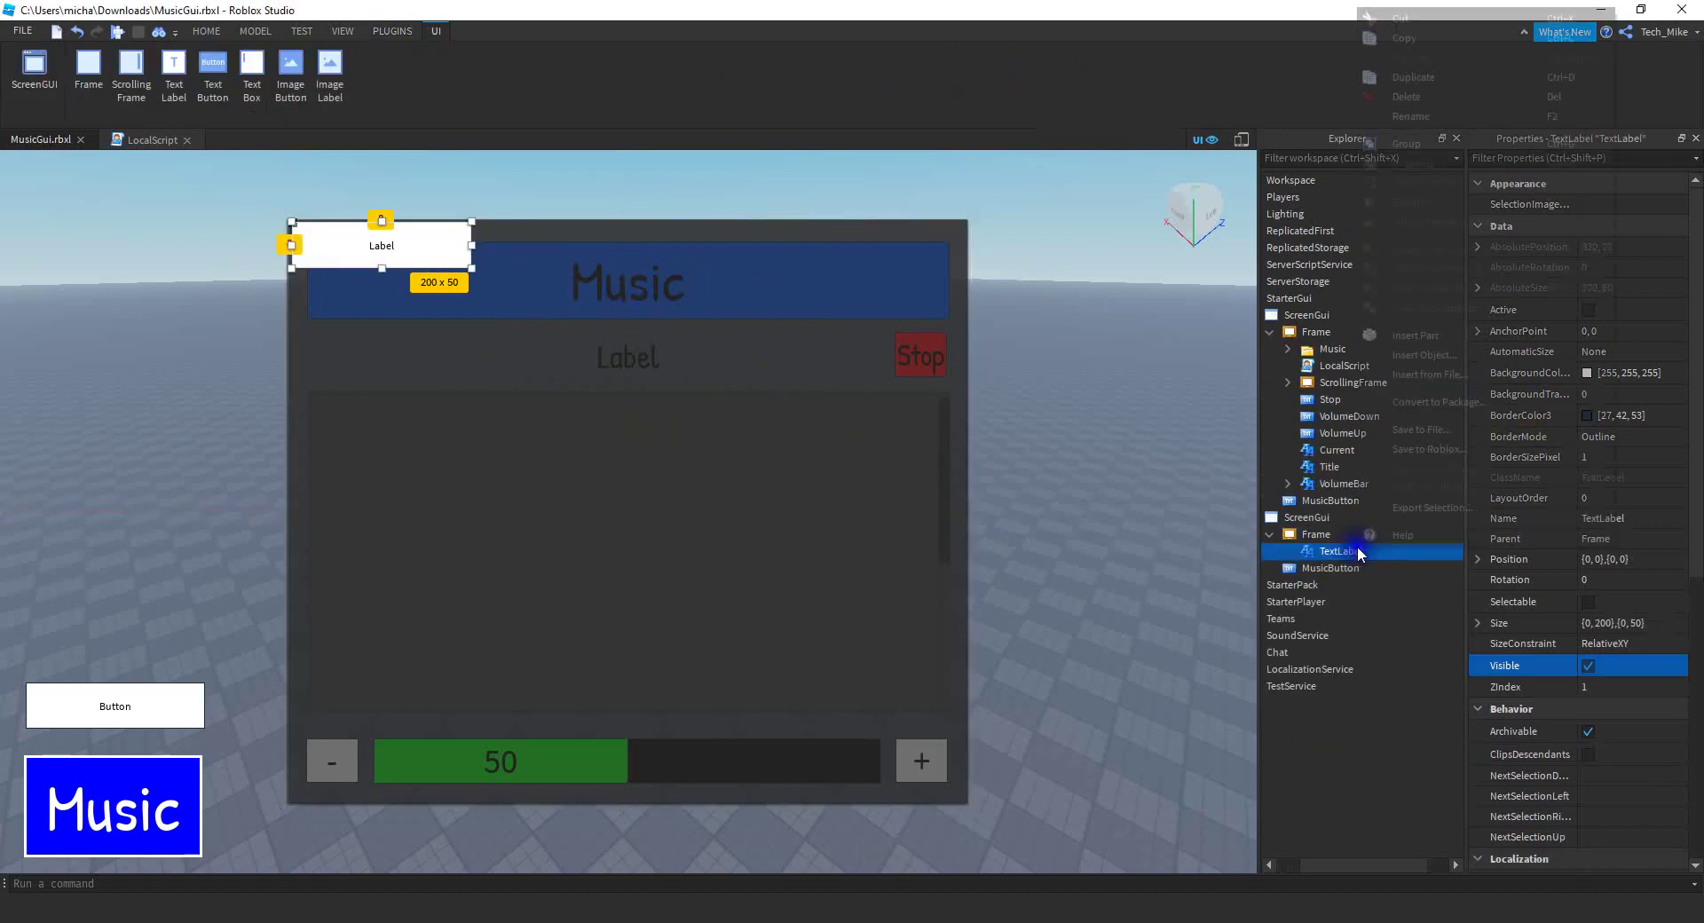
click(1397, 119)
text(Title)
key(Return)
Convert the Title label's size to Scale and stretch it into a header about 703 x 86 along the frame's upper edge
click(384, 262)
click(392, 31)
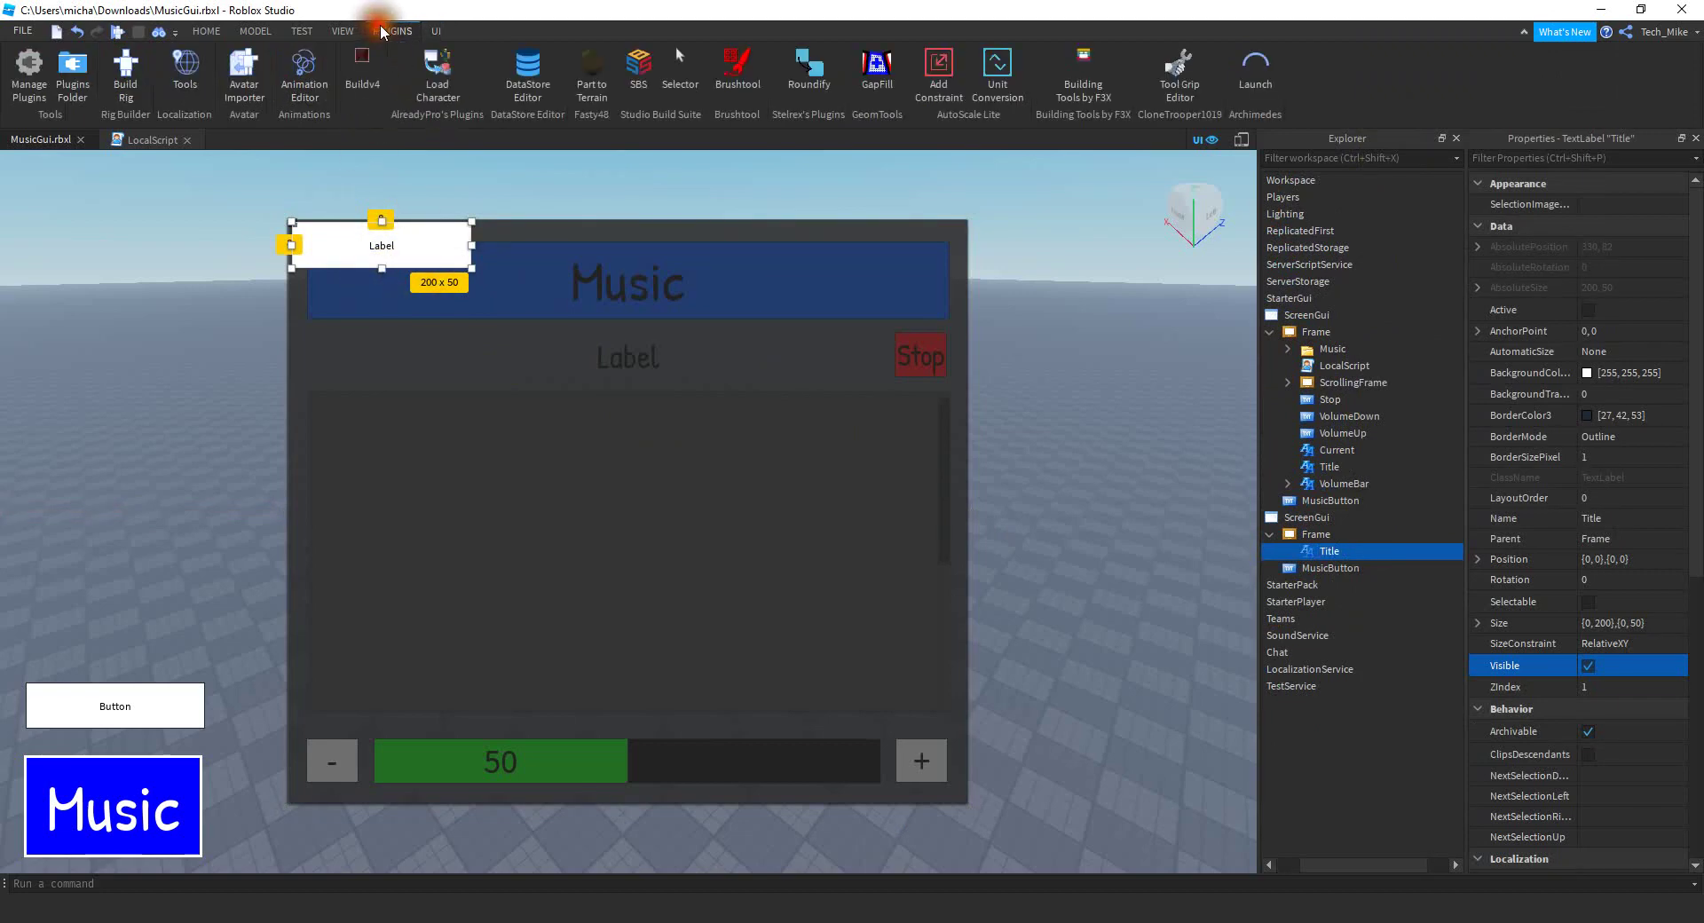
click(997, 71)
click(379, 303)
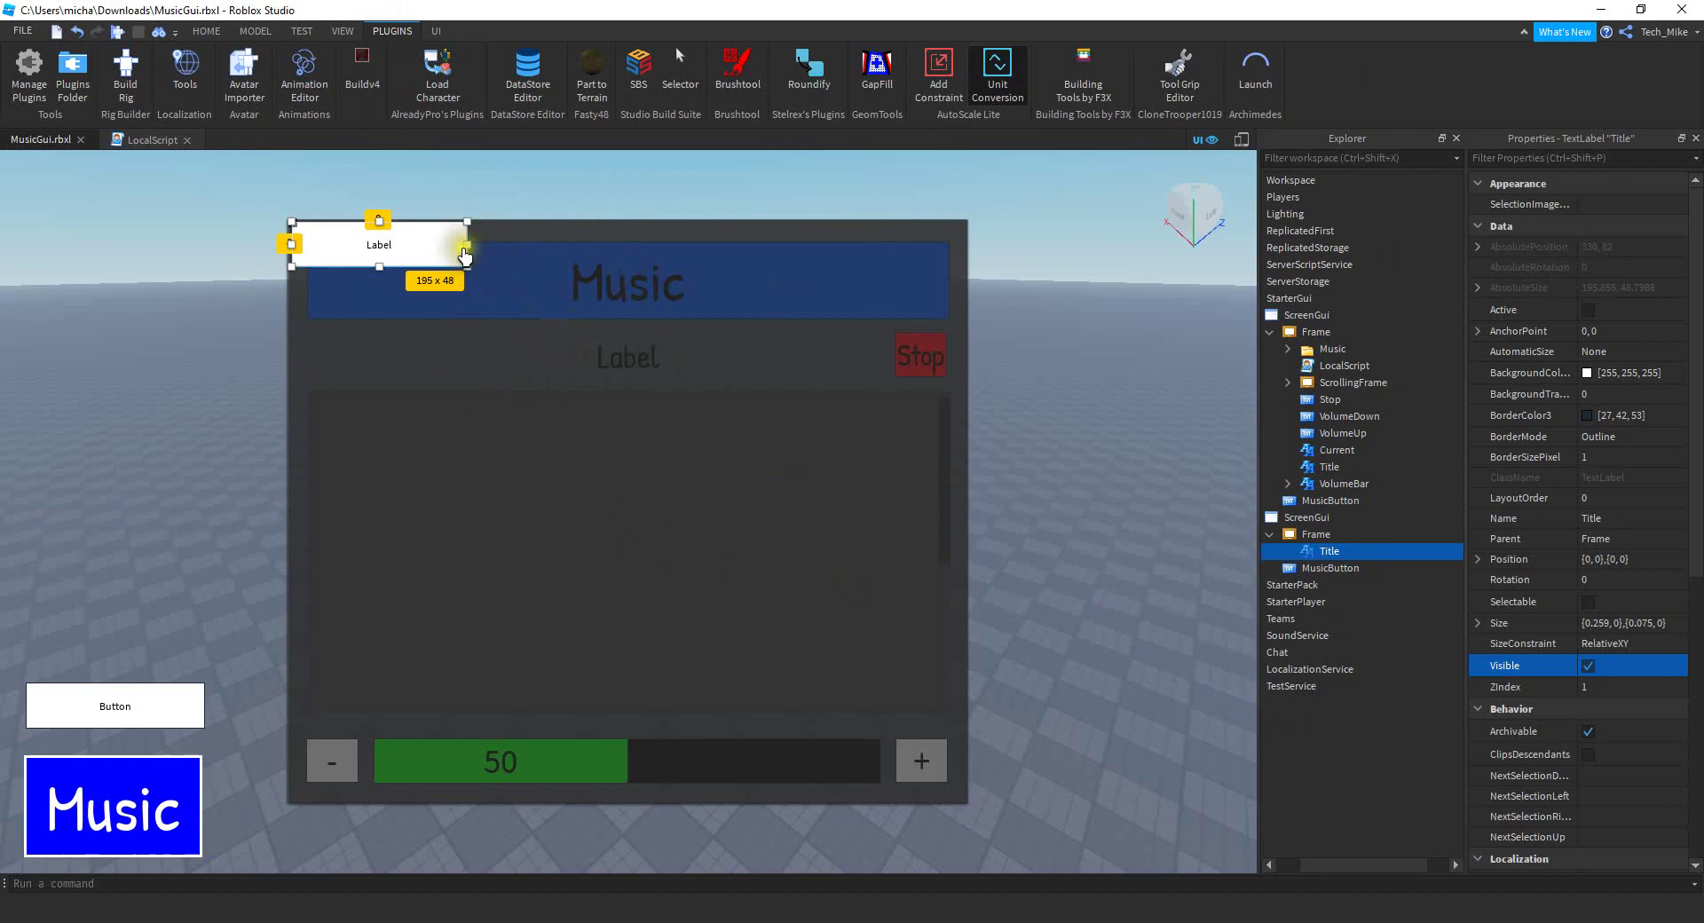
drag(467, 267, 925, 307)
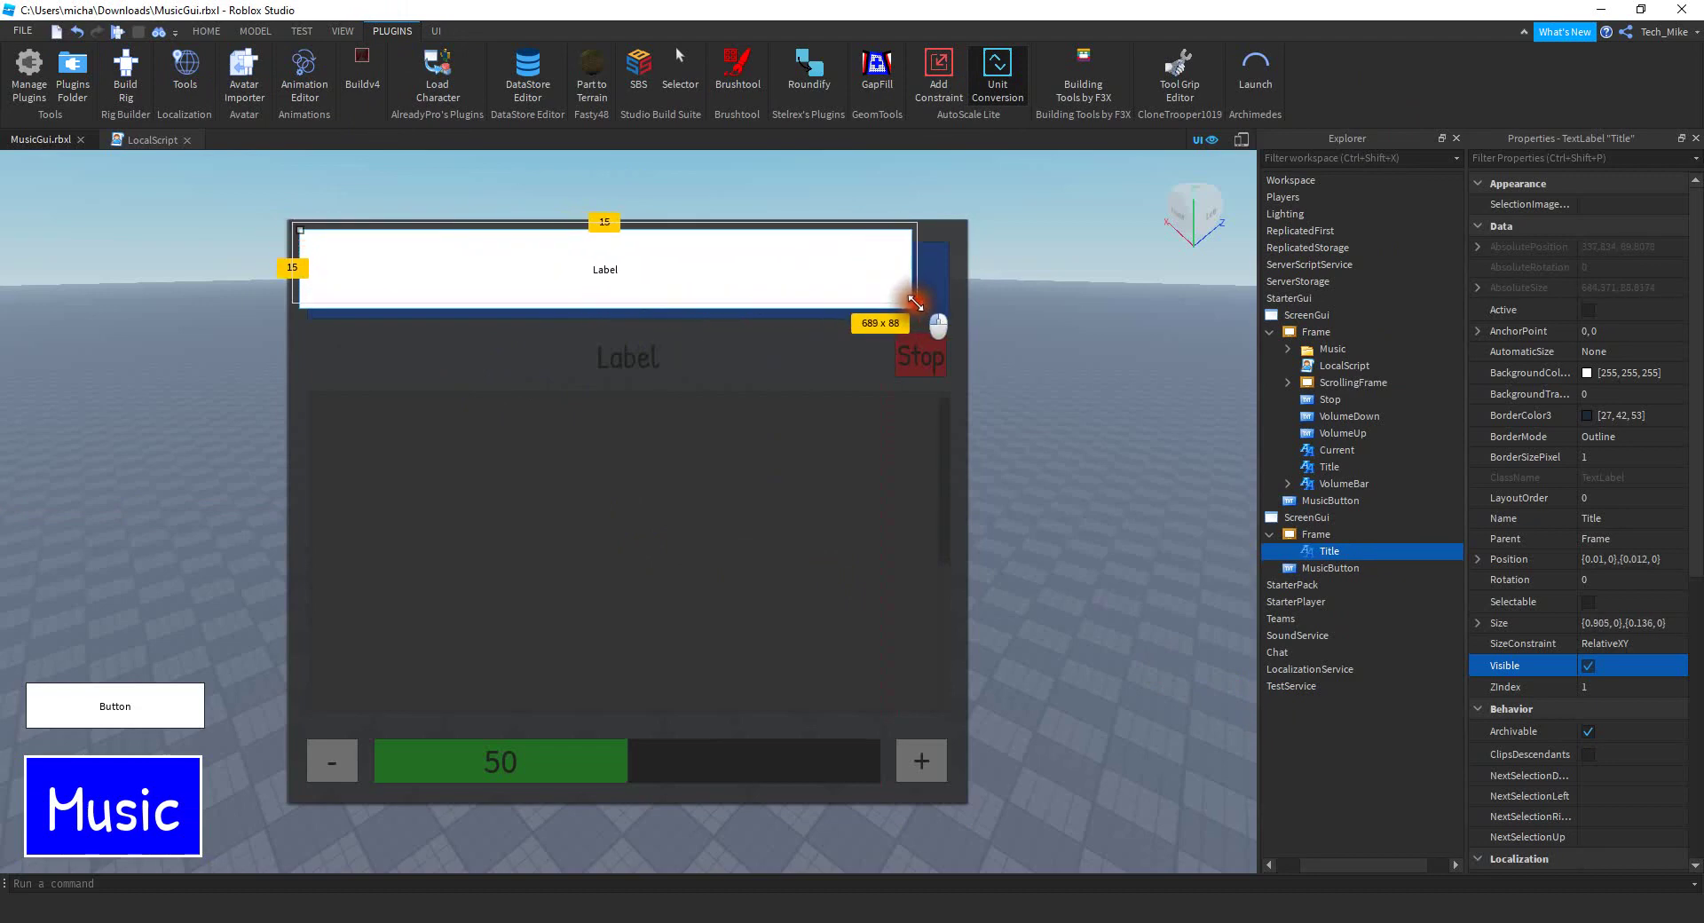
drag(575, 301, 589, 316)
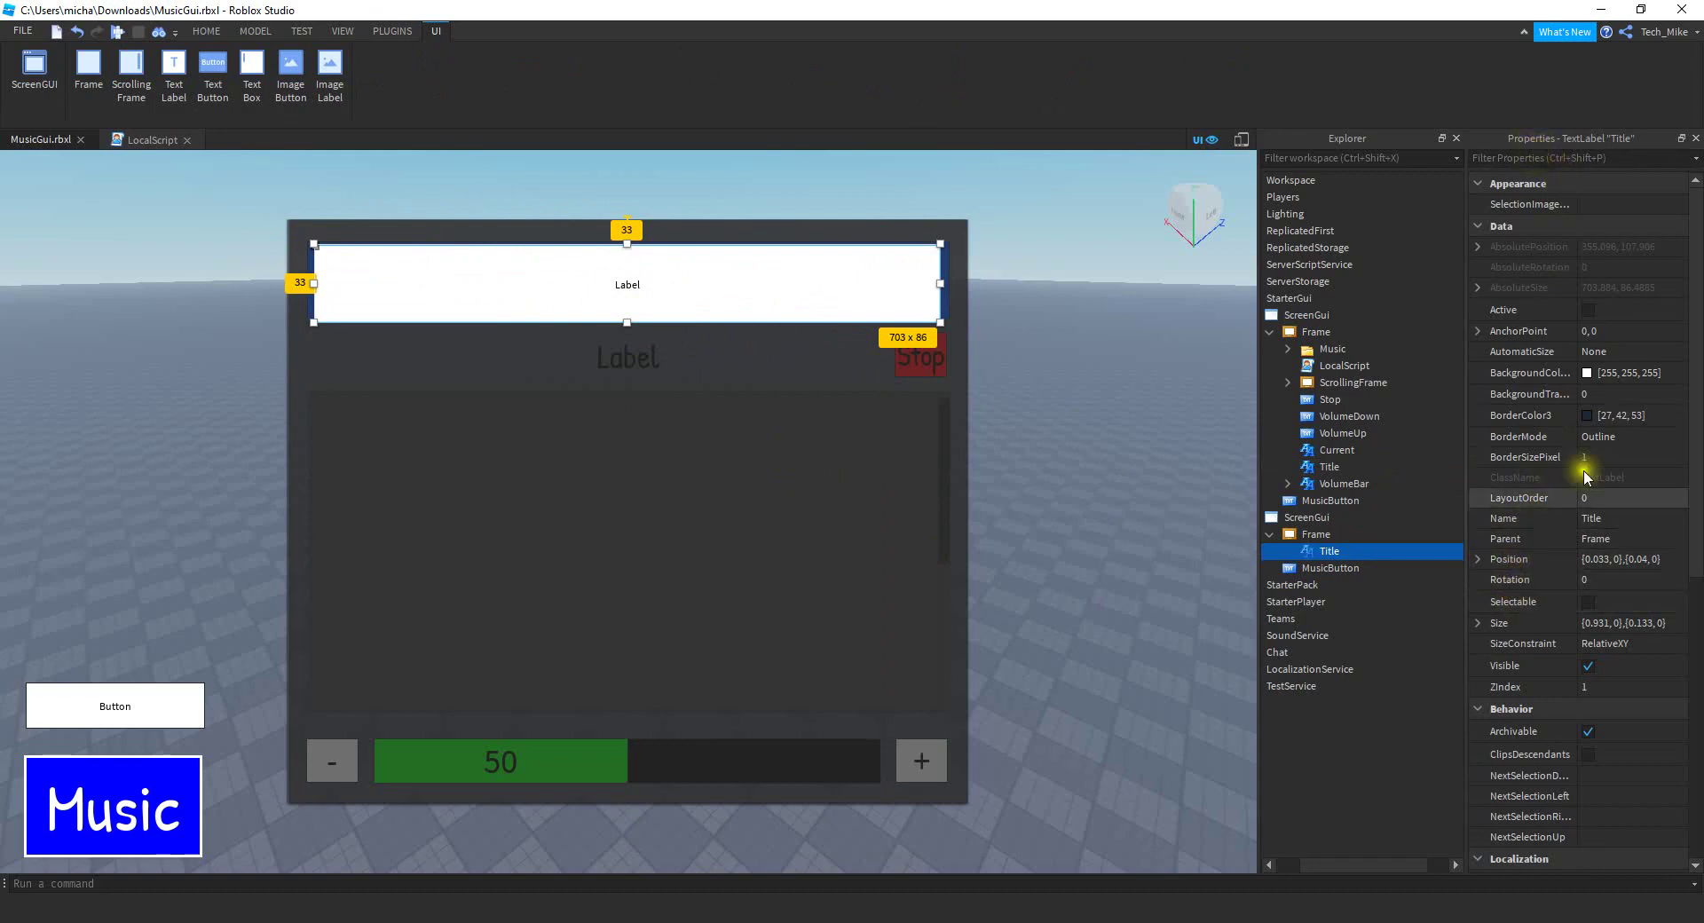
Set the Title label's horizontal size scale to 0.95
click(1601, 622)
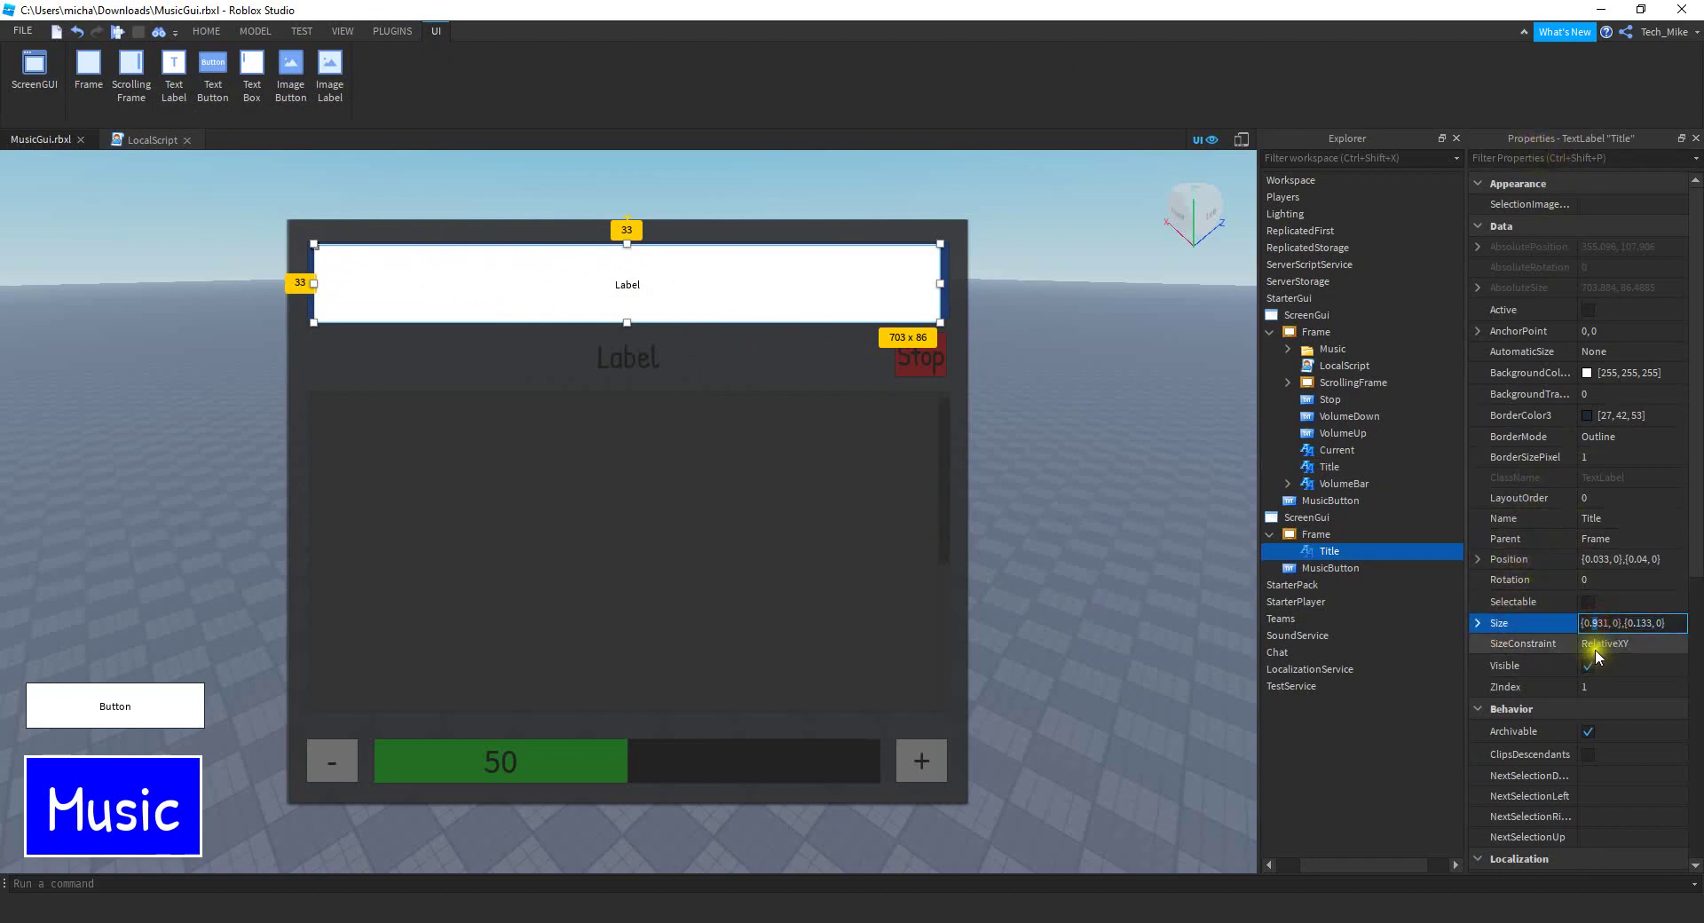
key(Delete)
key(BackSpace)
text(5)
key(Return)
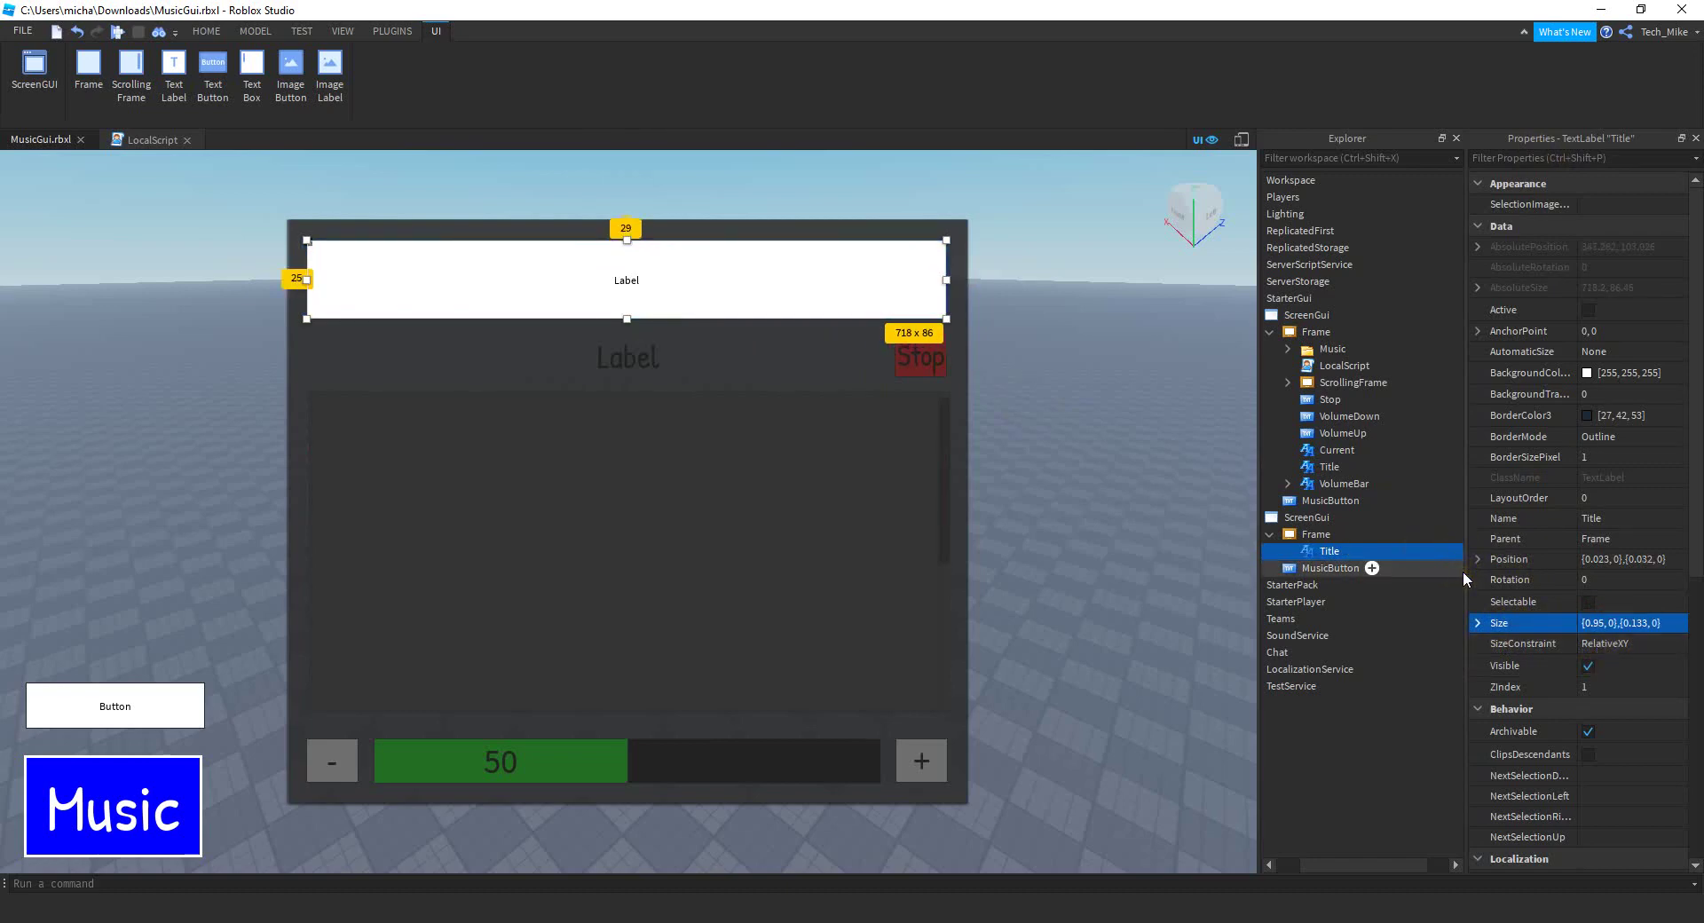
Change the Title label's background color to light blue from the basic colors
click(1322, 551)
click(1585, 372)
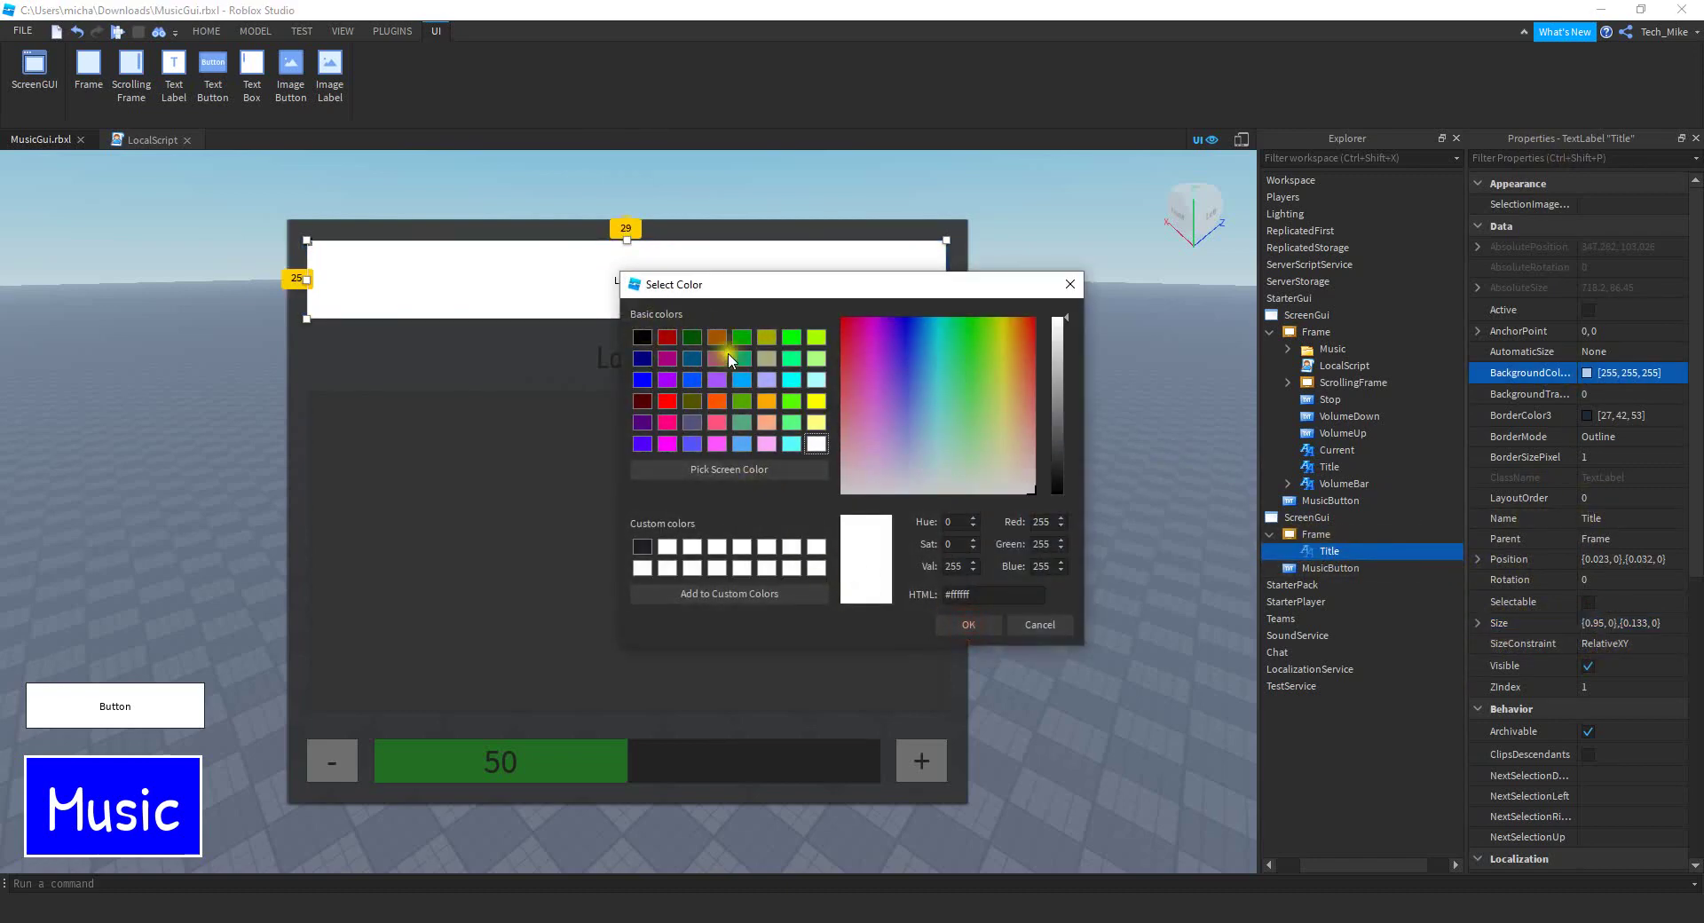
click(741, 379)
click(970, 625)
Set the Title label's text to "Music" and enable TextScaled
scroll(1551, 647, down, 8)
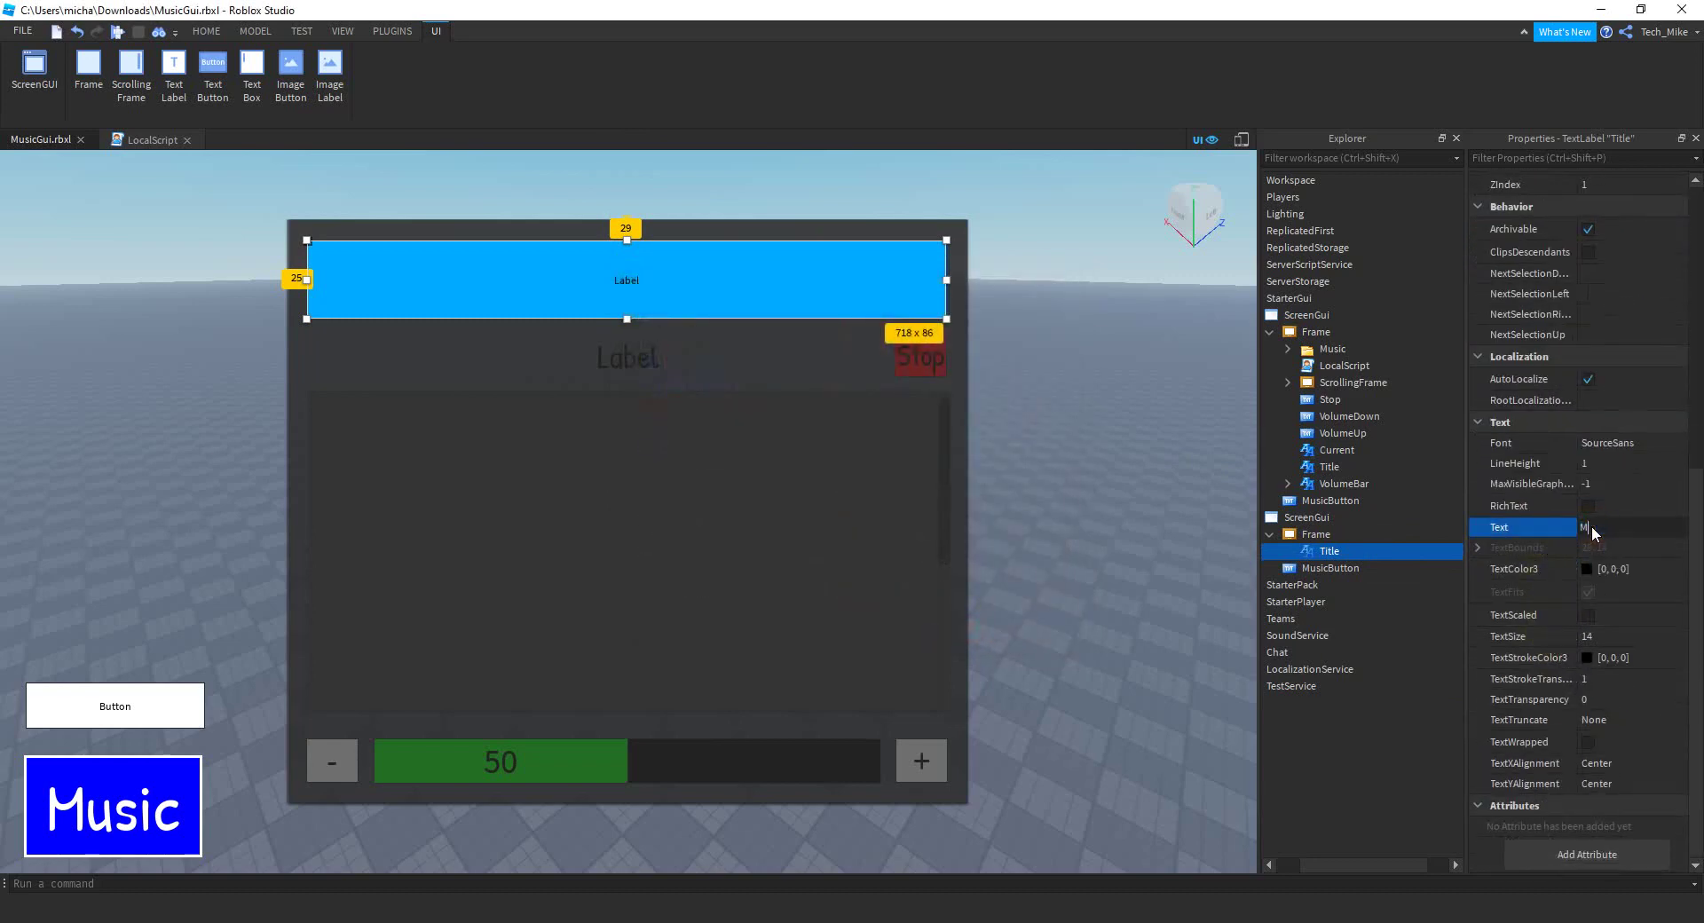
click(1589, 616)
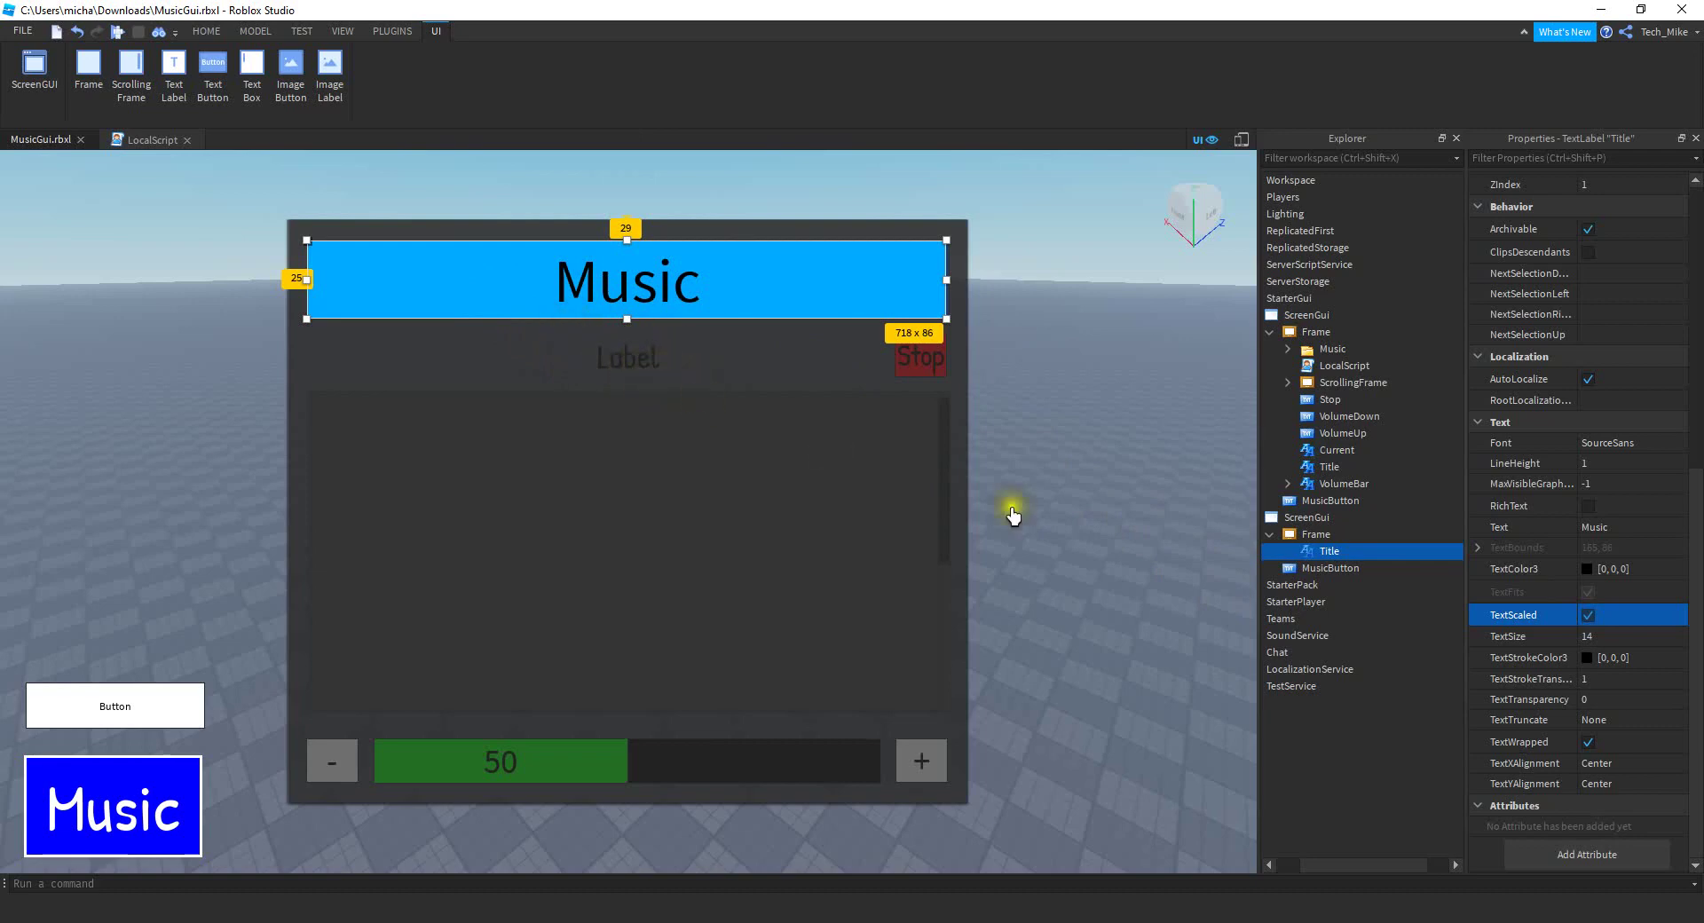
Add a TextLabel to the new ScreenGui's Frame and convert its size to Scale
click(1344, 534)
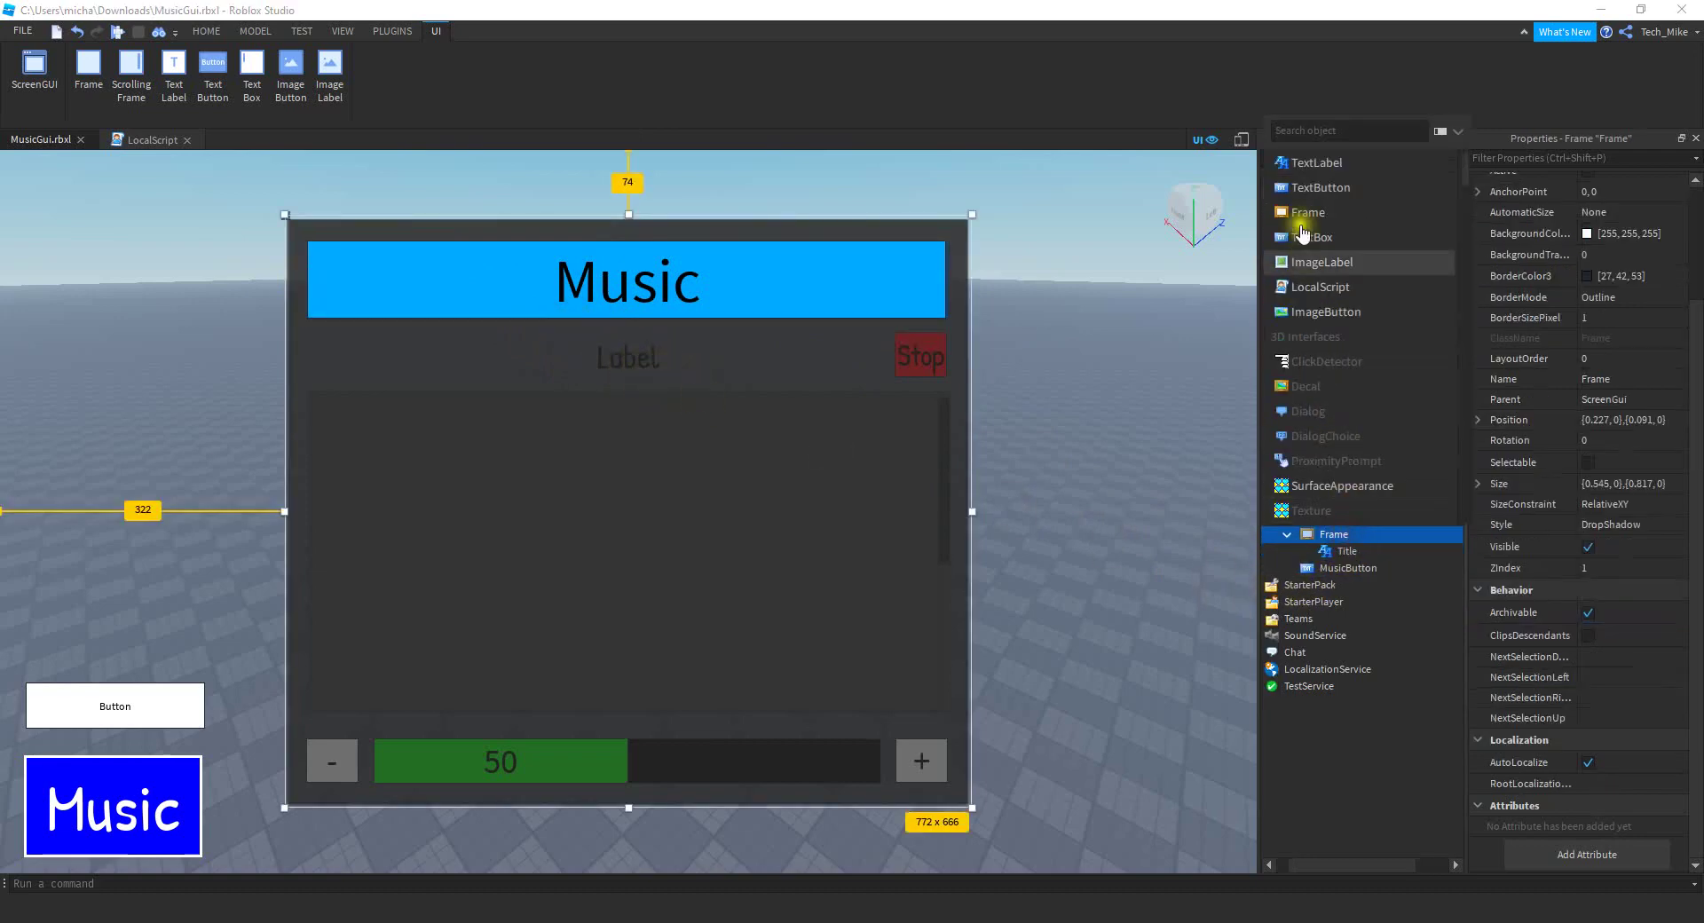
click(1315, 164)
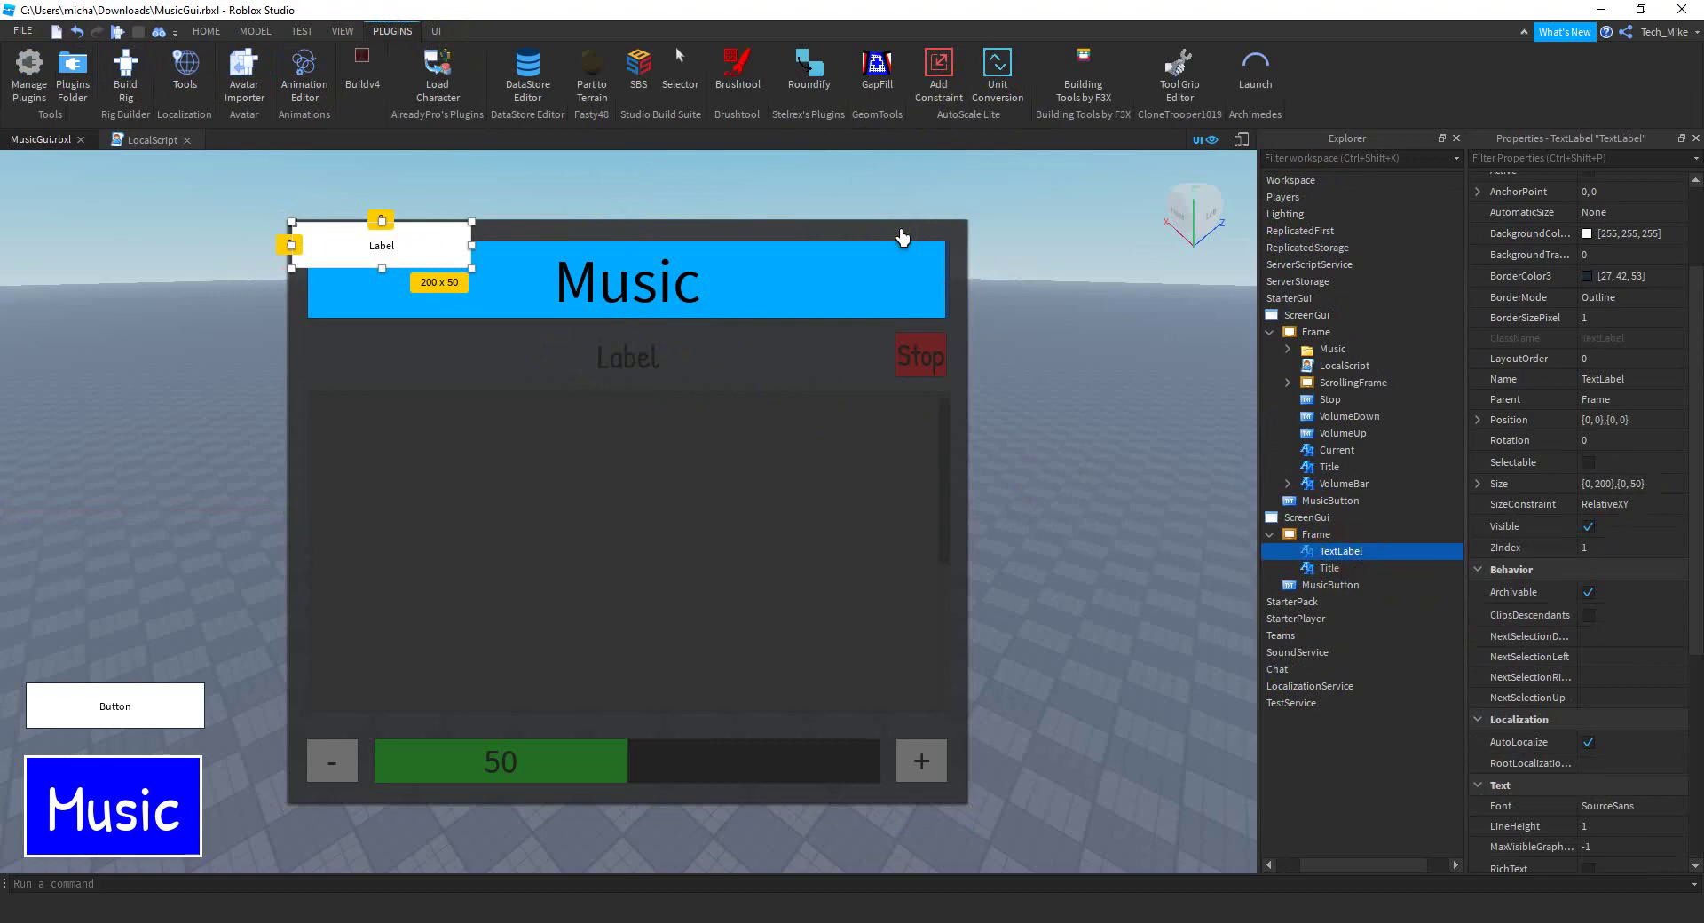
click(992, 84)
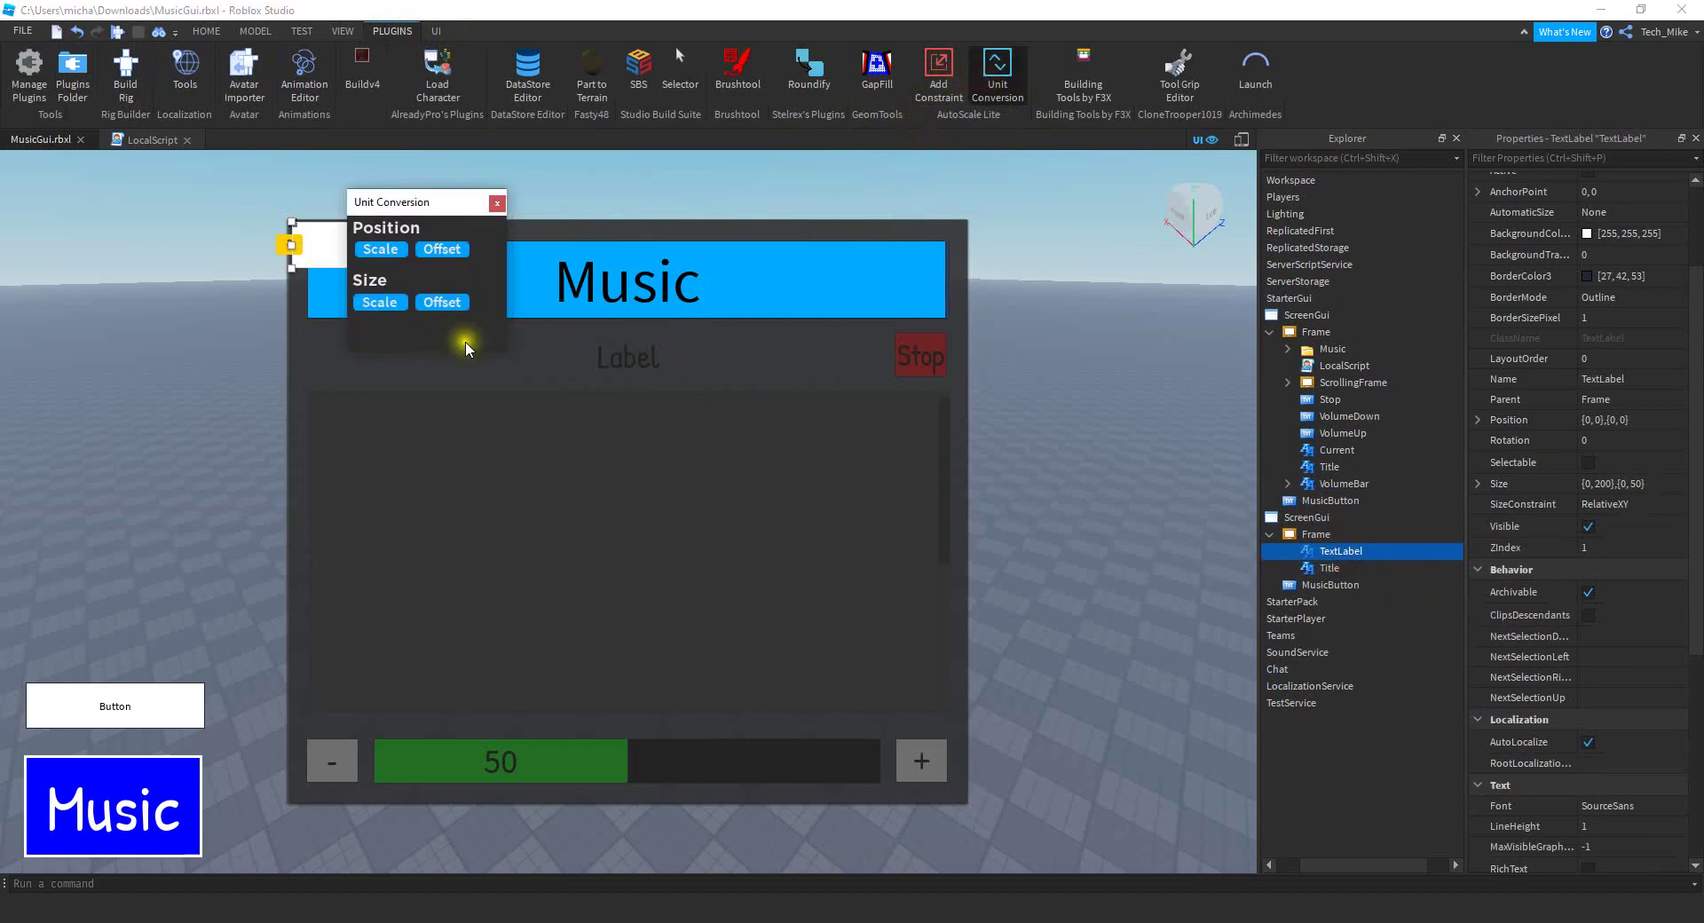
click(373, 304)
Rename the new TextLabel as Current
right_click(1336, 551)
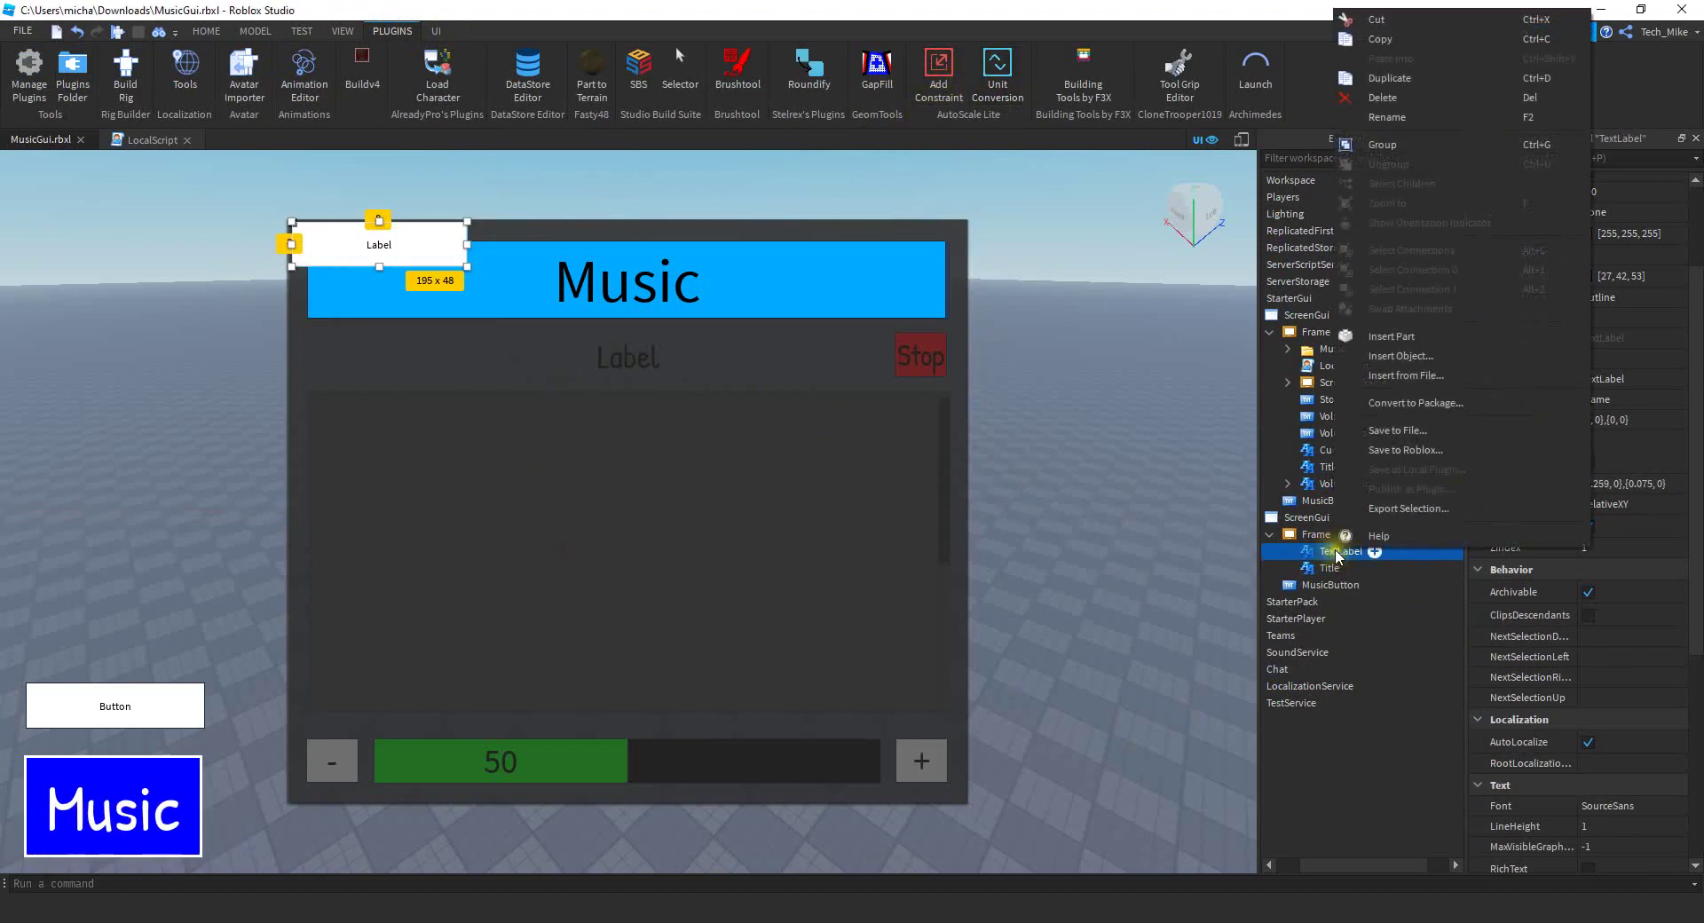
click(1382, 119)
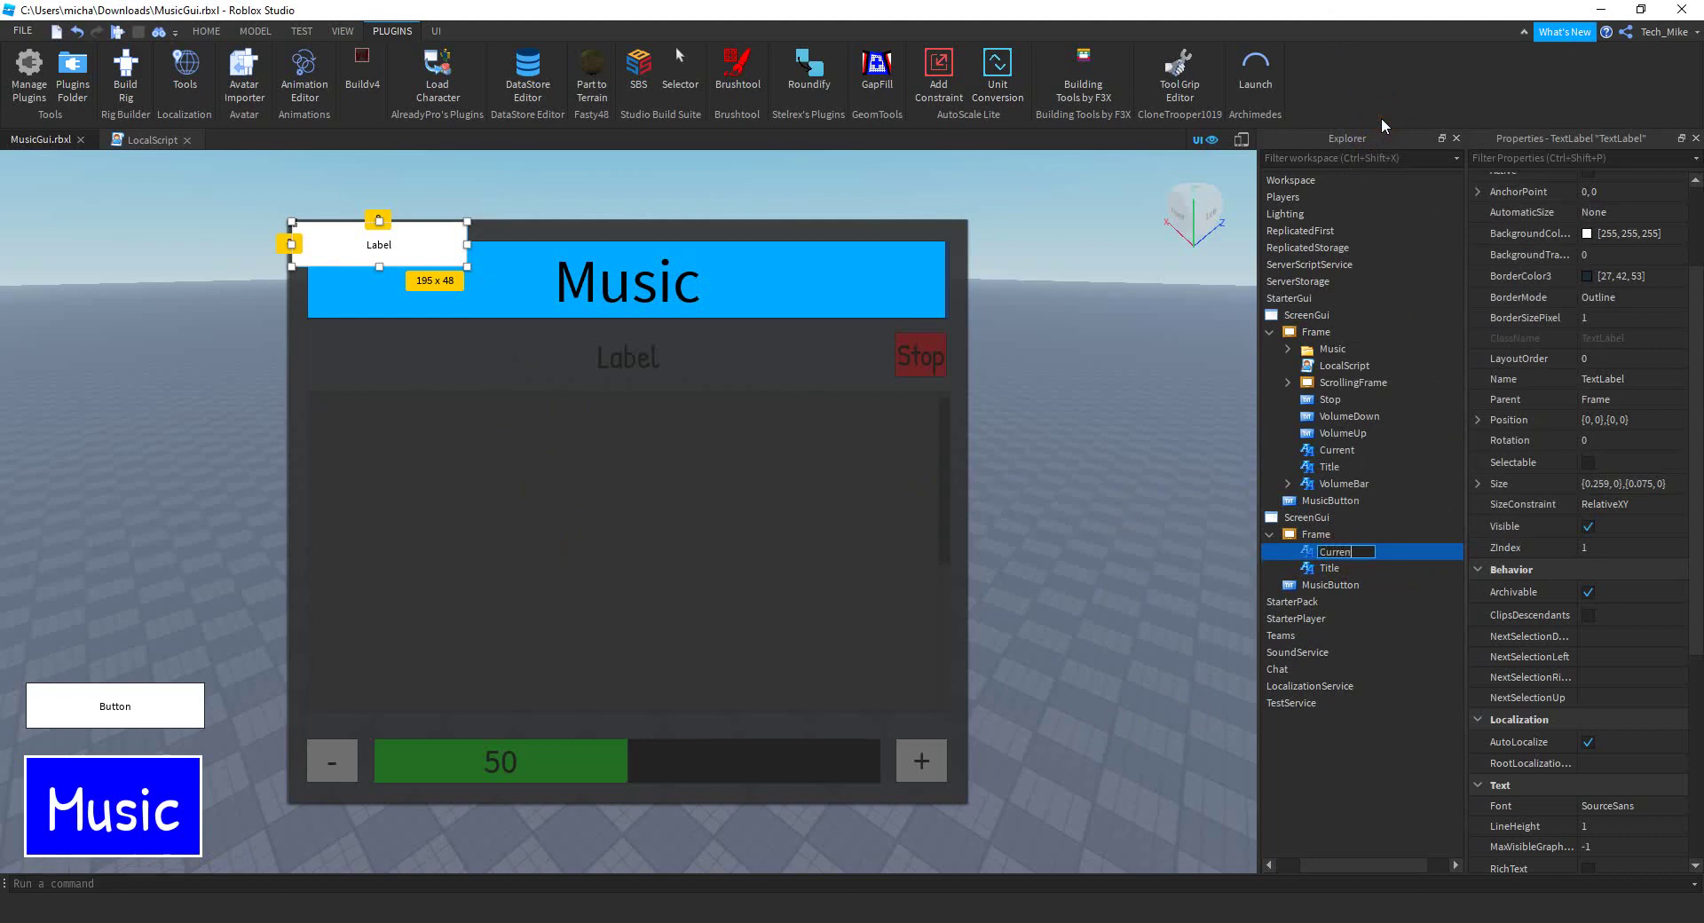
key(Return)
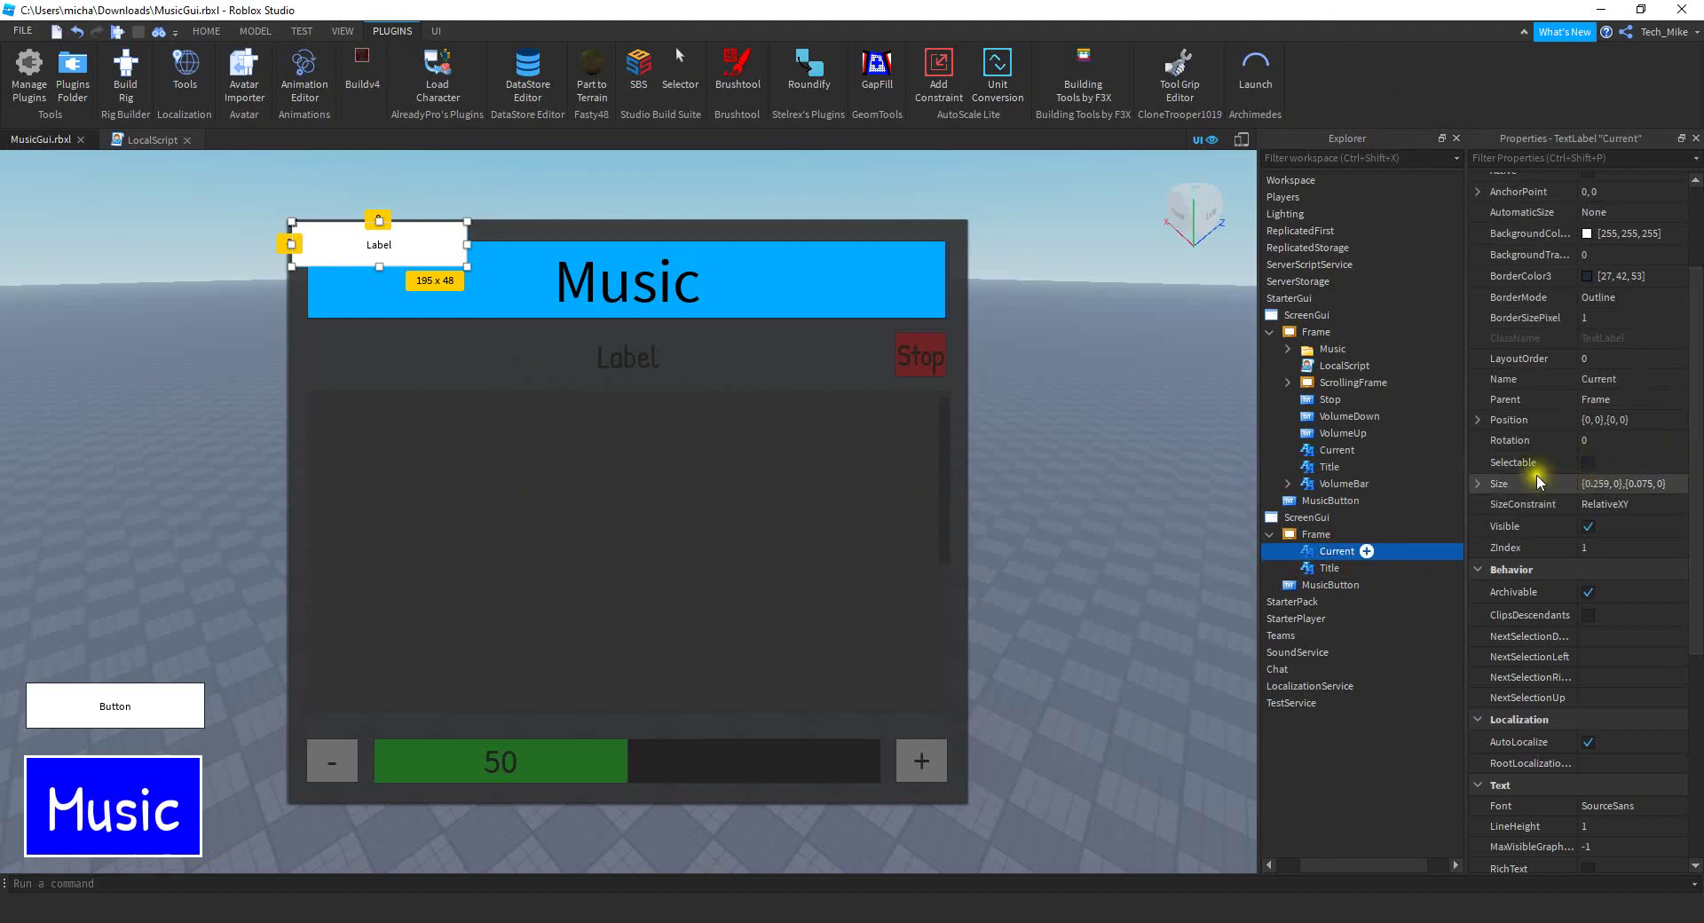
Place the Current label beneath the Music header, widening it to 0.95 scale and trimming it to about 627 x 47
click(1601, 484)
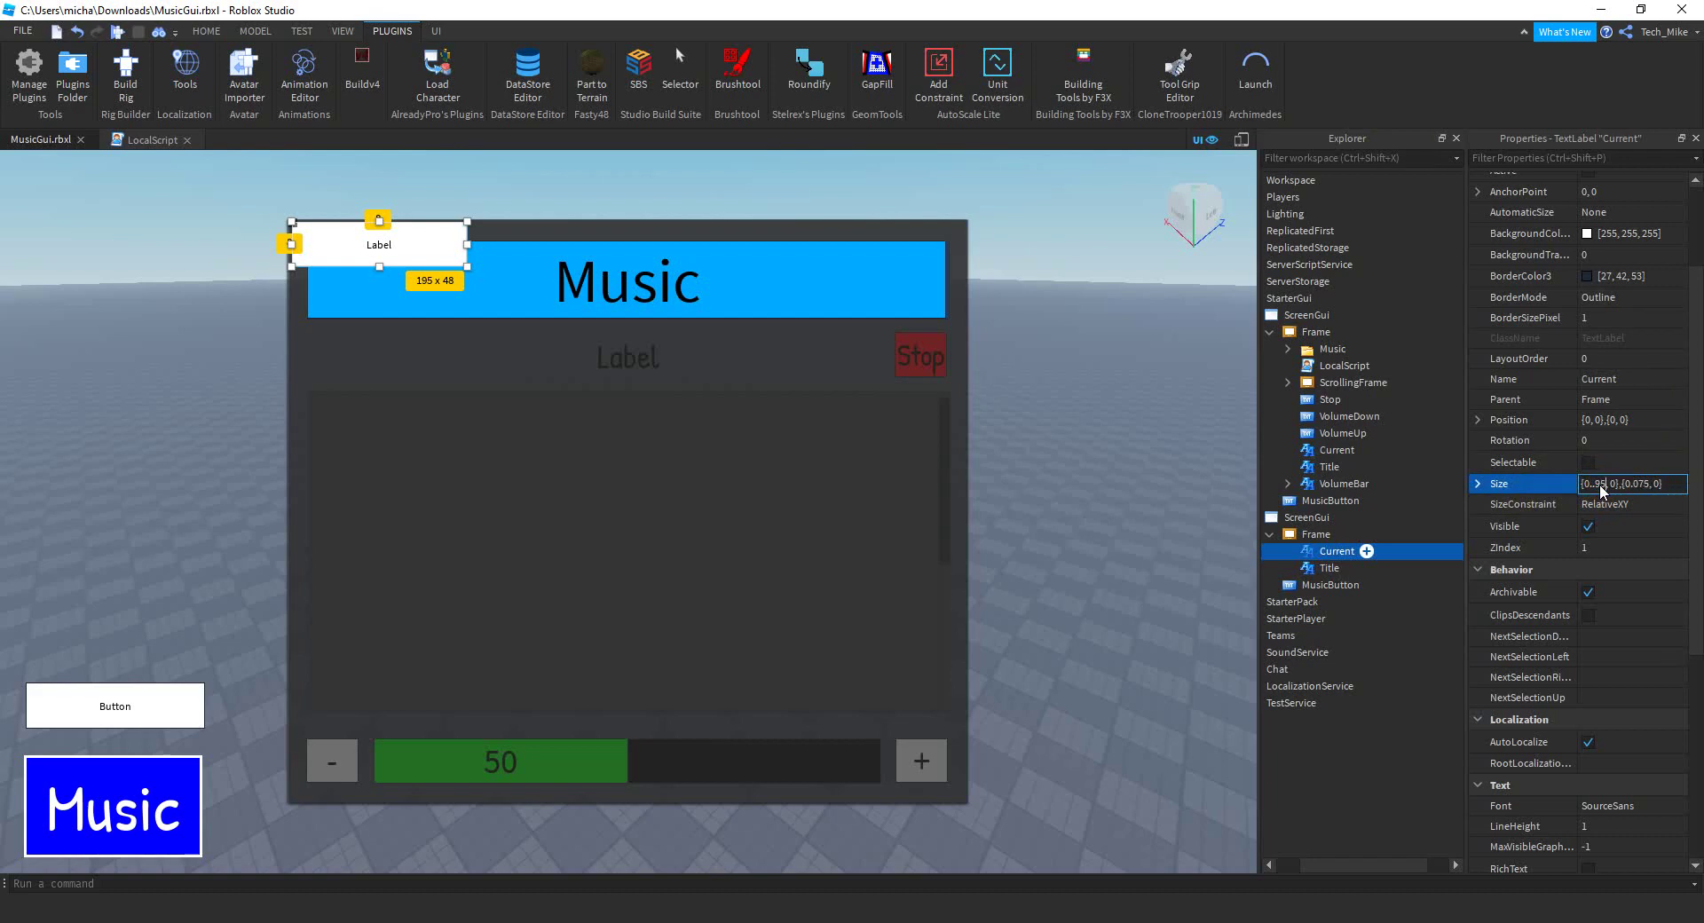
key(Return)
drag(701, 258, 708, 355)
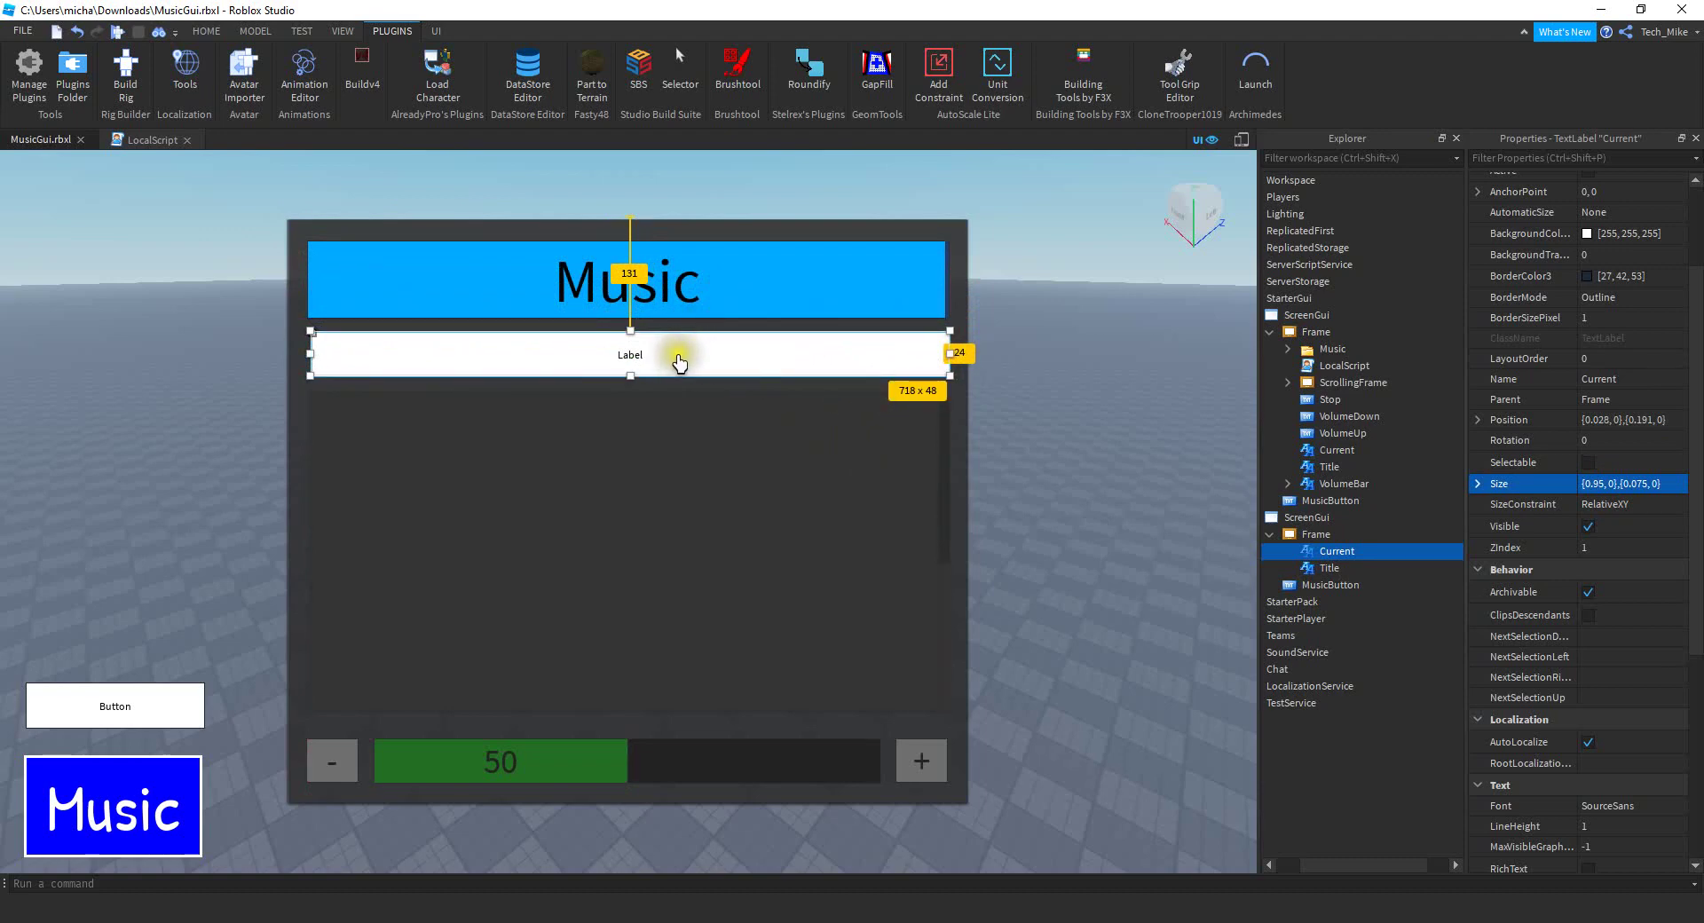
drag(948, 354, 876, 349)
drag(740, 362, 753, 369)
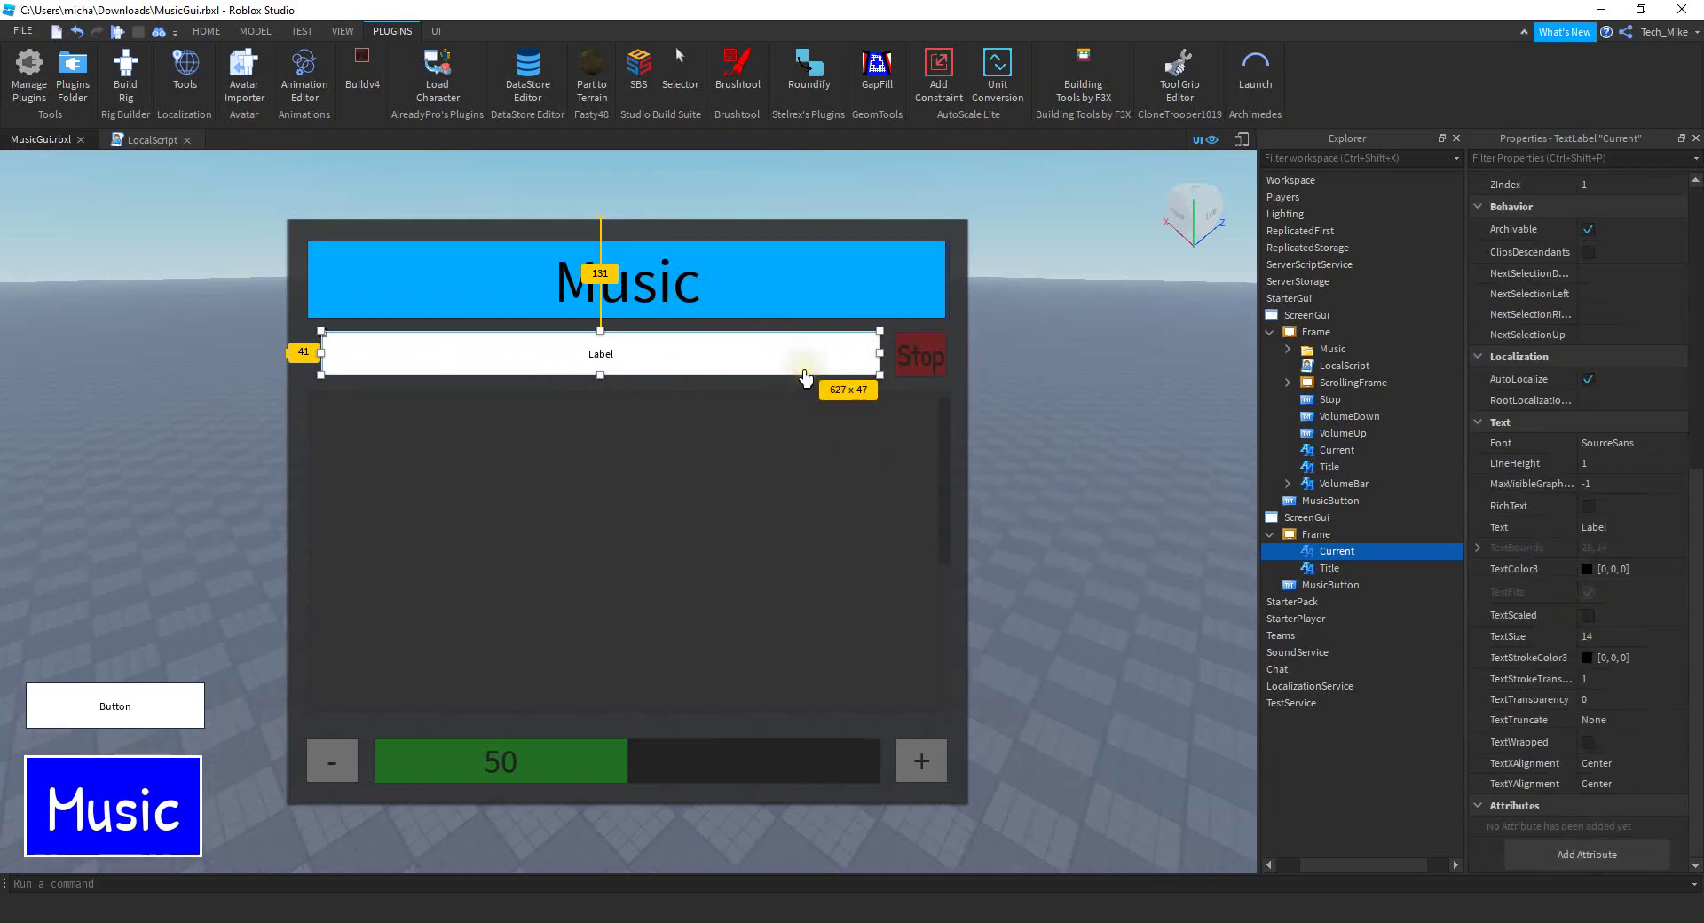
Set the Current label's BackgroundTransparency to 1 and enable TextScaled
scroll(1597, 514, up, 8)
click(1588, 395)
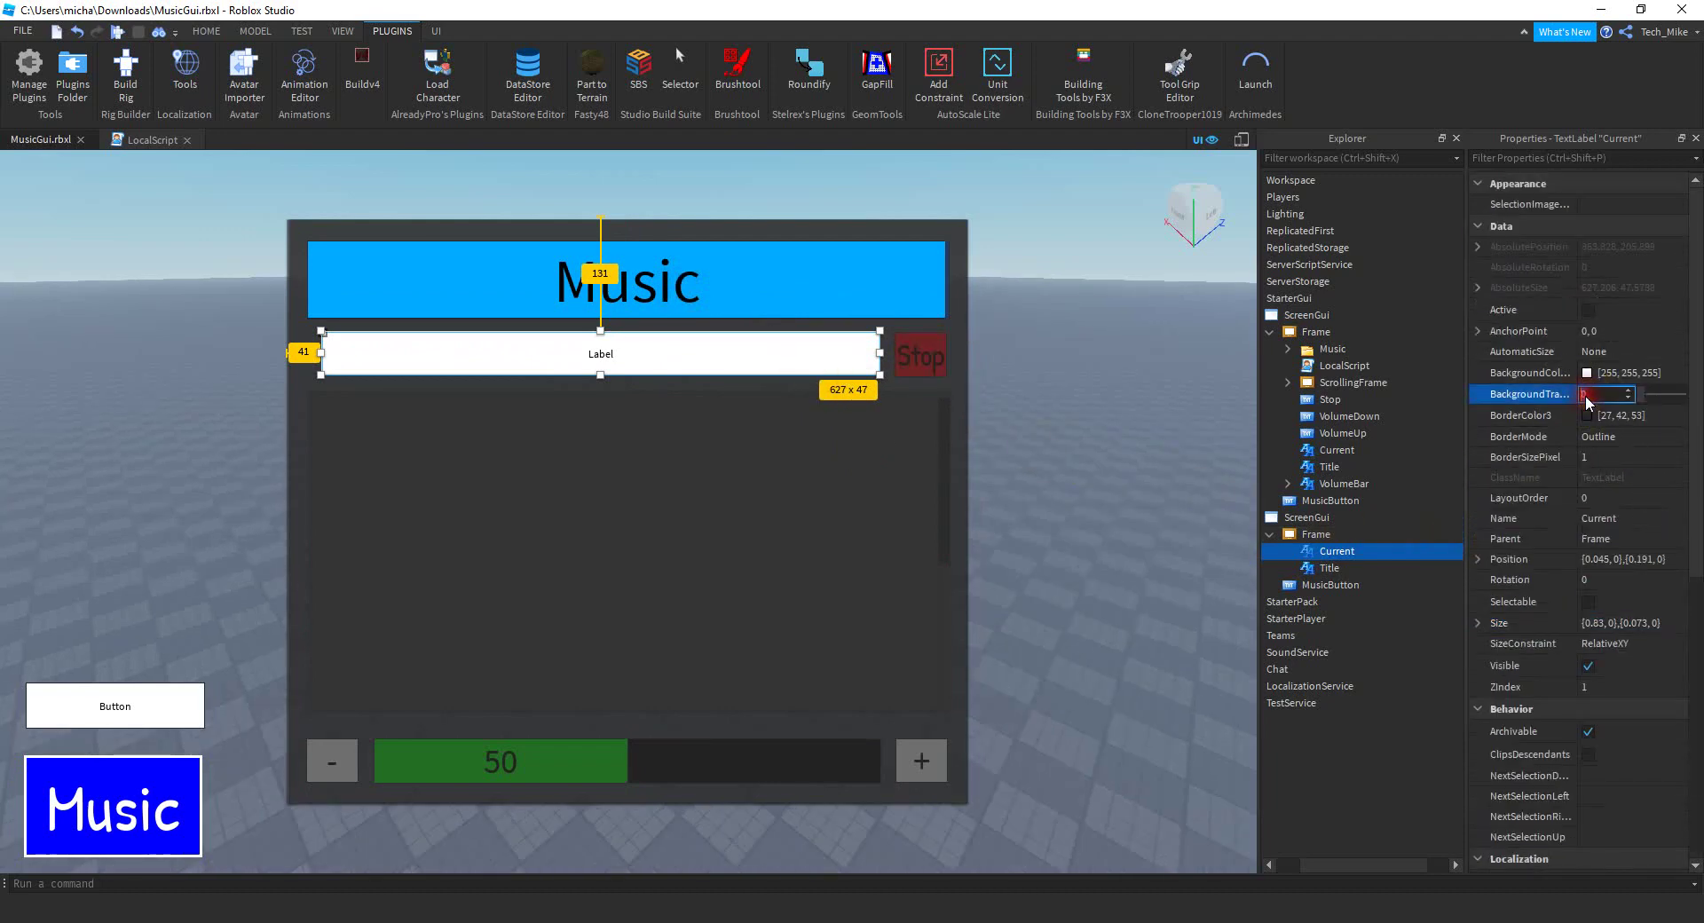
text(1)
key(Return)
scroll(1593, 577, down, 8)
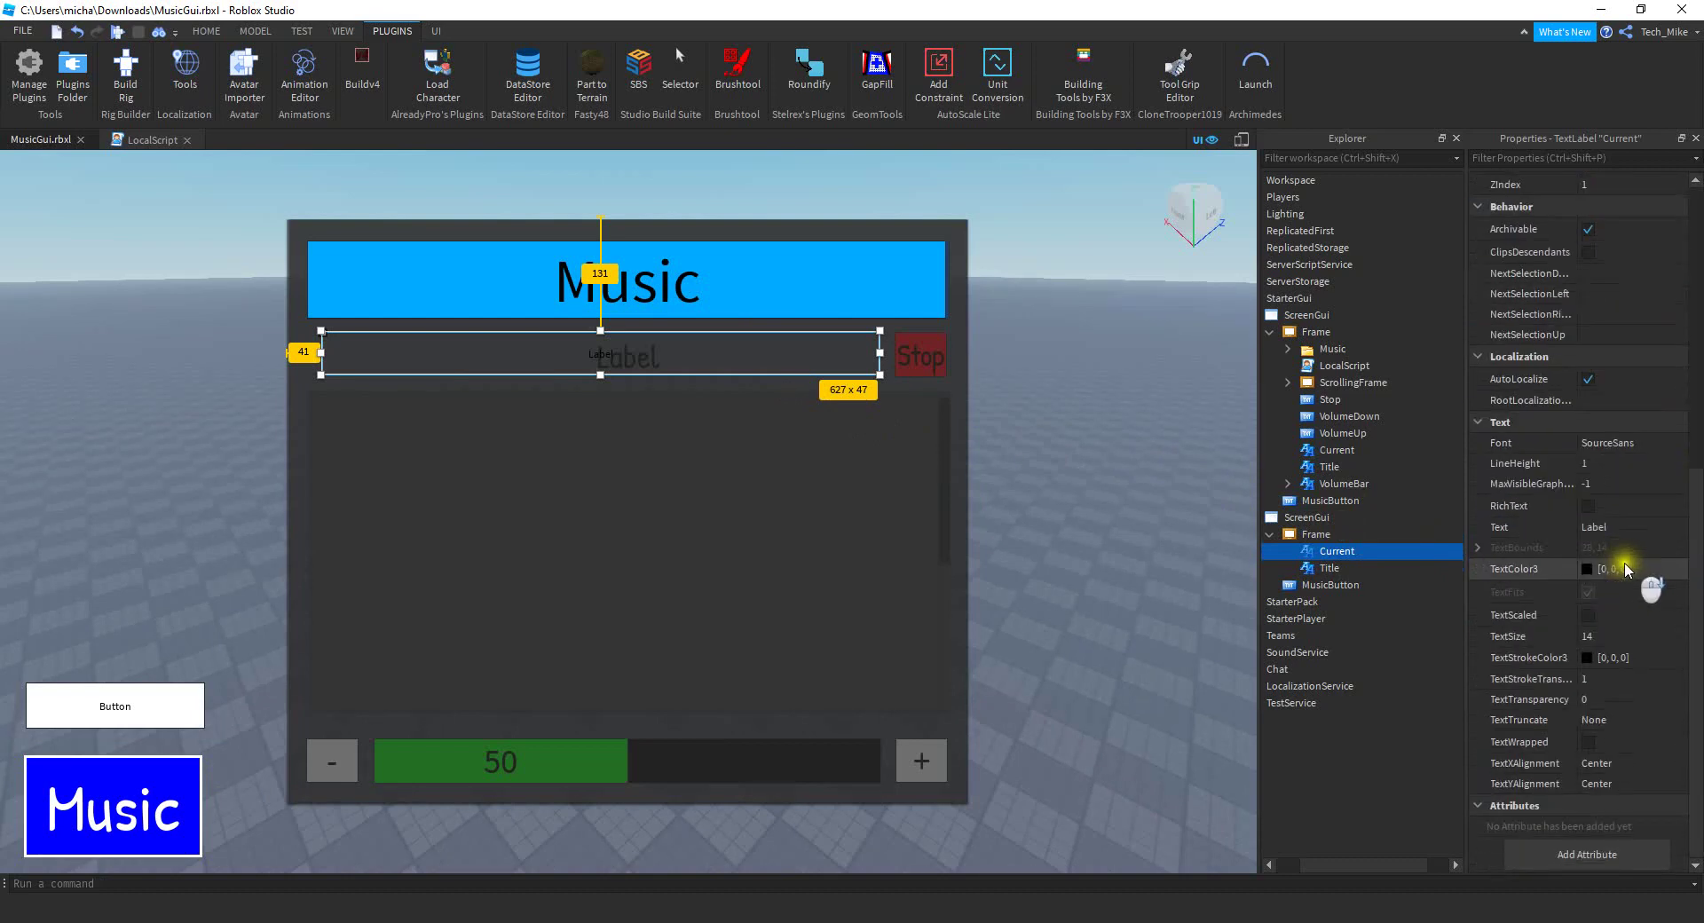
click(1588, 615)
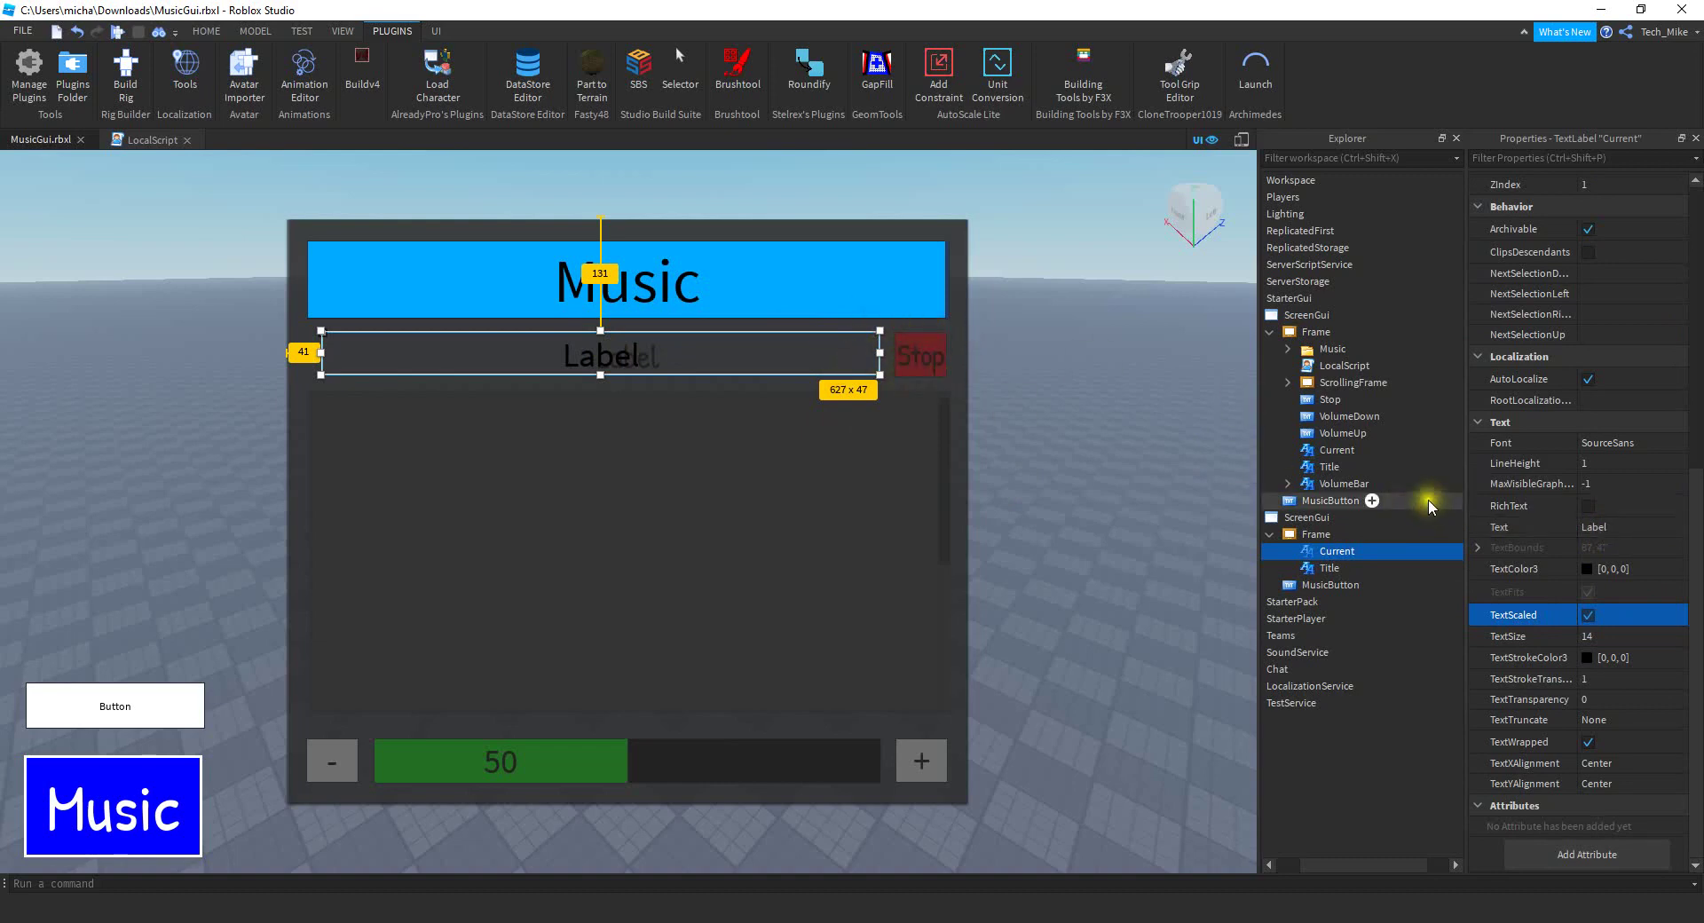
Add a TextButton to the new ScreenGui's Frame and convert its size to Scale
click(1372, 534)
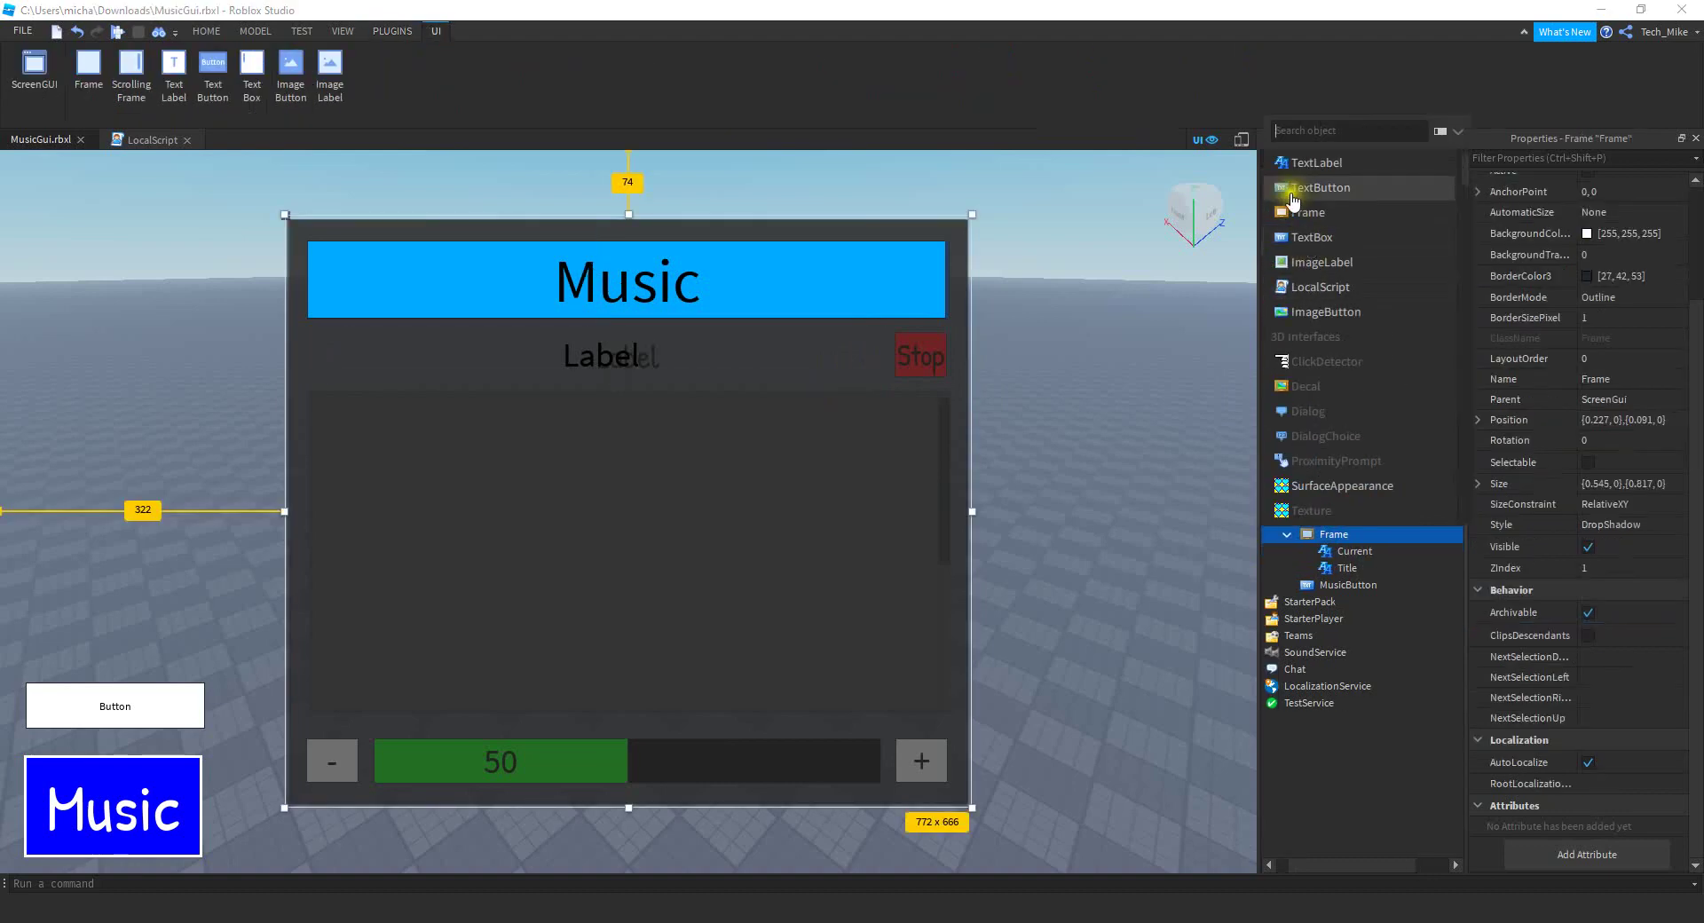
click(1320, 187)
click(392, 31)
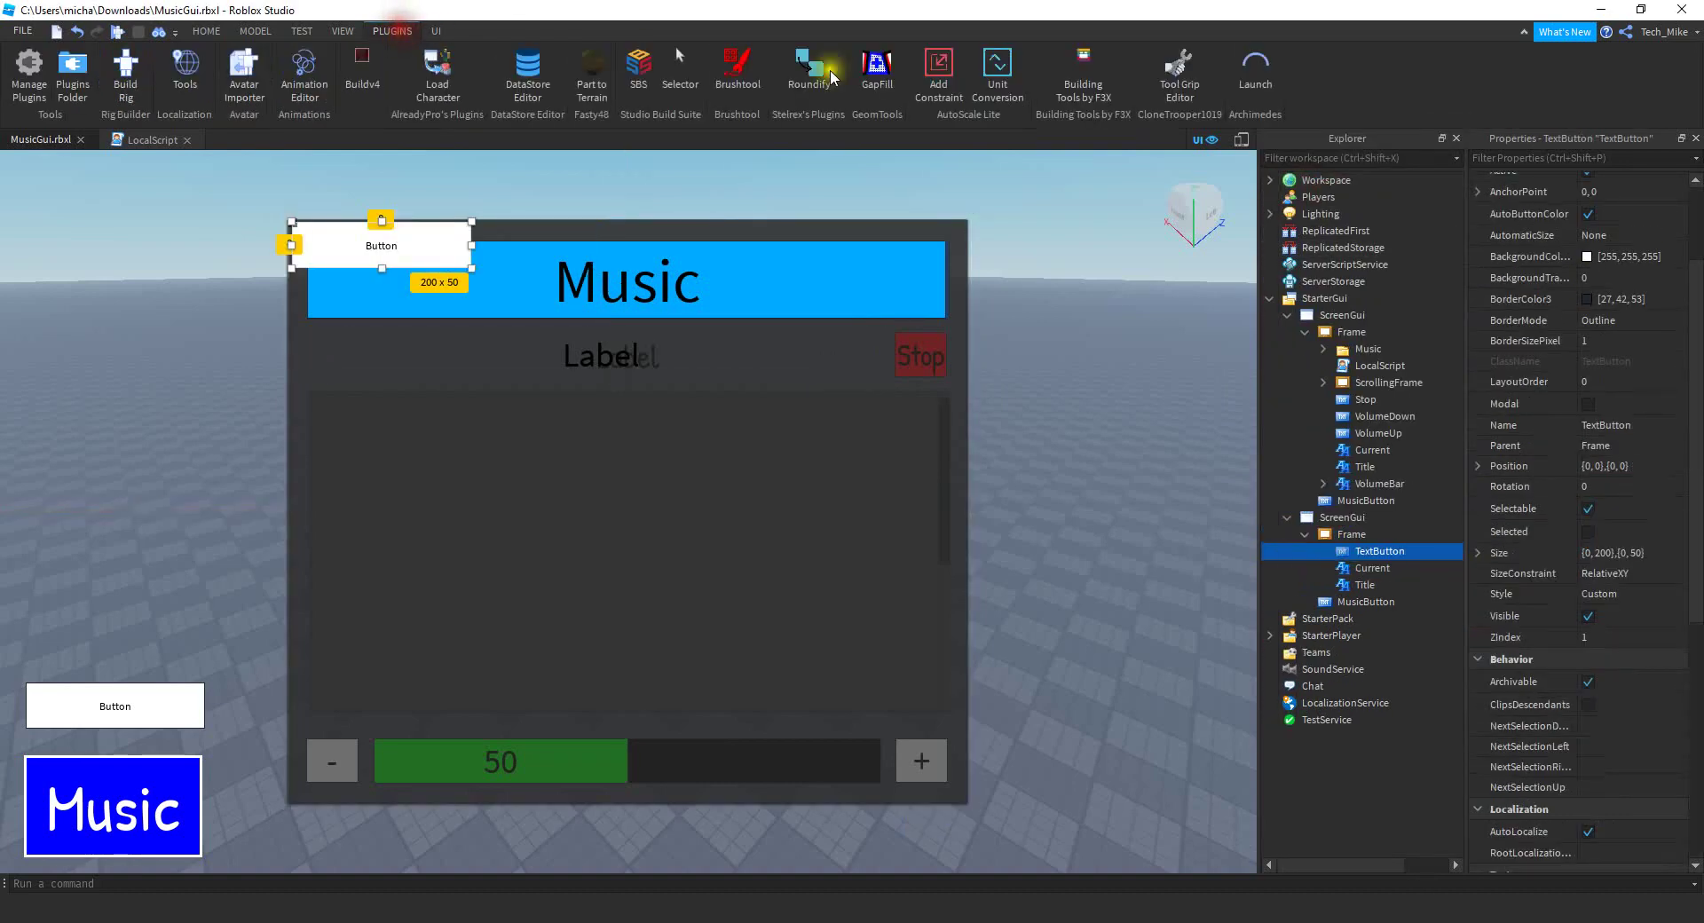
click(997, 71)
click(380, 302)
click(497, 203)
Set the TextButton's size to {0.075, 0},{0.075, 0} and place it over the template's Stop button
double_click(1600, 553)
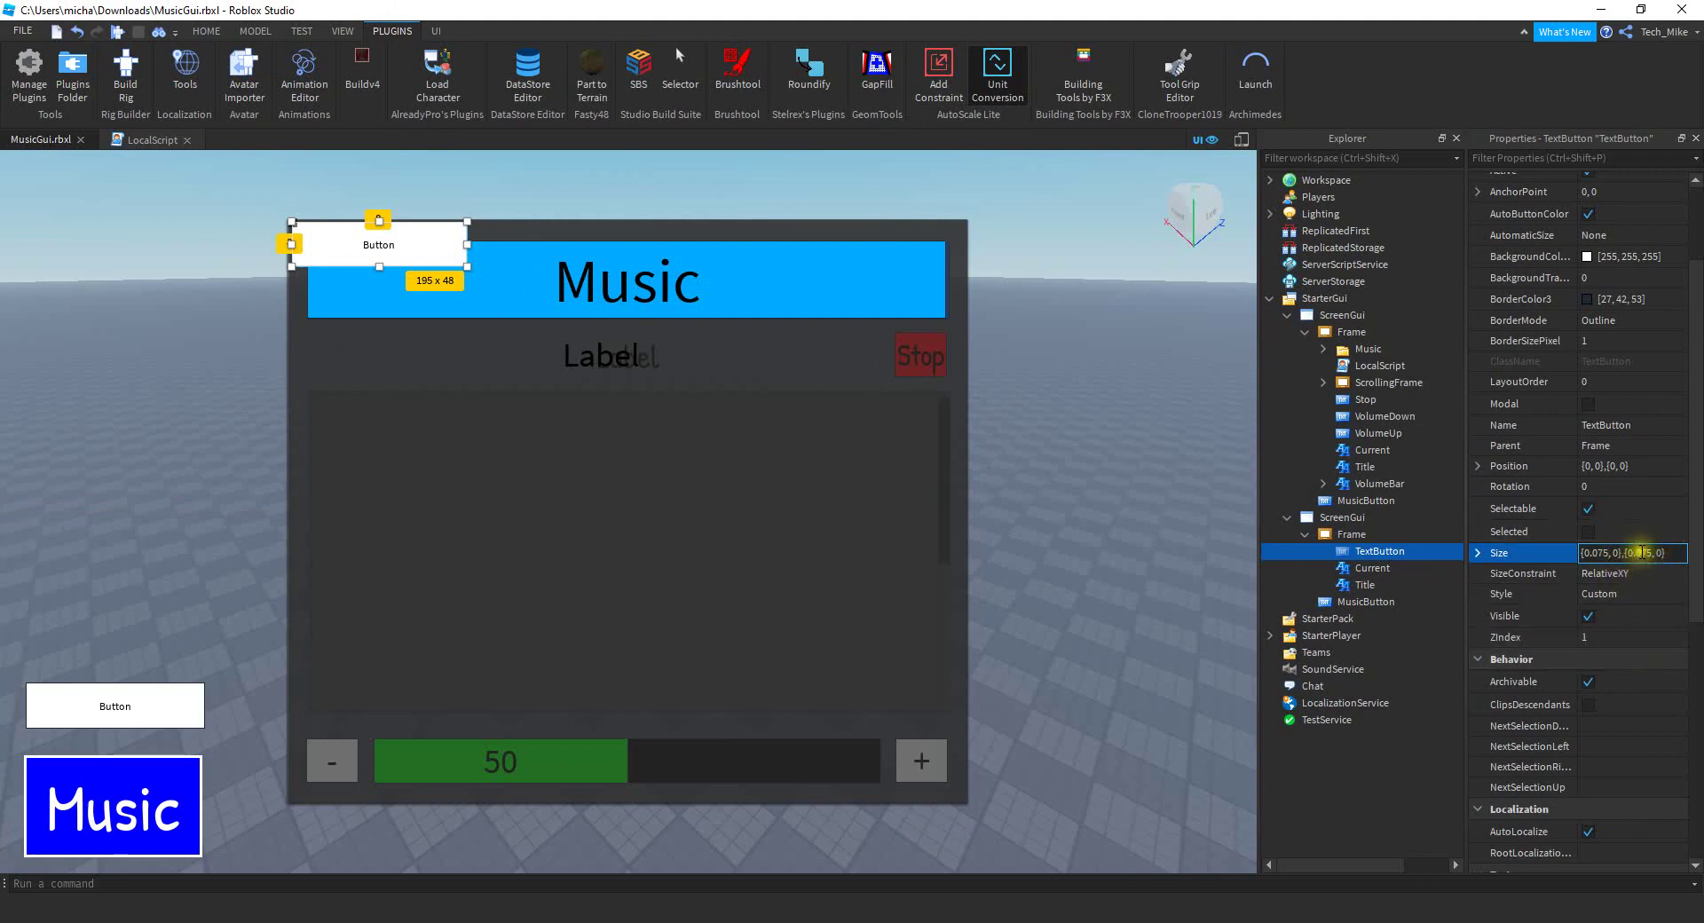
key(Return)
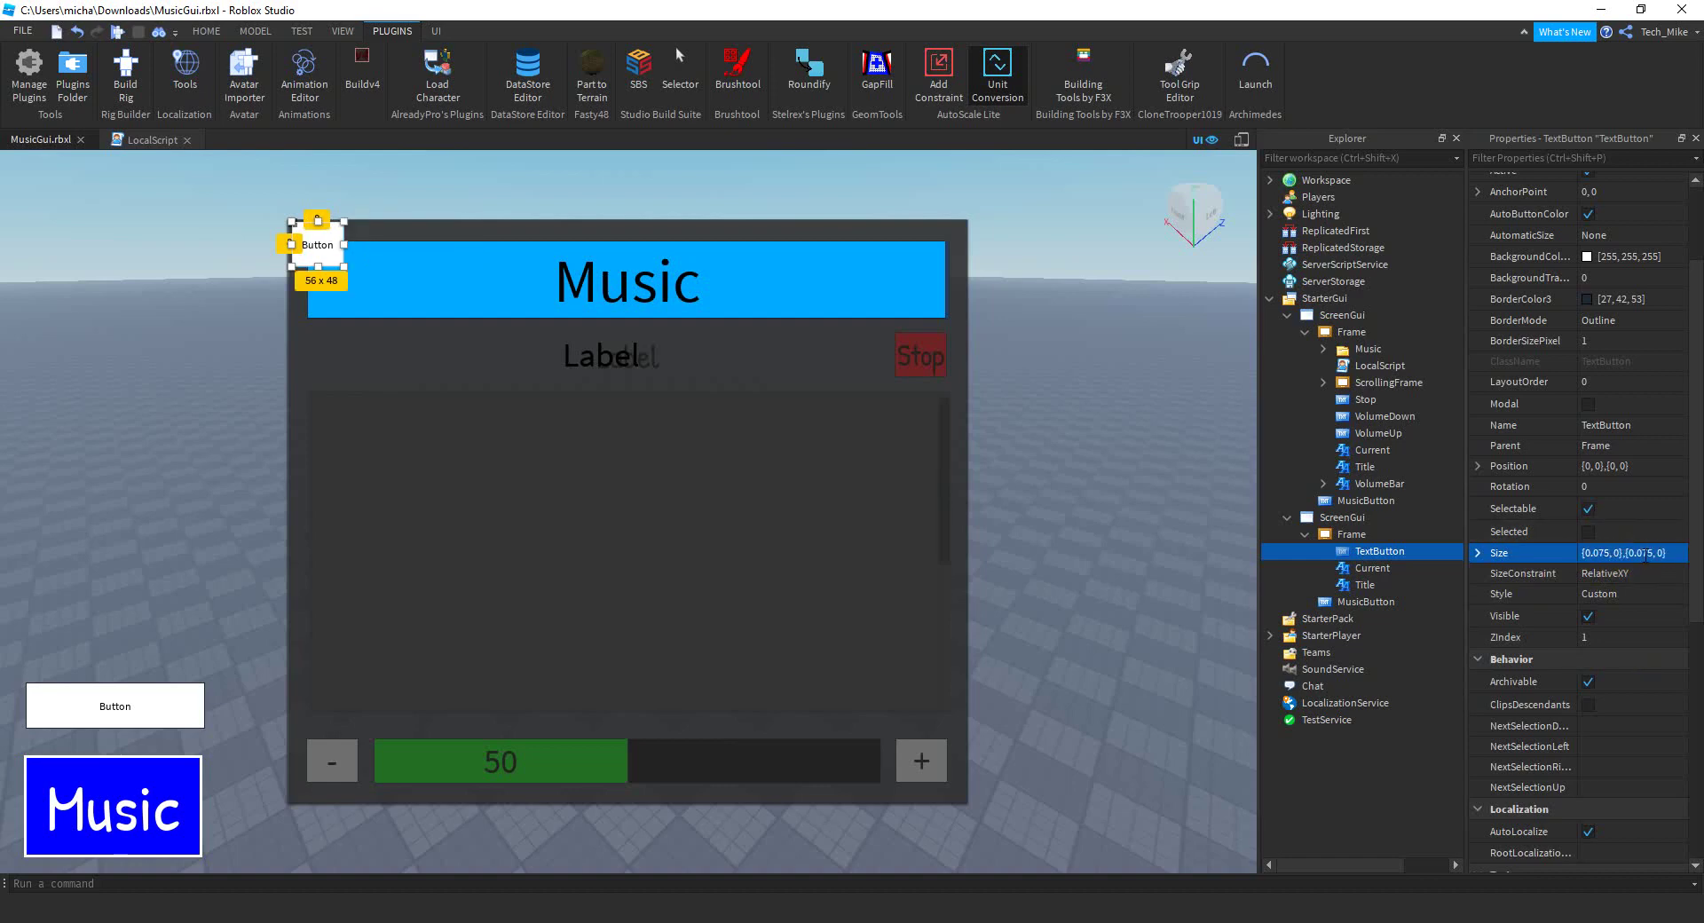
drag(315, 251, 930, 361)
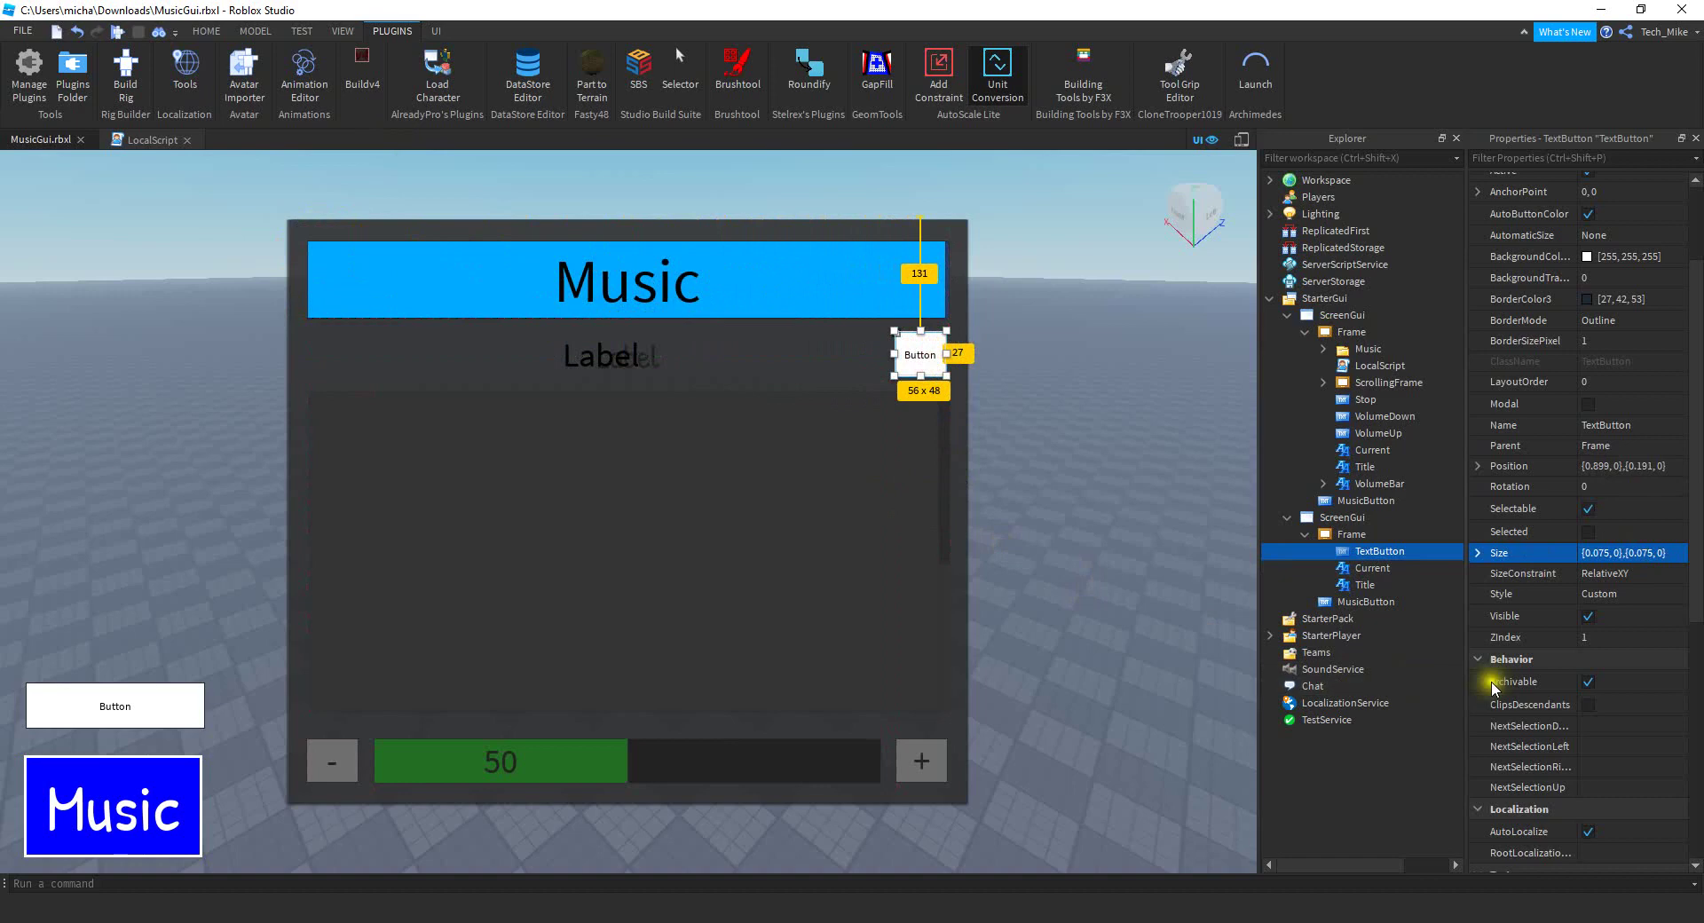
Change the TextButton's background color to red (255, 0, 0)
scroll(1597, 558, up, 2)
click(1587, 396)
click(667, 401)
click(968, 624)
Set the red button's text to "Stop" and enable TextScaled
scroll(1508, 426, down, 8)
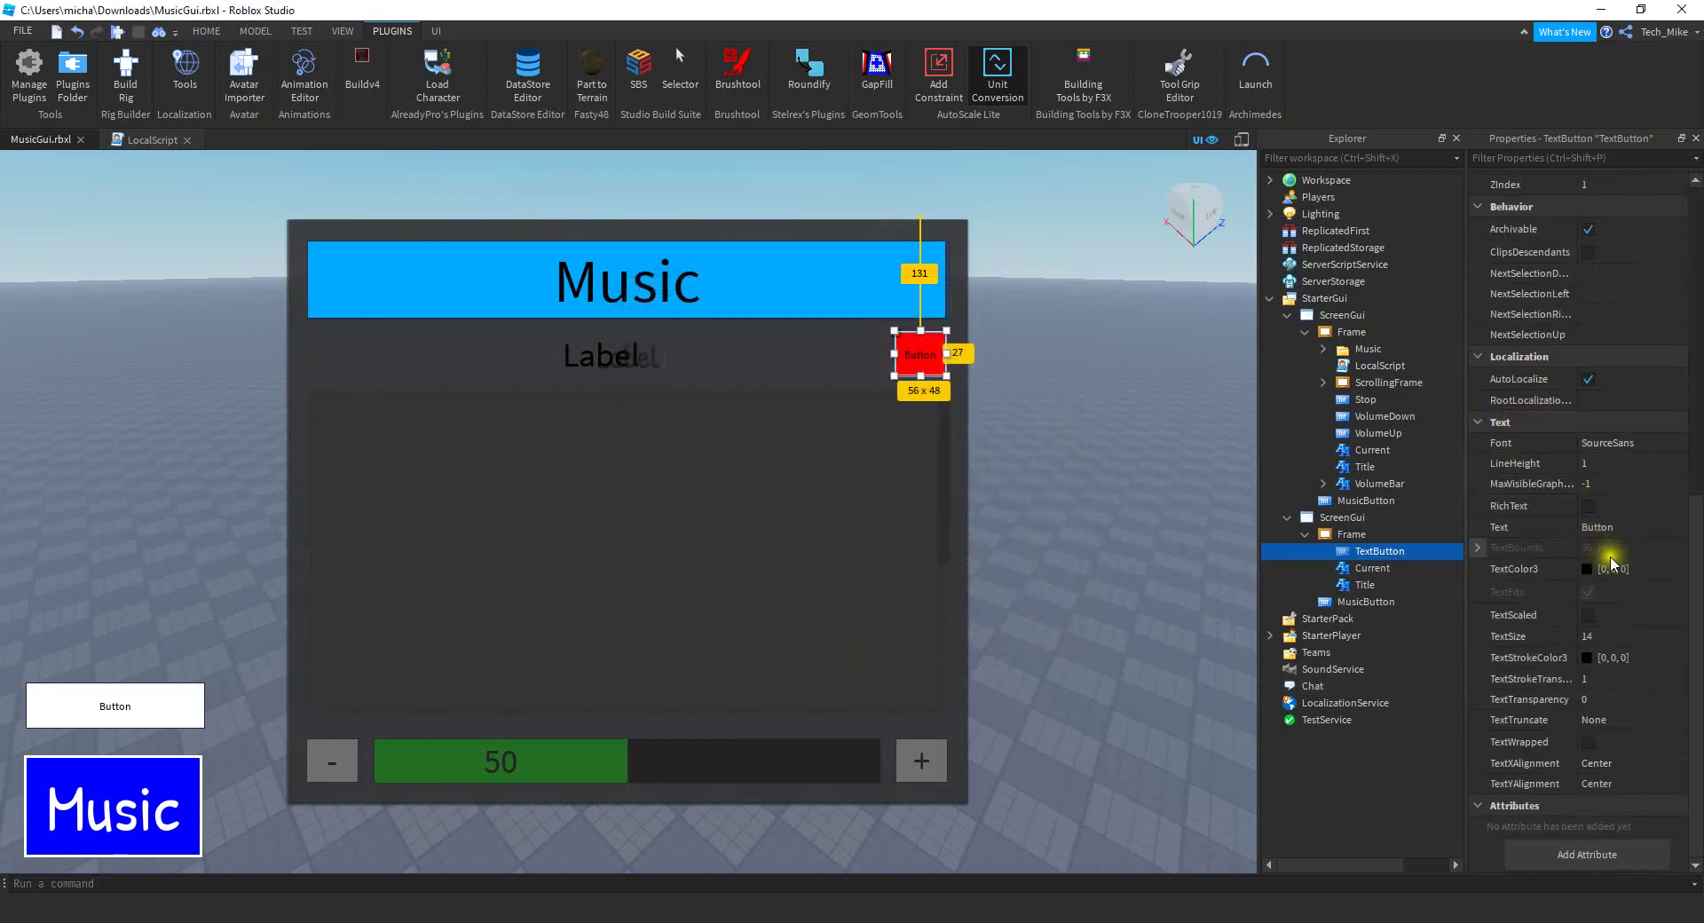
click(1609, 525)
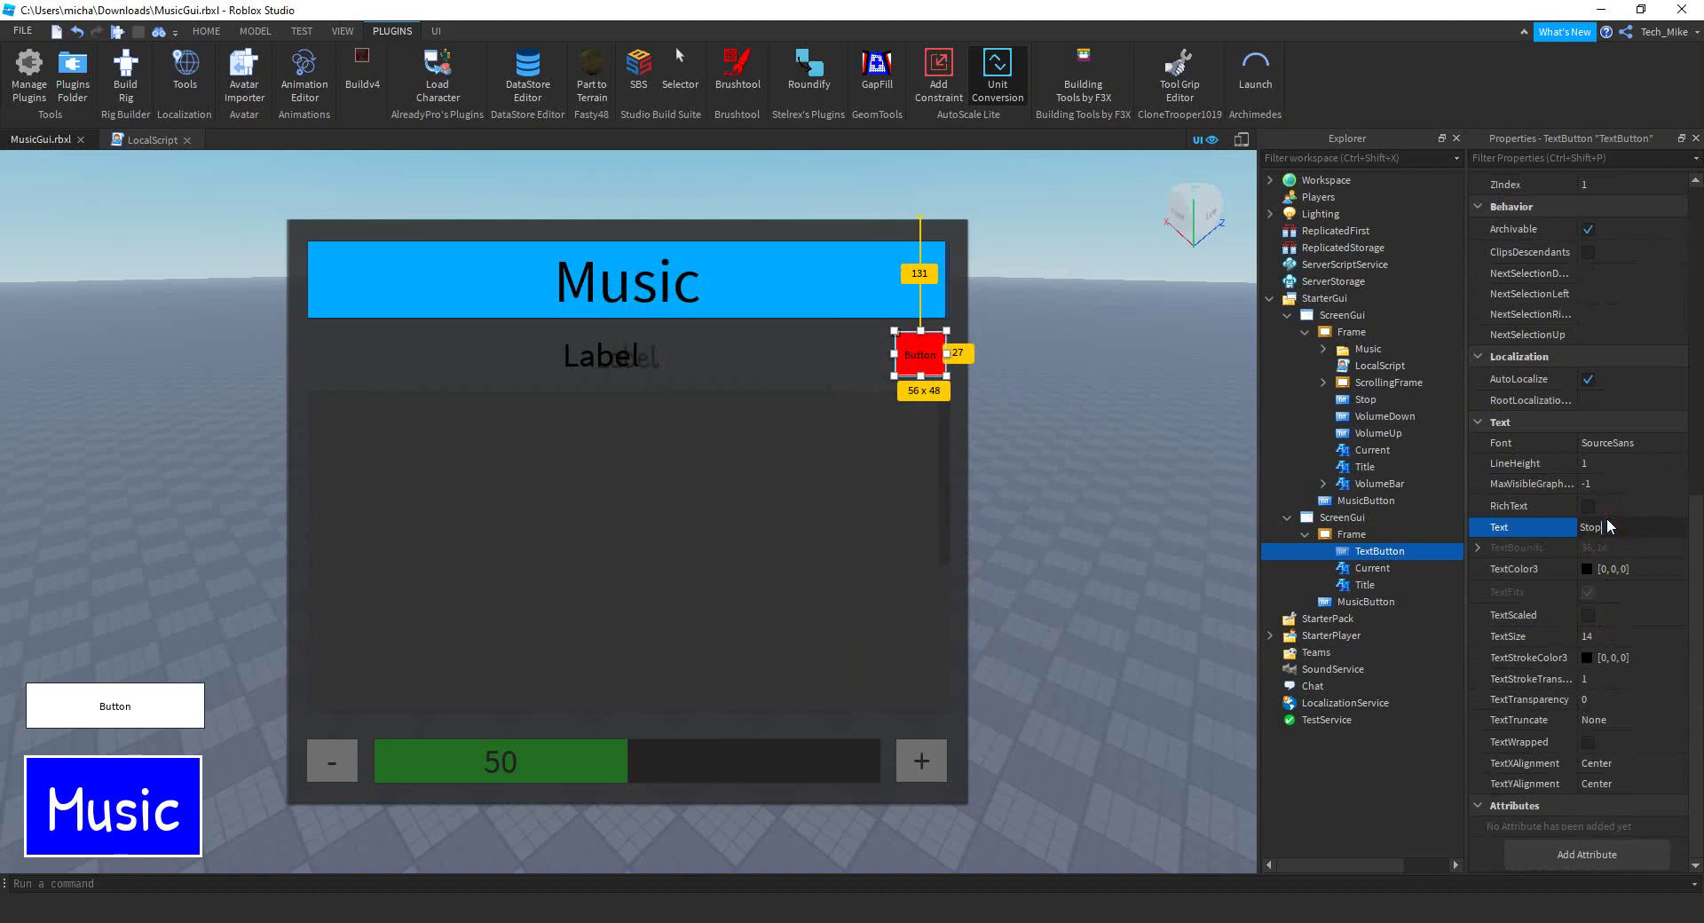
text(Stop)
click(1588, 615)
click(798, 494)
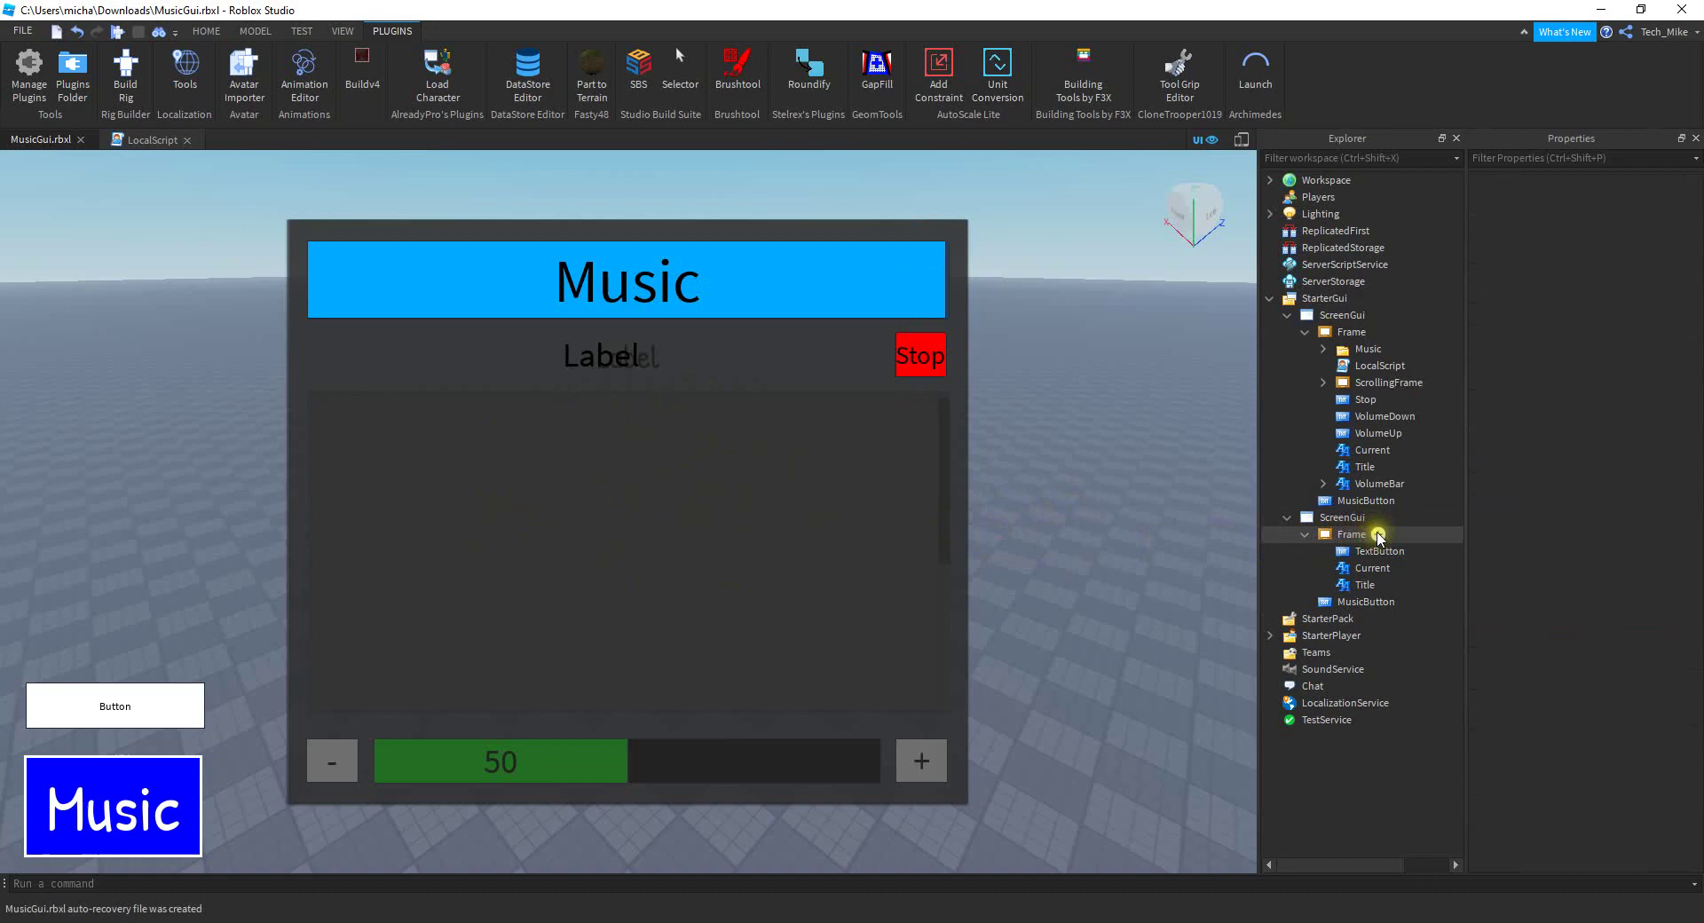
Add a ScrollingFrame to the new ScreenGui's Frame and convert its size to Scale
click(1378, 533)
text(sc)
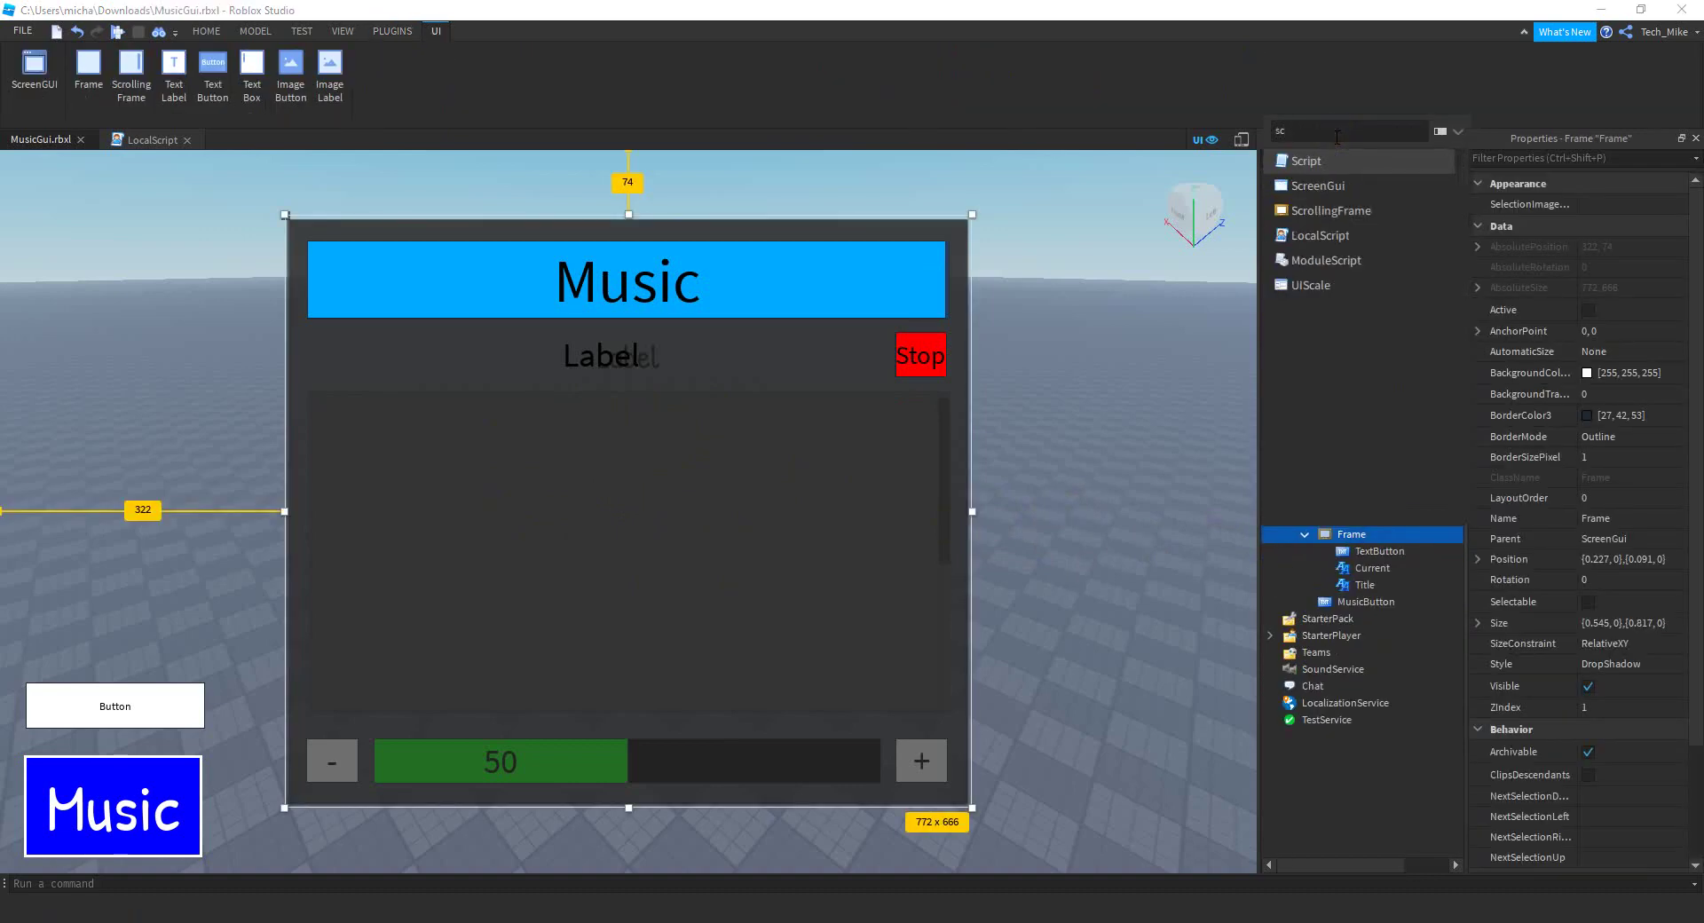
click(1347, 215)
click(391, 31)
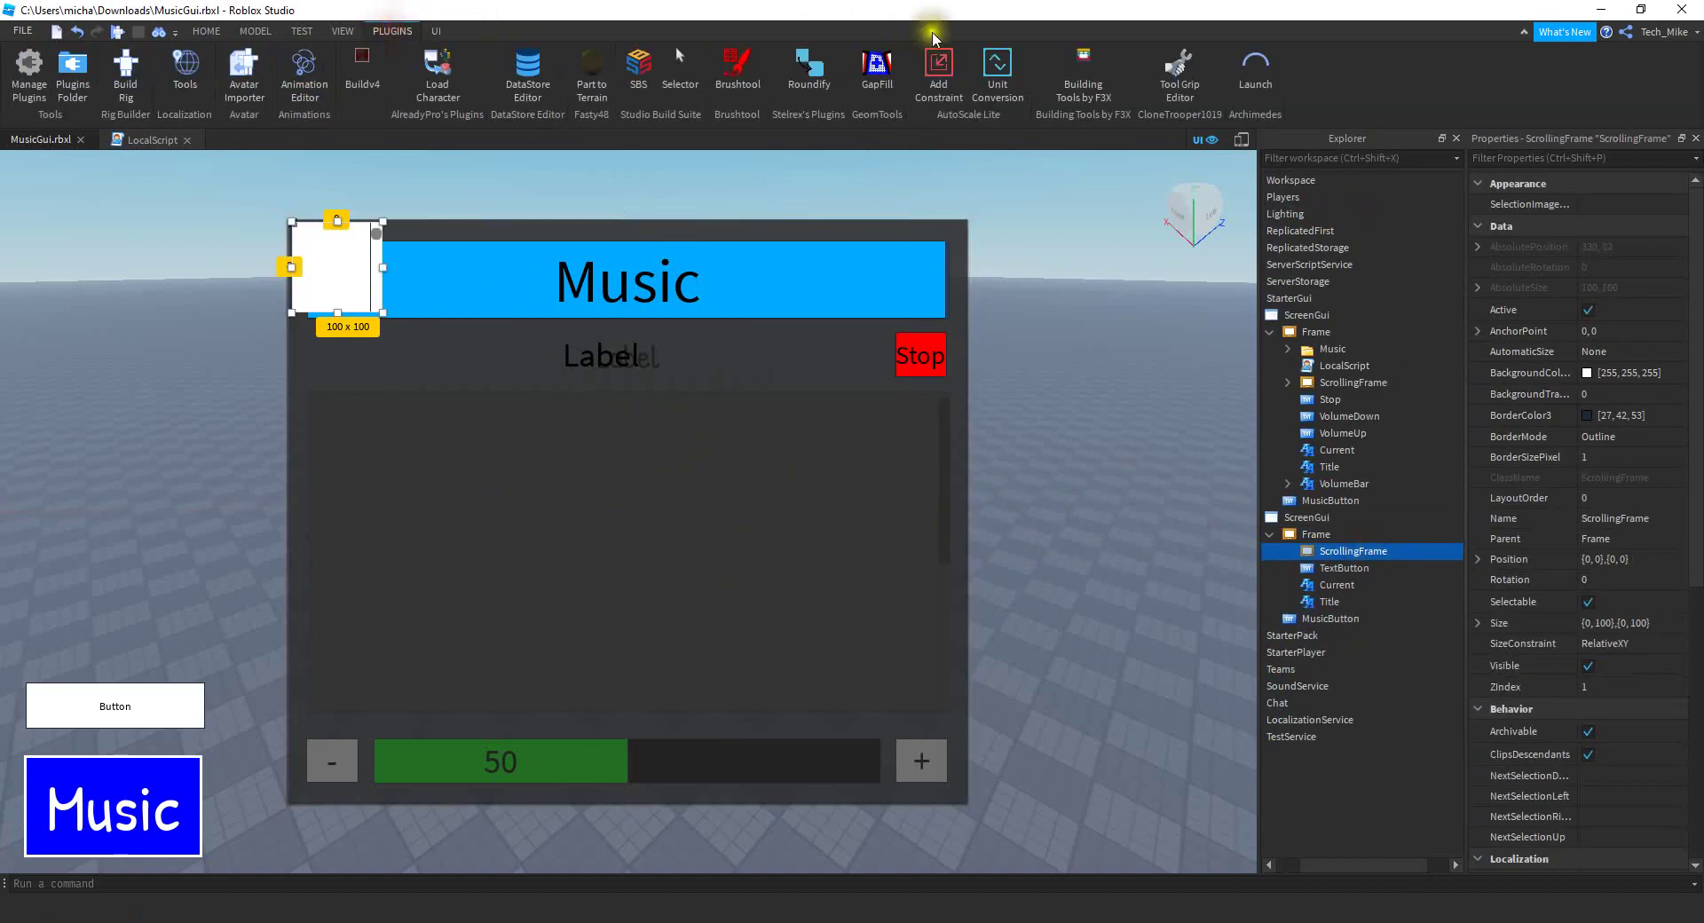
click(997, 67)
click(383, 303)
Stretch the ScrollingFrame to about 707 x 356 beneath the label row and color its background dark gray (79, 79, 79)
drag(322, 265, 338, 429)
drag(393, 476, 951, 711)
click(1586, 372)
drag(1058, 393, 1066, 439)
click(968, 623)
Set the ScrollingFrame's AutomaticCanvasSize to Y and CanvasSize to {0, 0},{1, 0}, and choose its ScrollingDirection
scroll(1514, 503, down, 6)
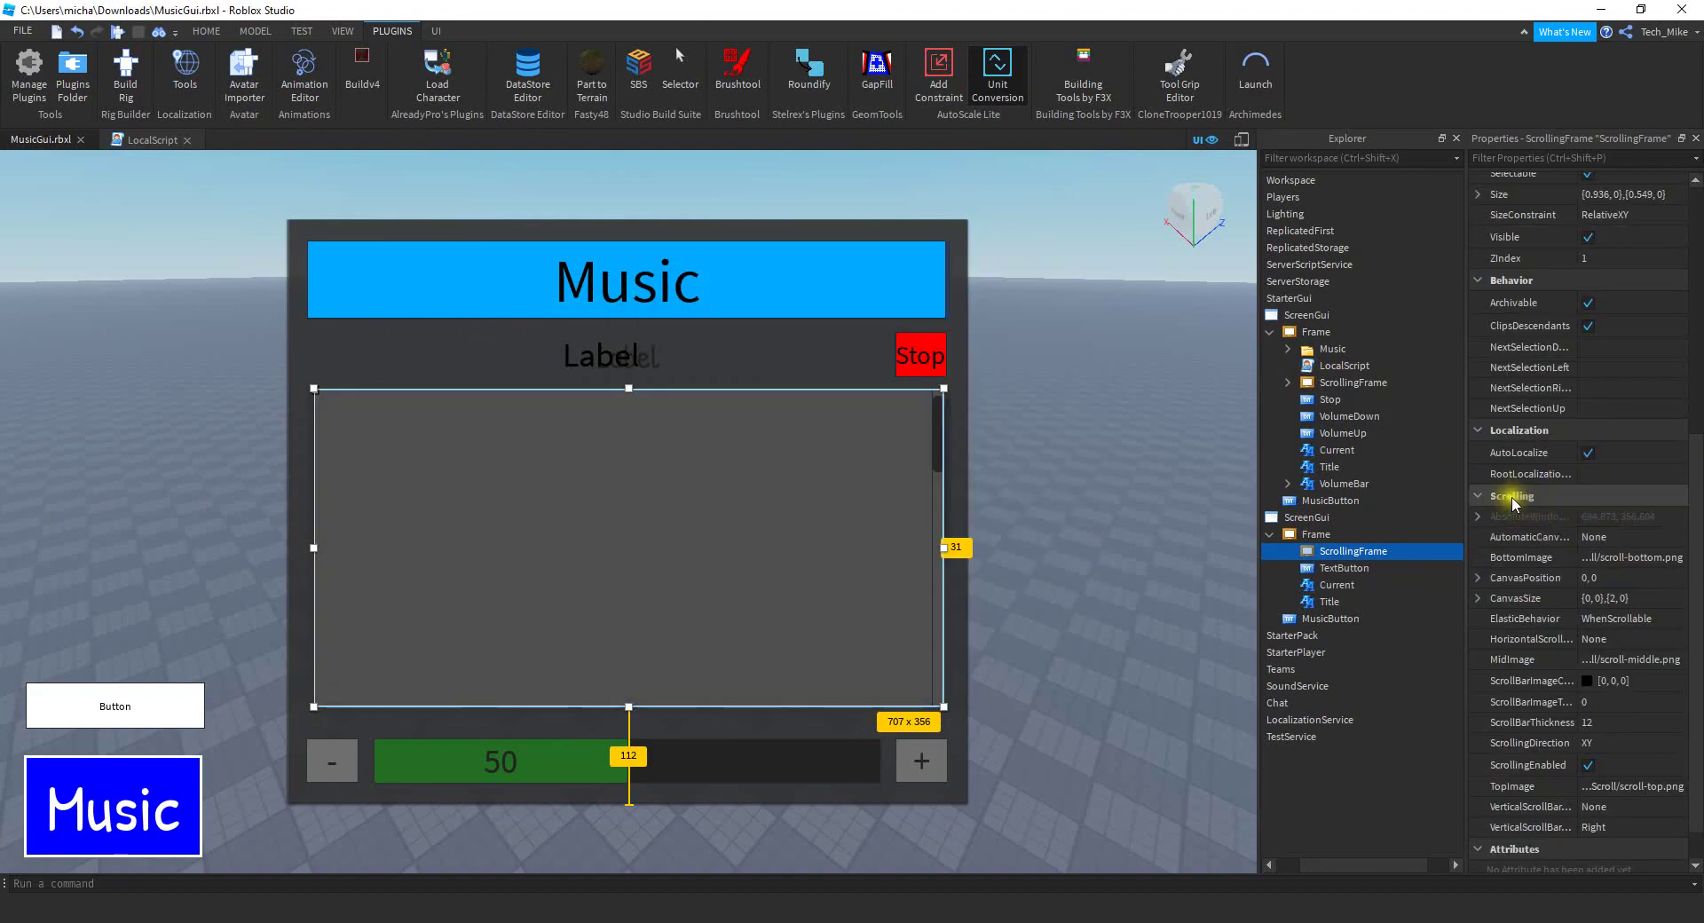
click(1536, 536)
click(1597, 536)
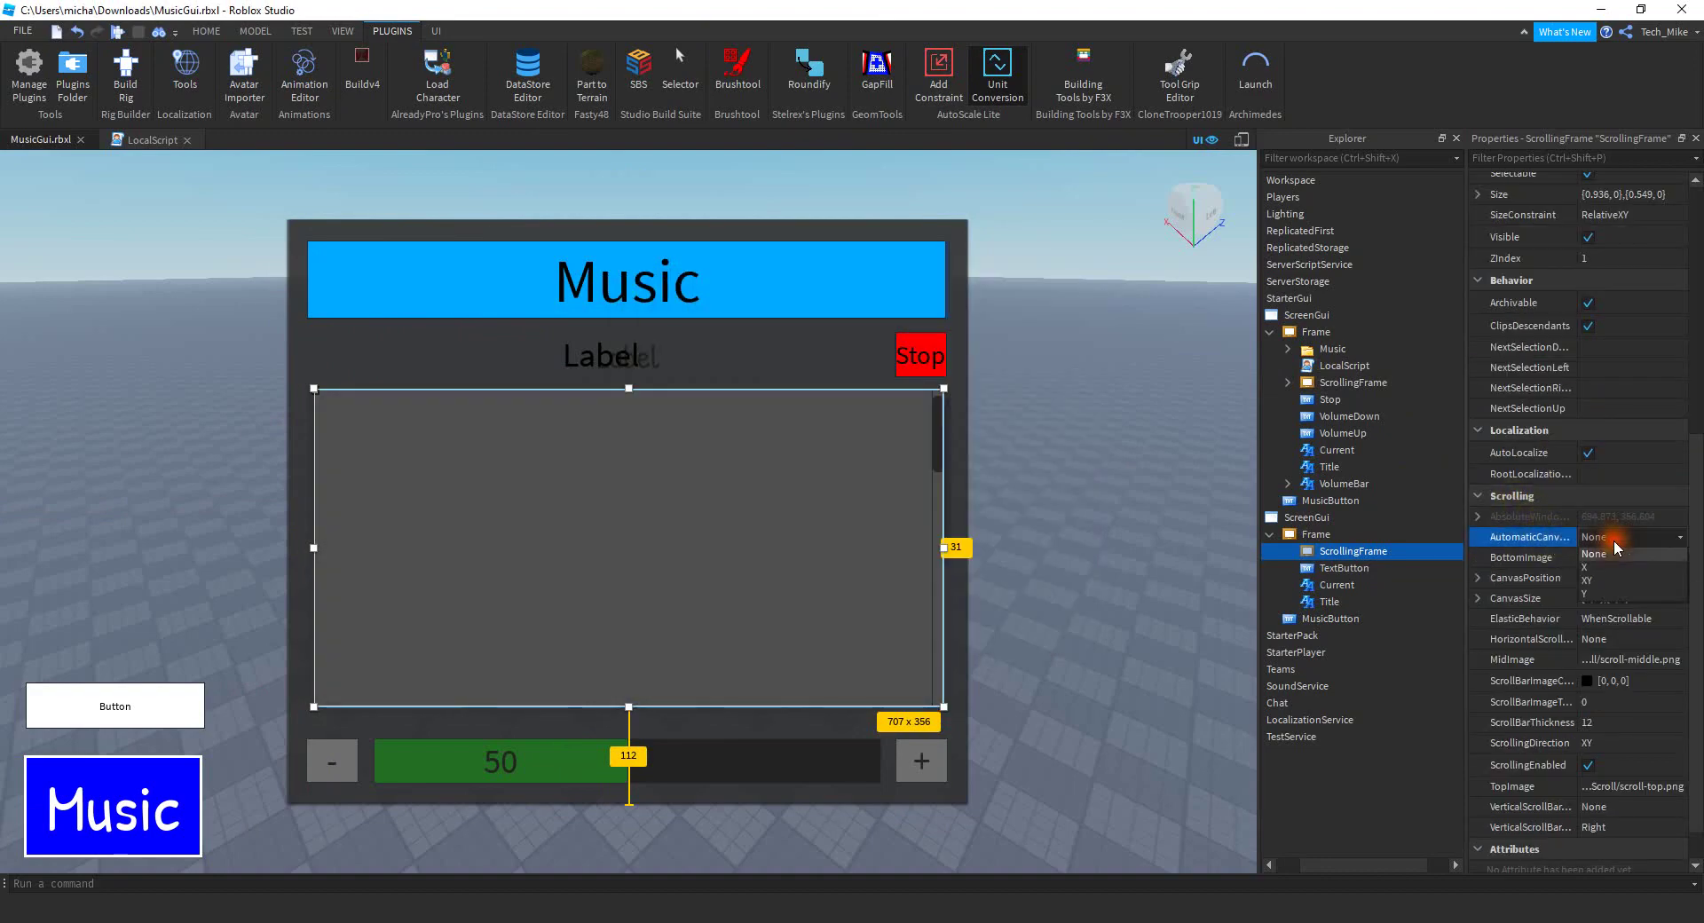
click(1594, 592)
click(1612, 598)
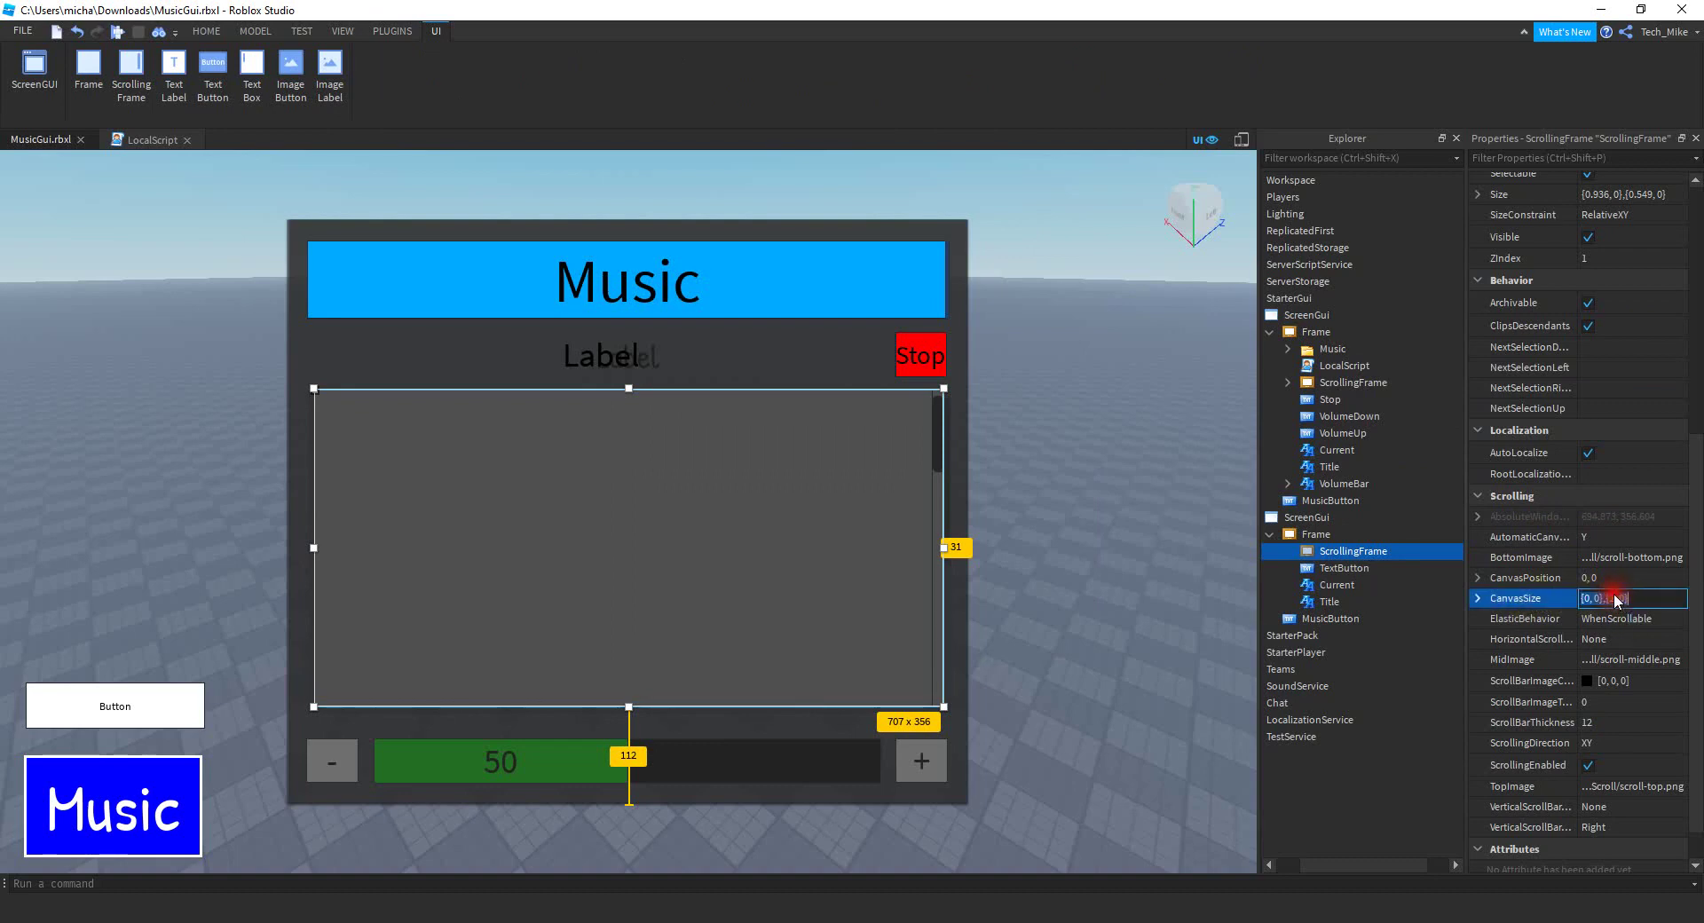
click(1612, 742)
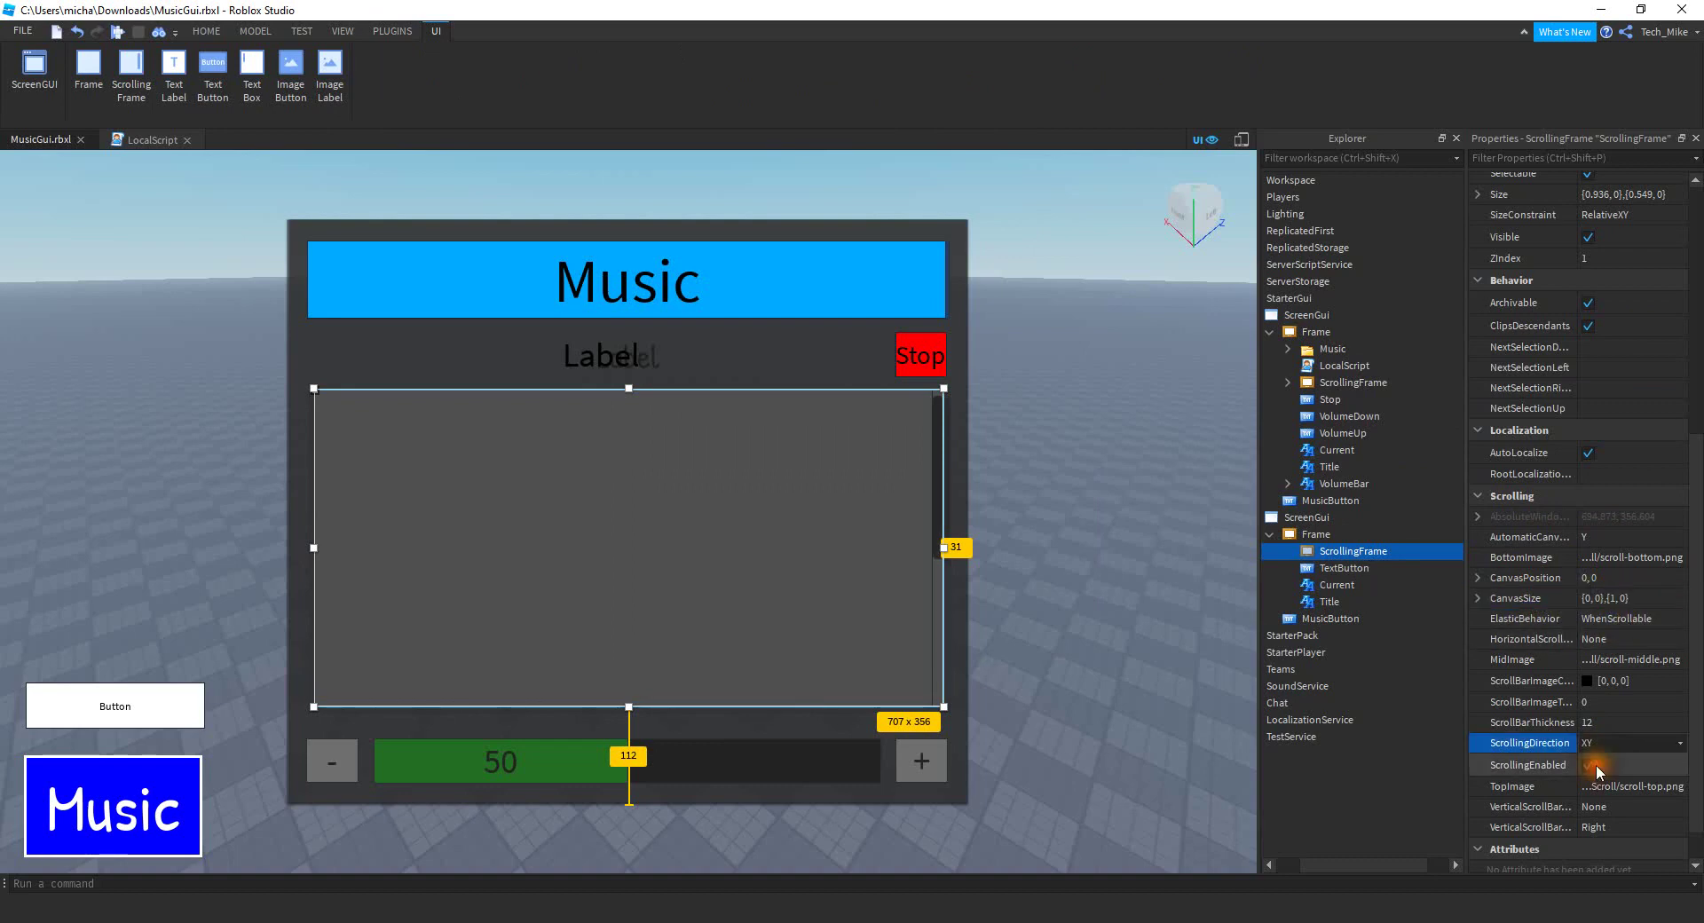
click(1602, 785)
Insert a UIGridLayout into the ScrollingFrame
scroll(1600, 771, up, 4)
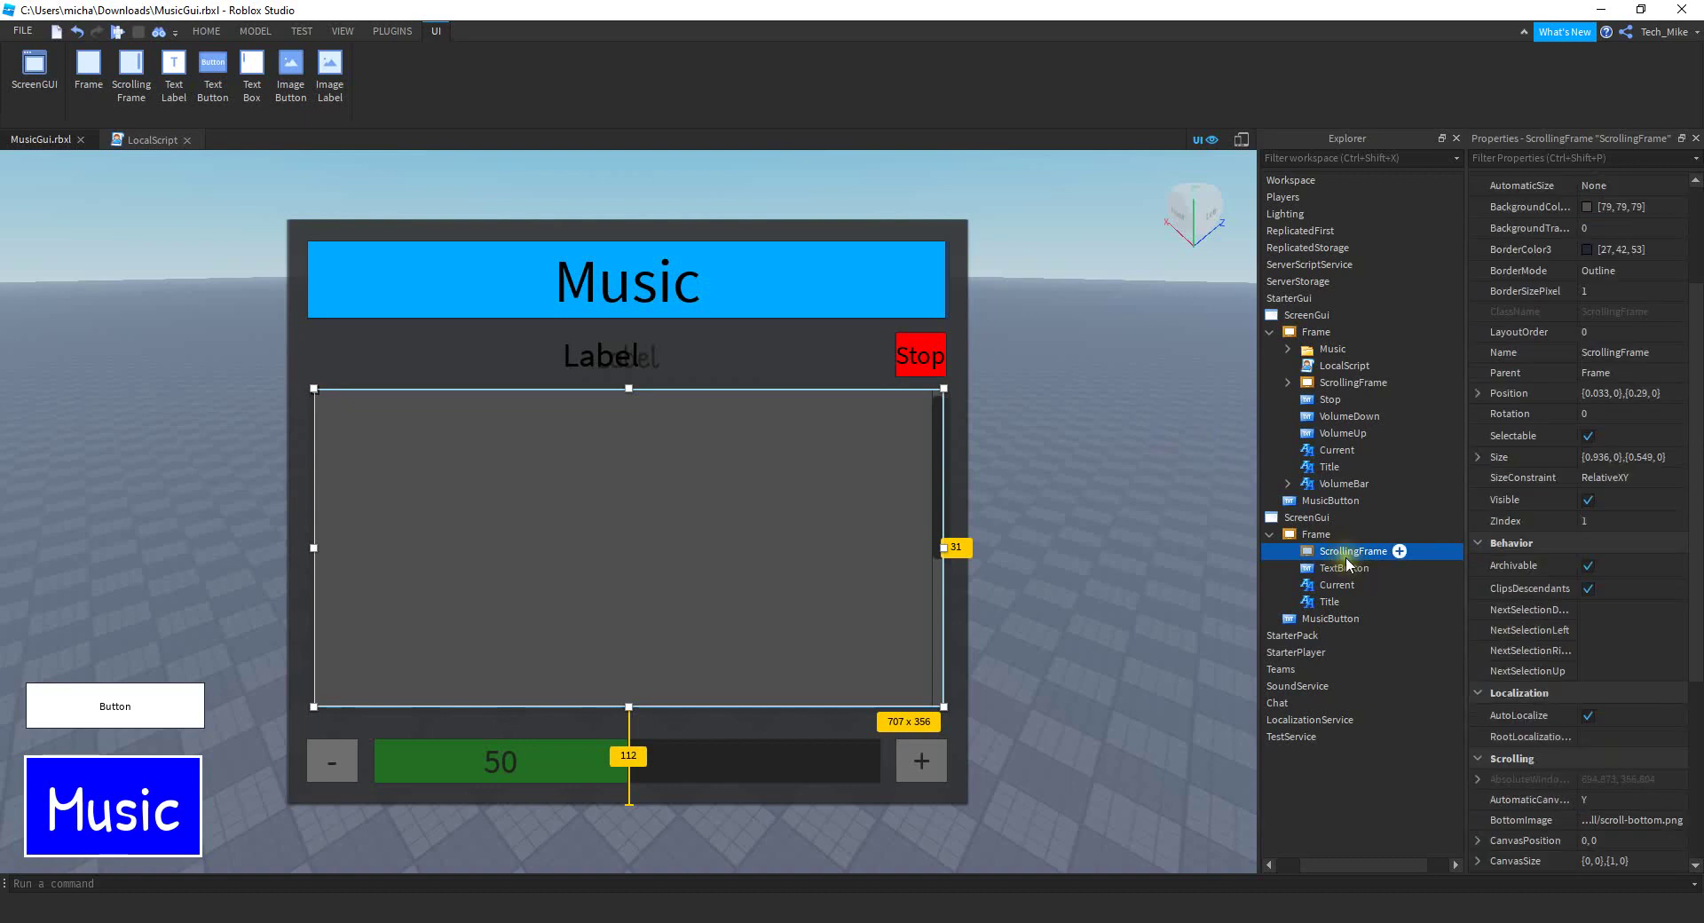
click(1399, 551)
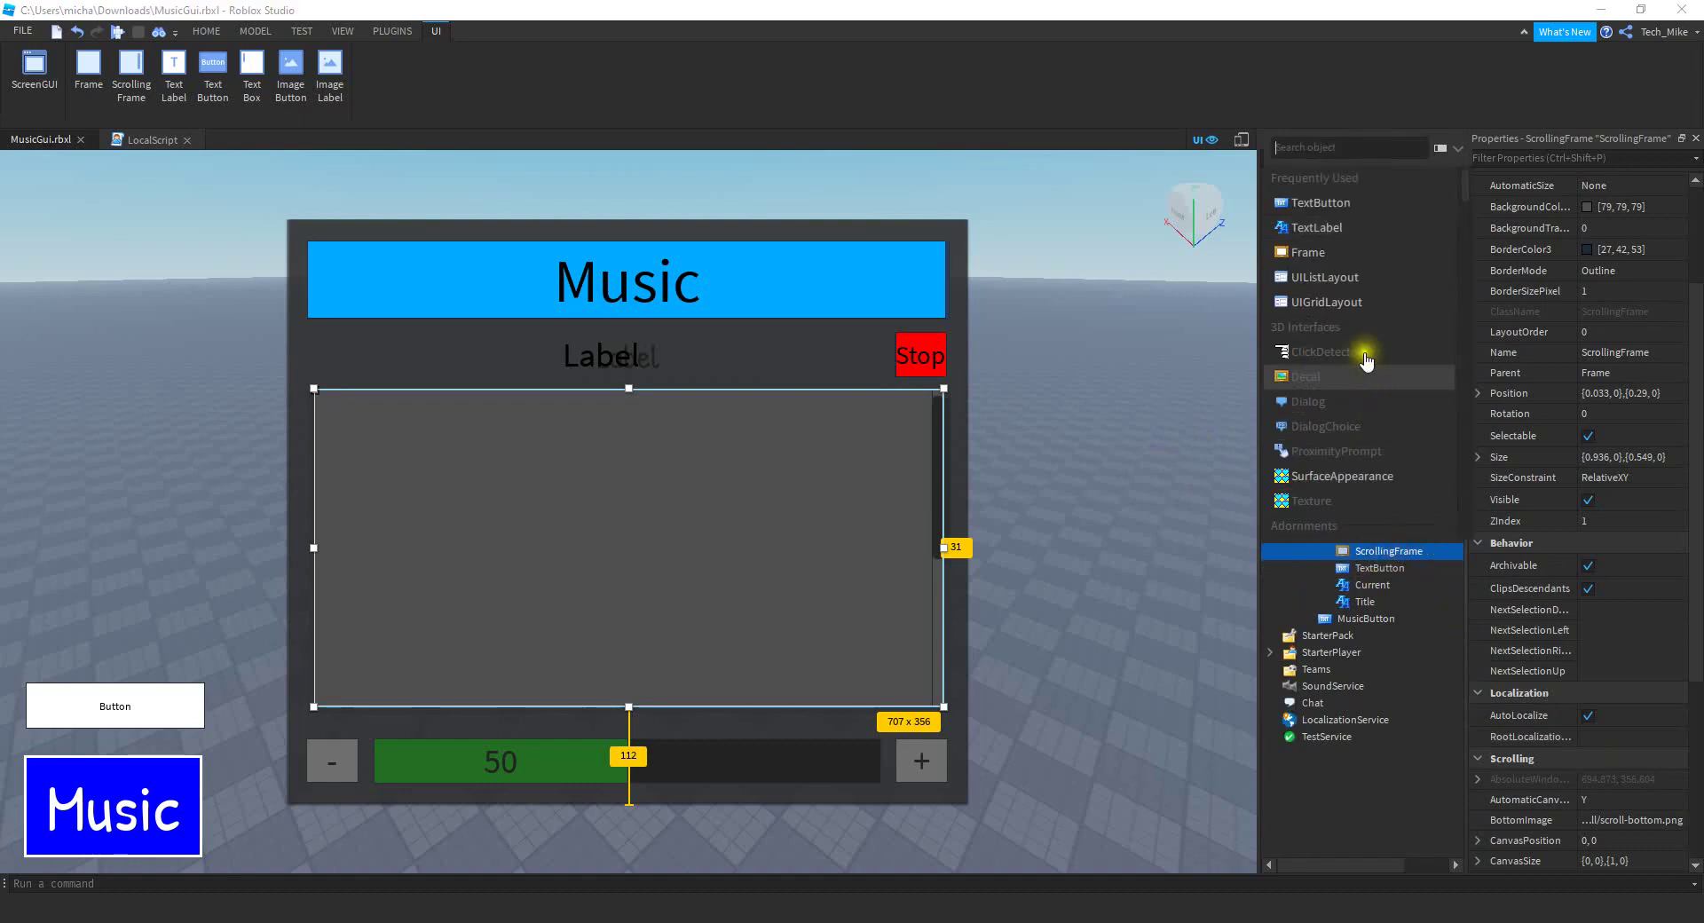
click(1340, 306)
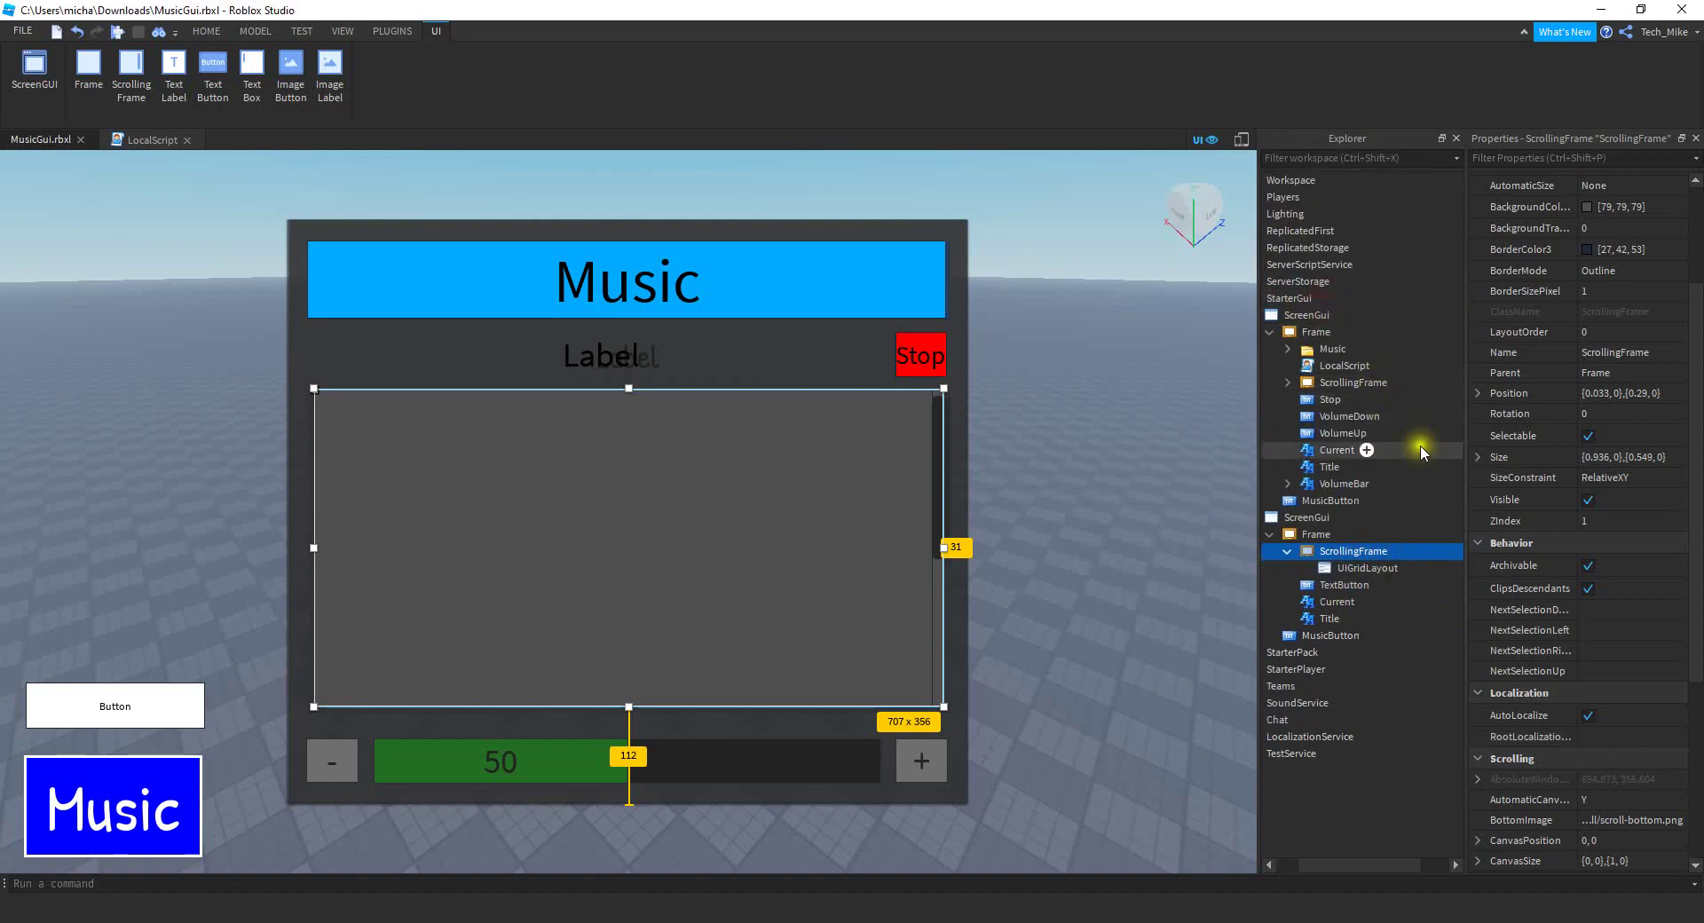
Rename the red TextButton as Stop
click(1366, 584)
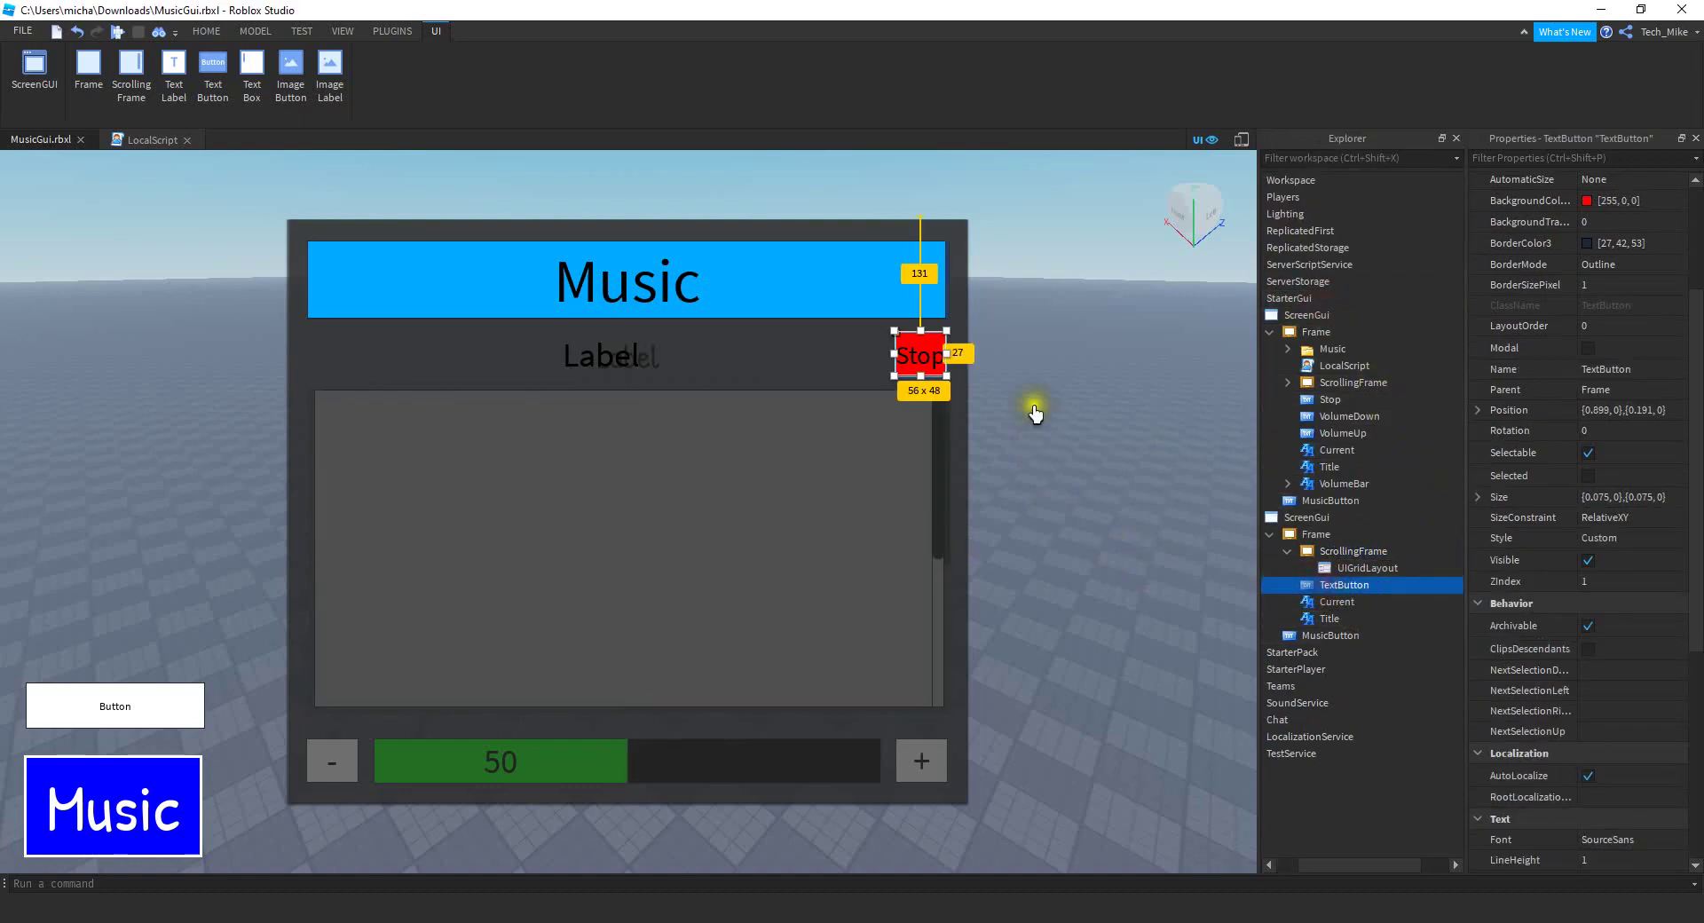
right_click(1358, 585)
click(1403, 148)
text(Stop)
key(Return)
Add a TextButton inside the new ScrollingFrame
click(1384, 551)
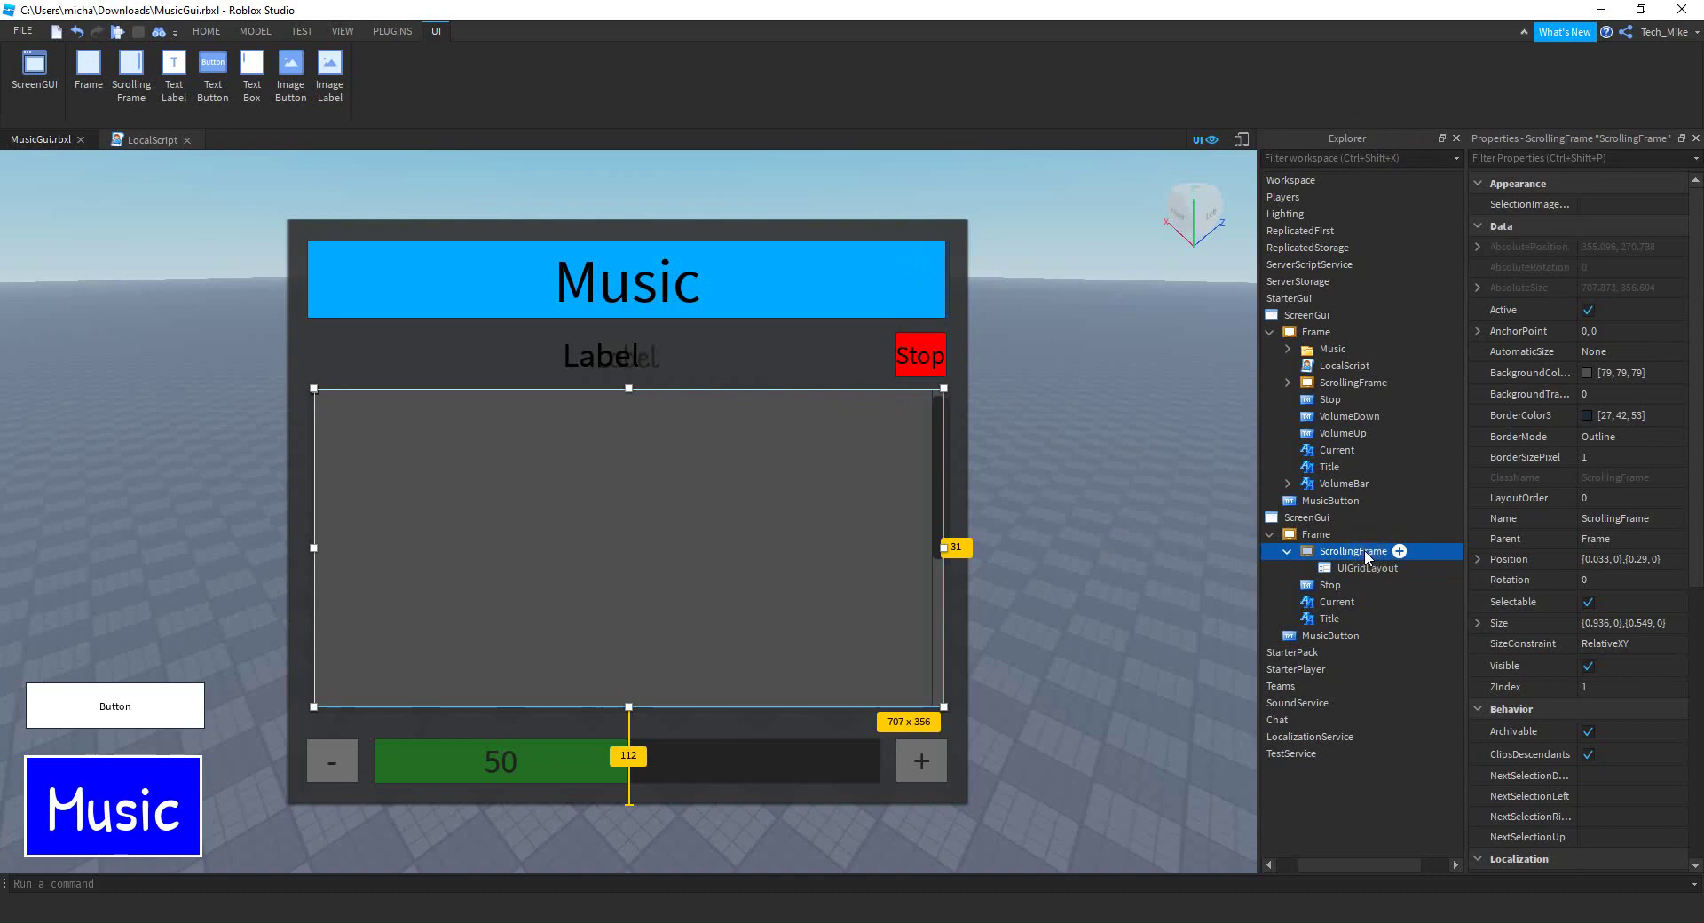
click(1400, 551)
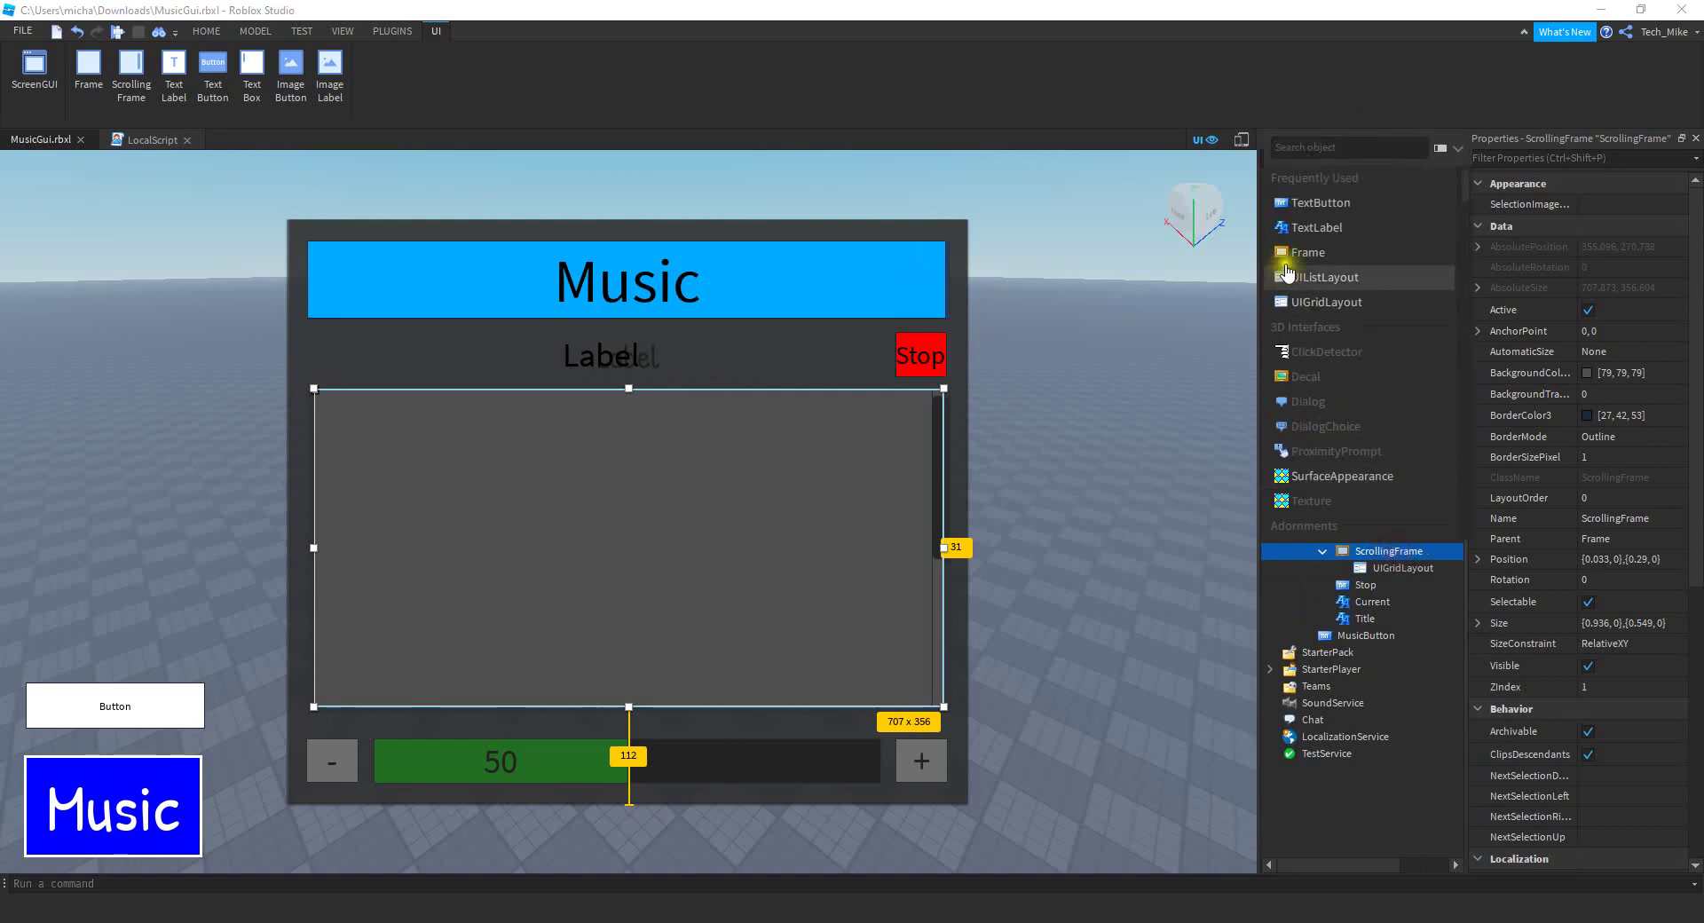
click(1318, 204)
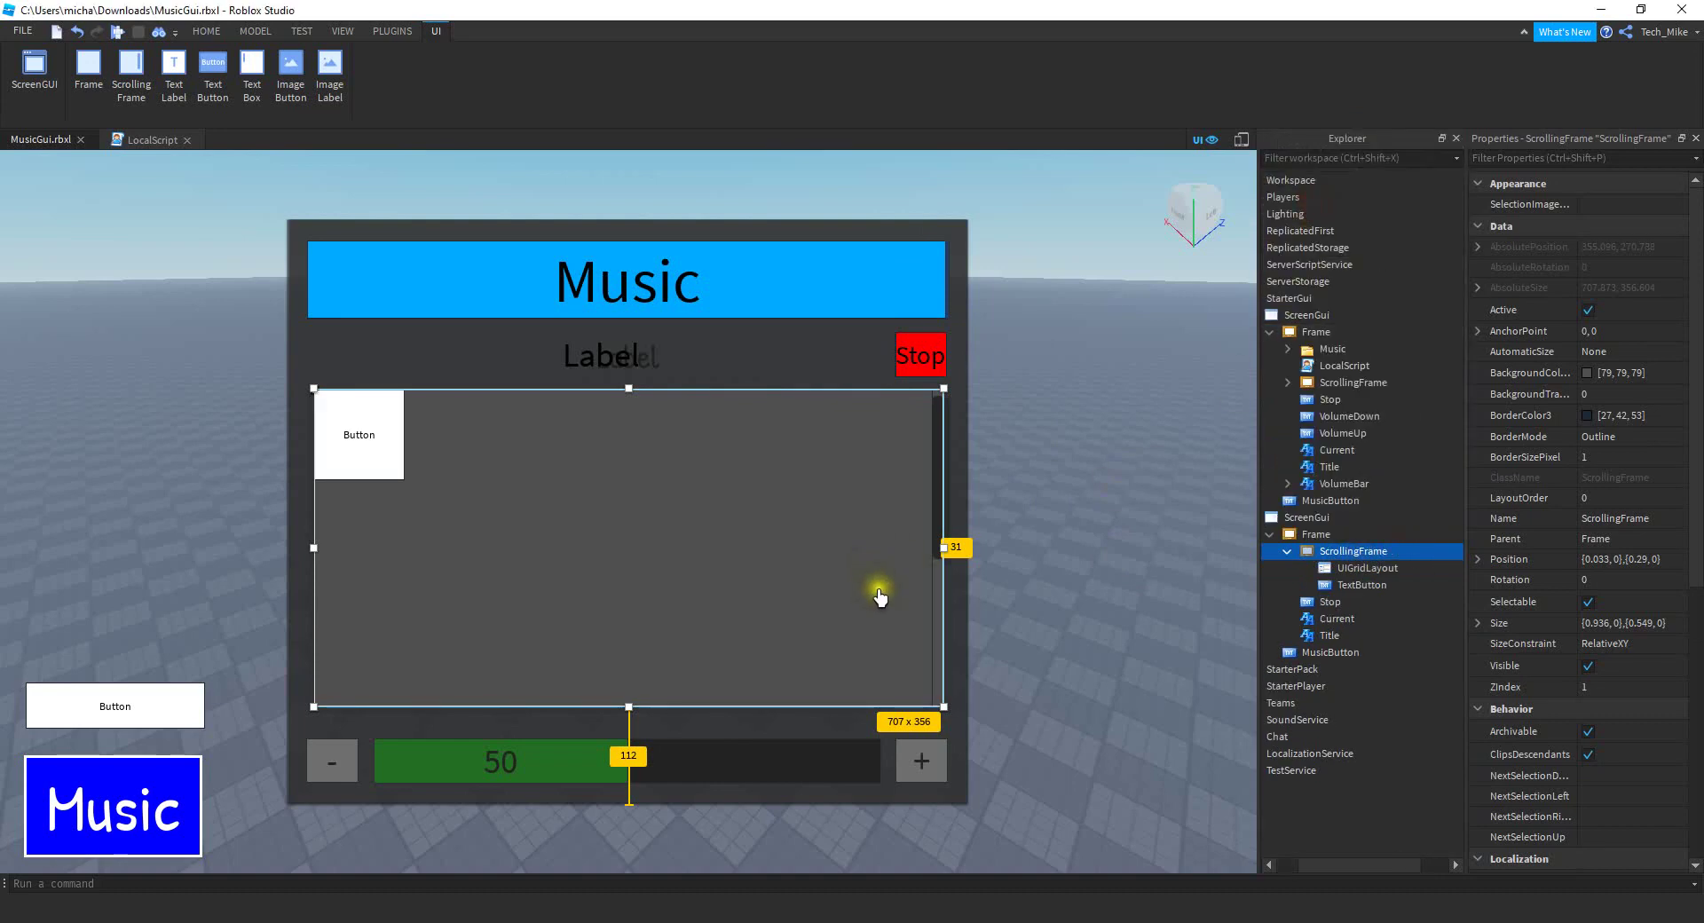
Set the horizontal part of the UIGridLayout's CellSize to {1, 0}
click(1359, 568)
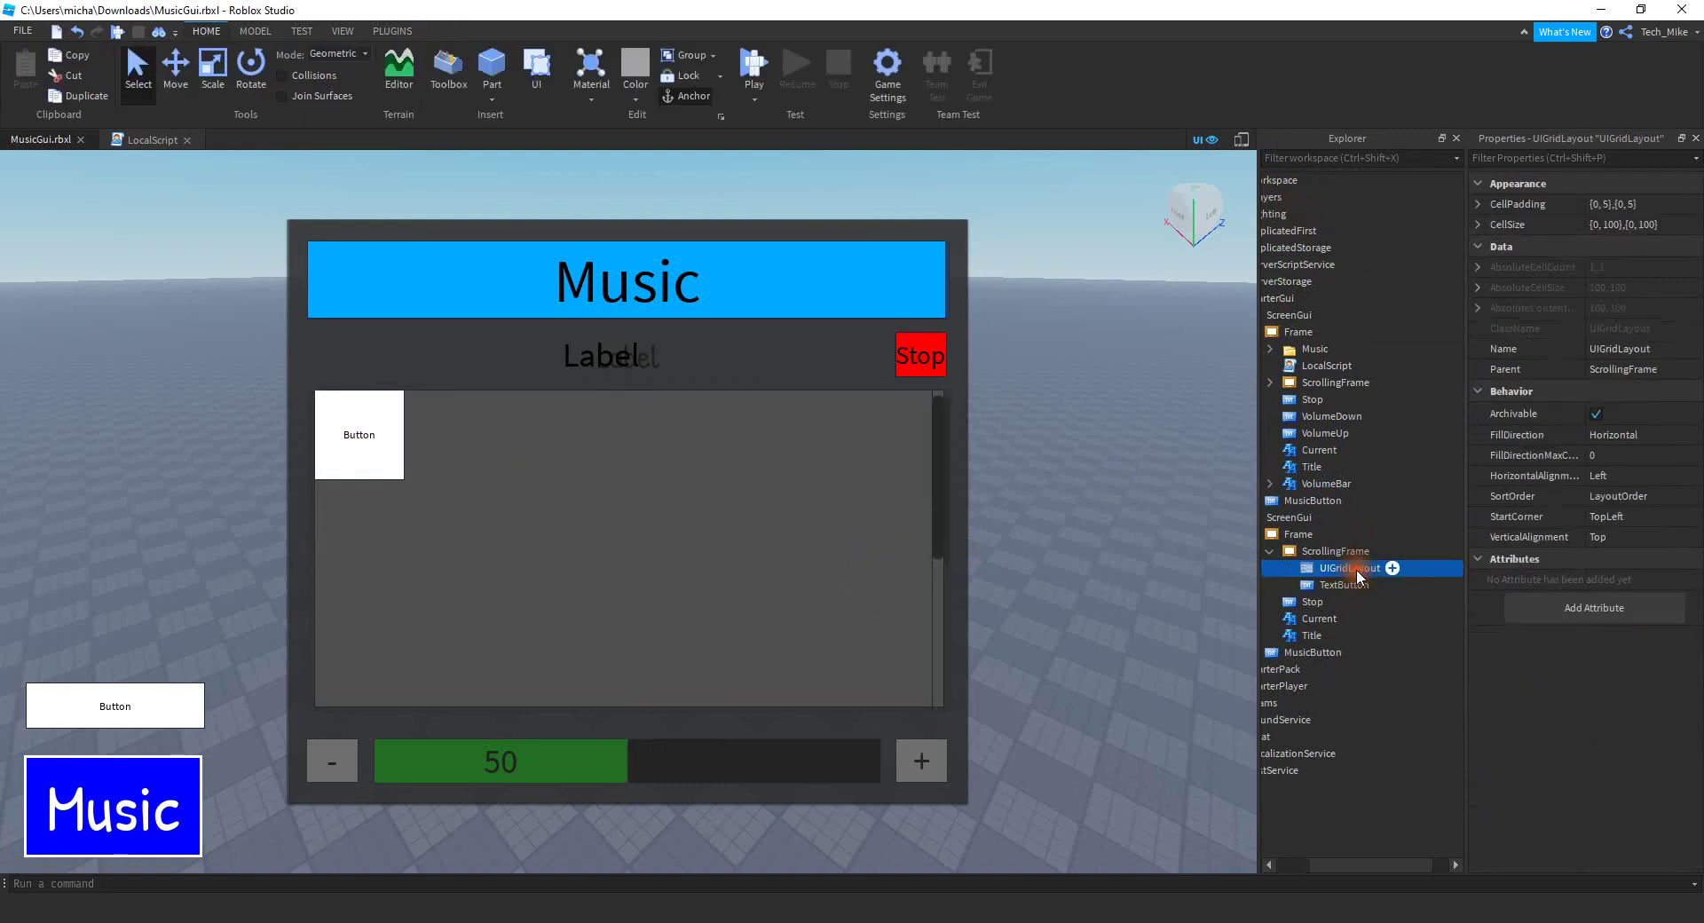
click(1606, 224)
click(1598, 225)
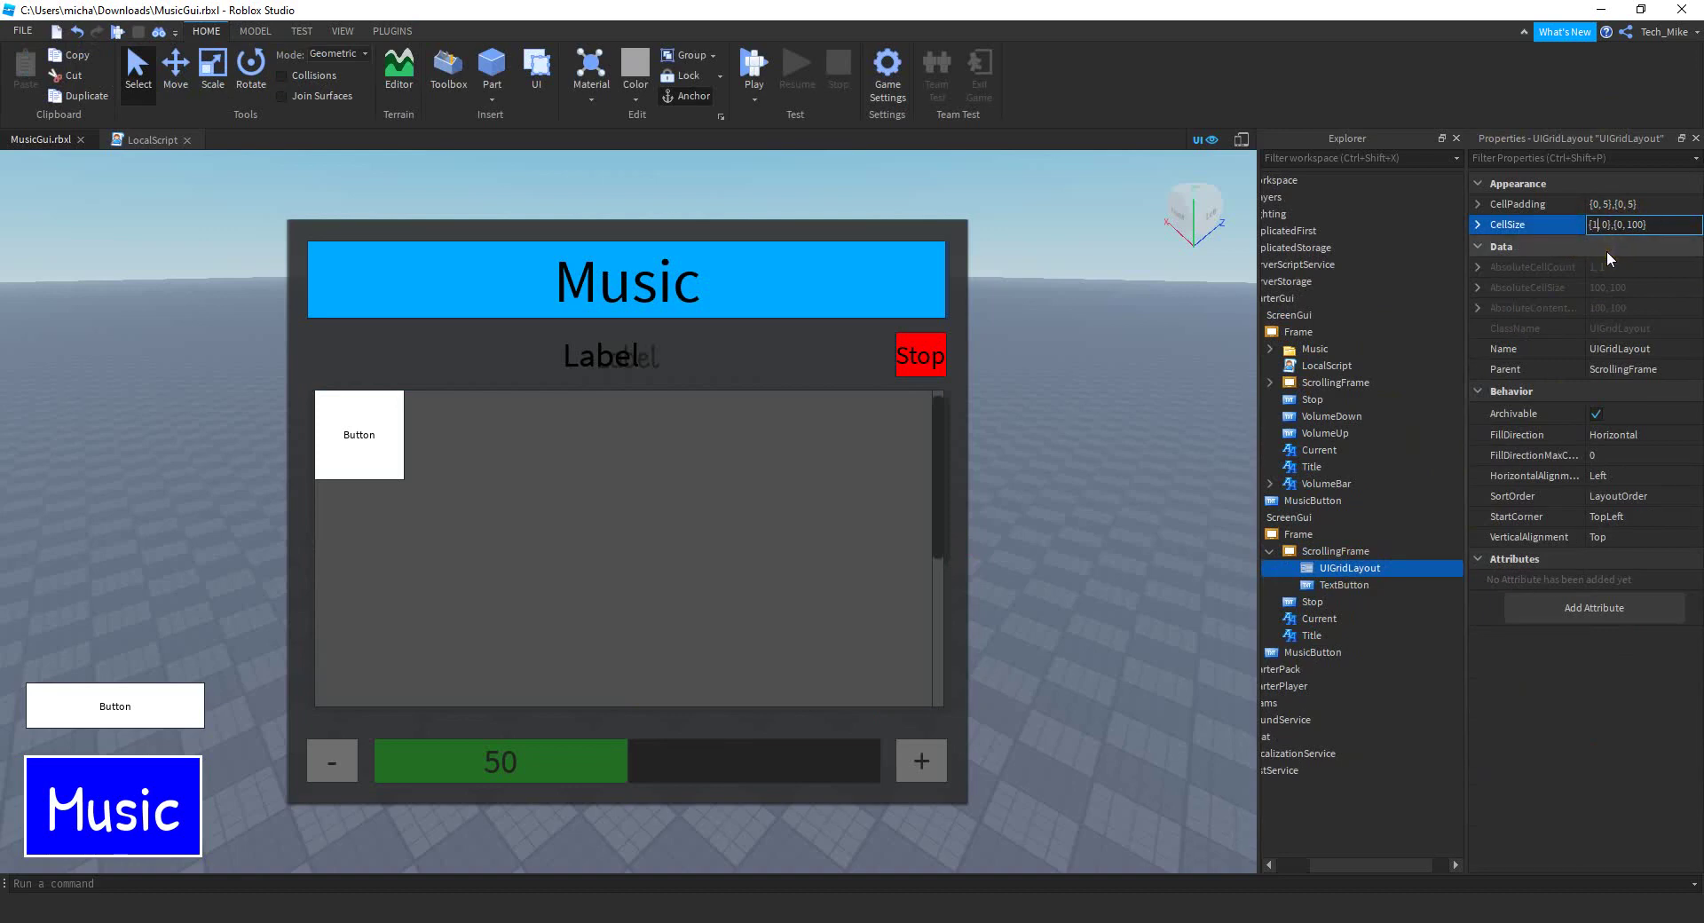
text(1)
key(Return)
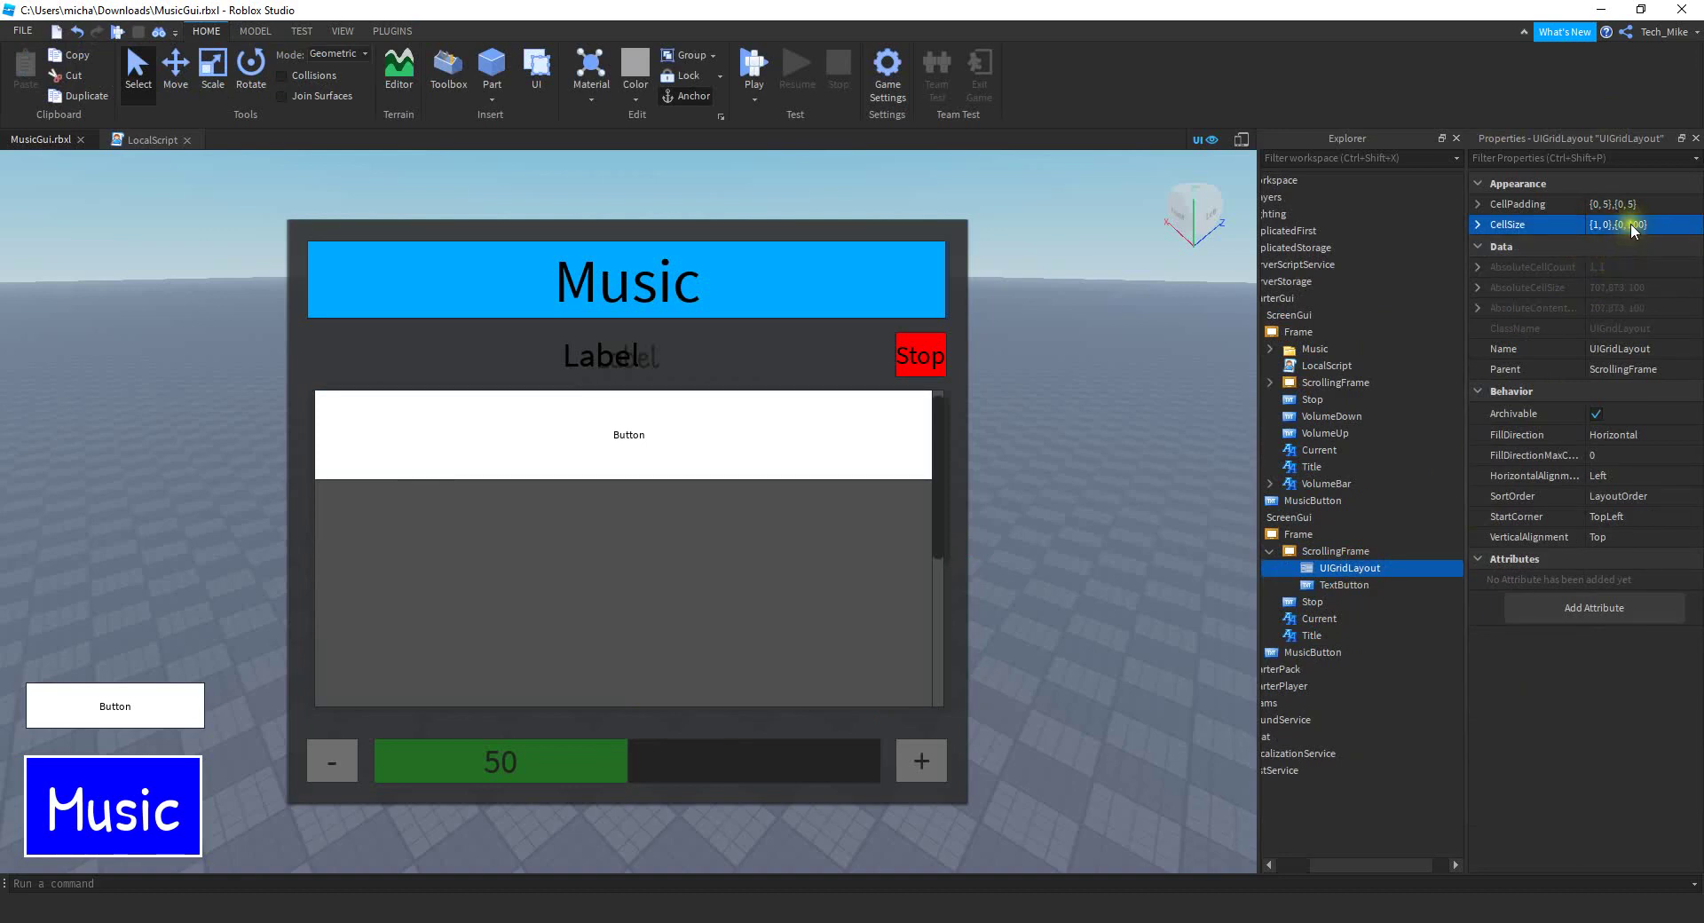
Set the vertical part of the UIGridLayout's CellSize to {0.2, 0}
click(1631, 224)
double_click(1630, 224)
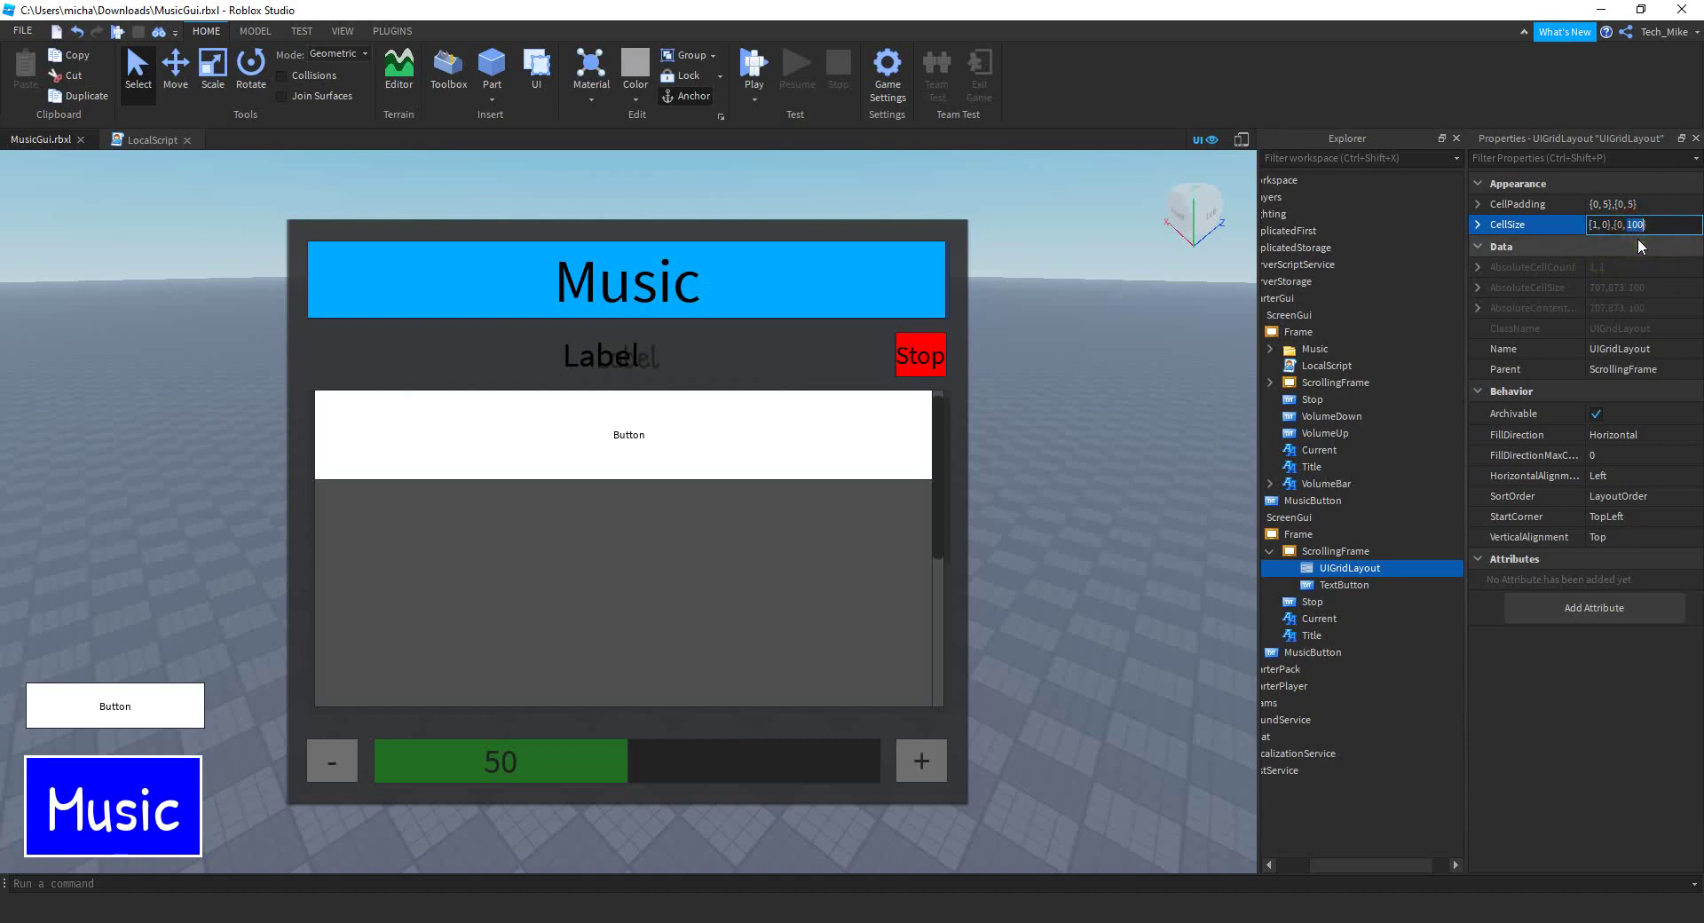
click(1625, 222)
double_click(1621, 224)
text(0.2)
key(Return)
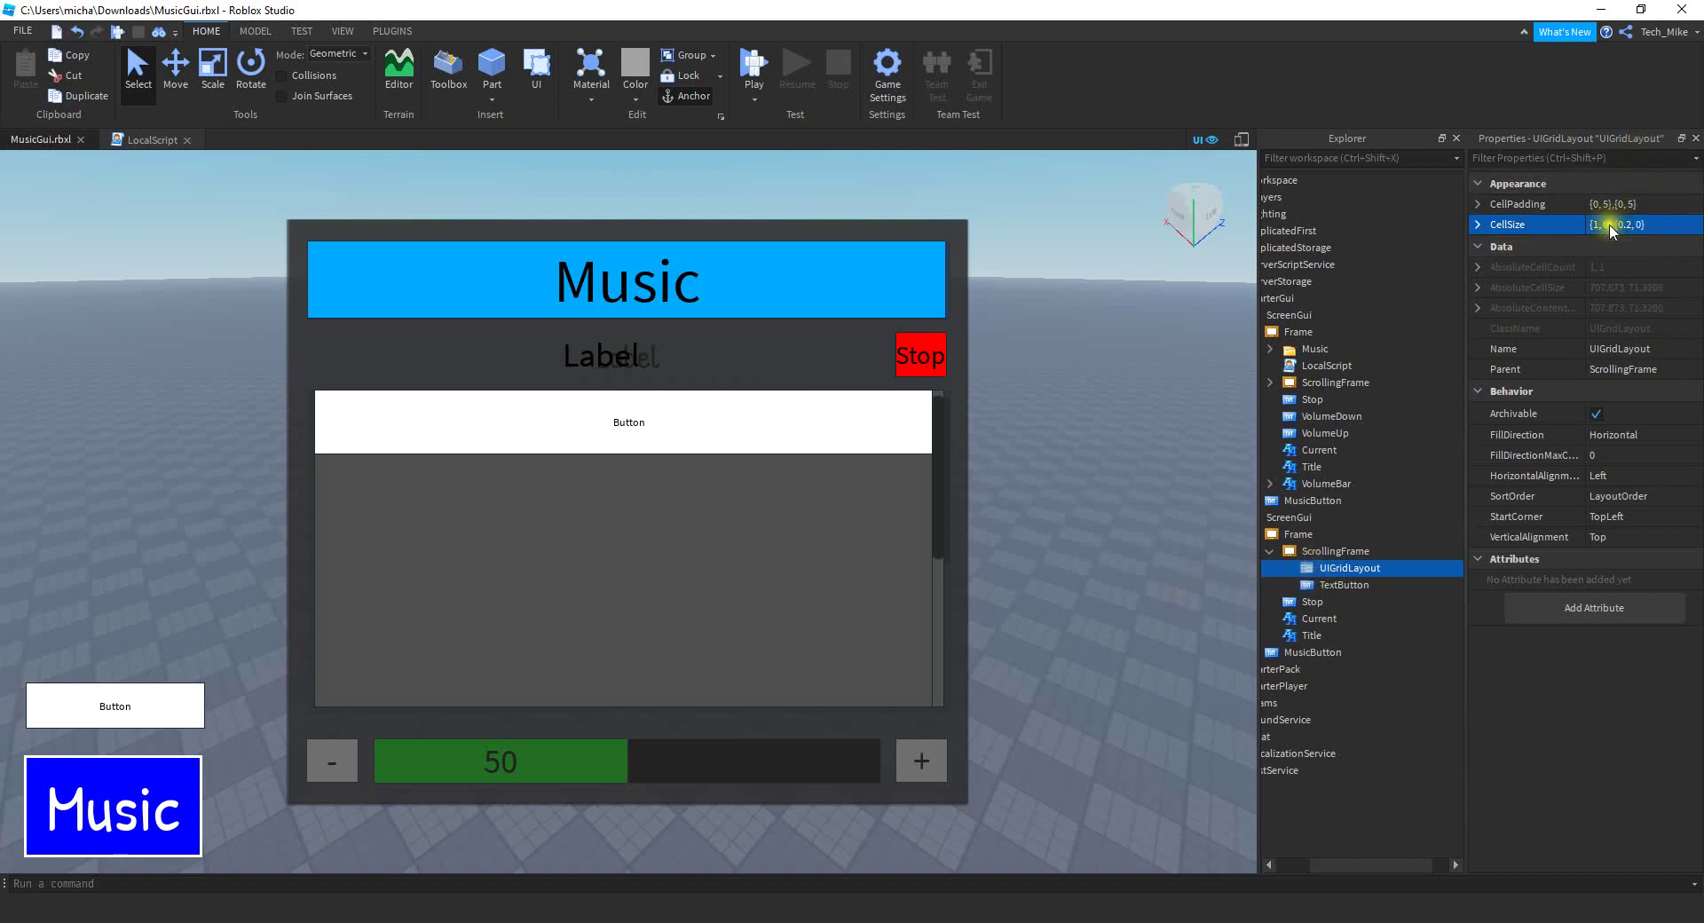
Select the TextButton inside the ScrollingFrame
click(1390, 582)
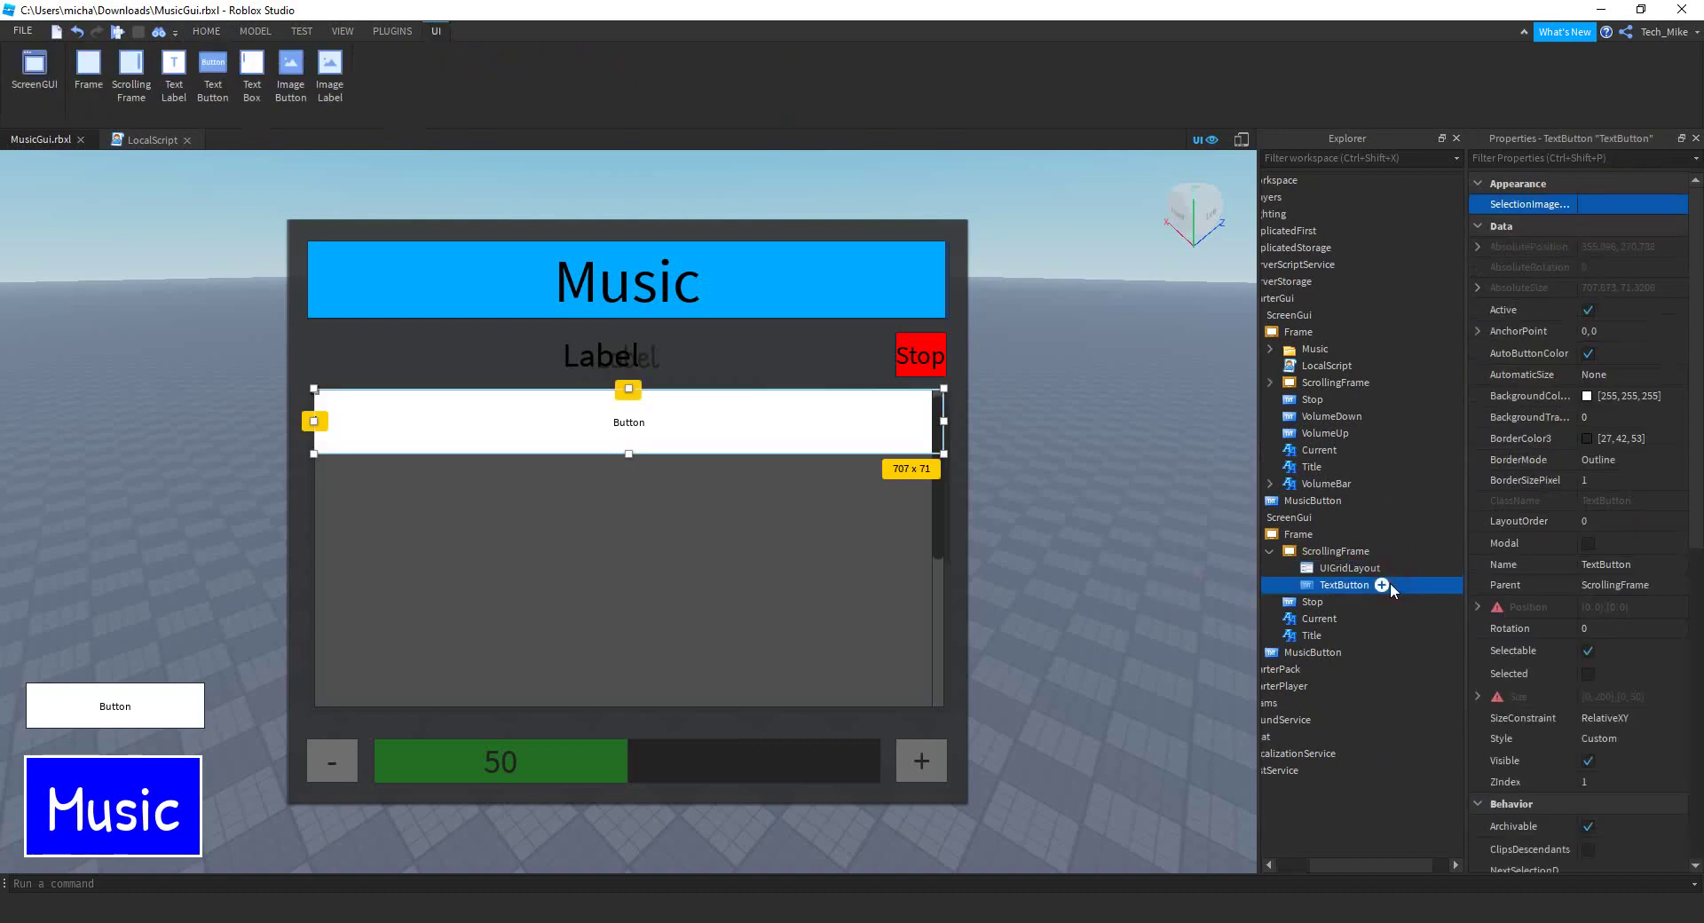